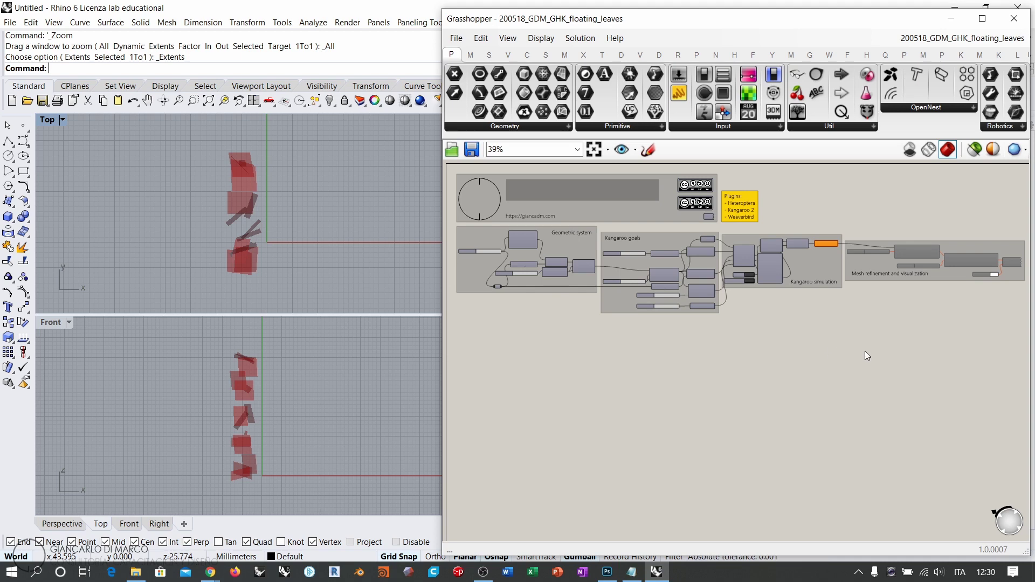
Examine the yellow note listing the plugins required by the floating leaves definition
scroll(753, 261, "up", 2)
scroll(722, 272, "up", 10)
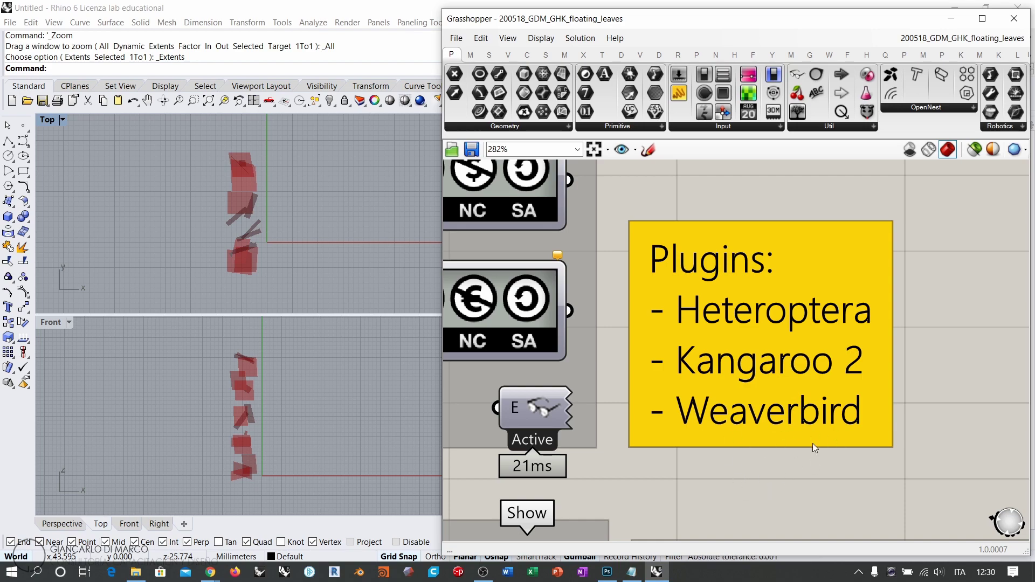
scroll(793, 405, "down", 6)
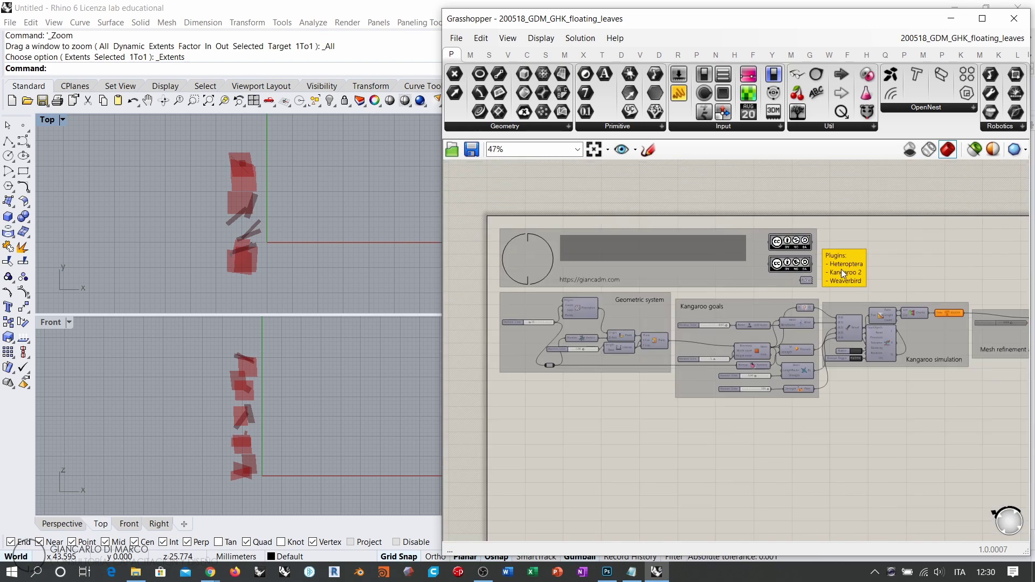
right_click_drag(850, 321, 747, 362)
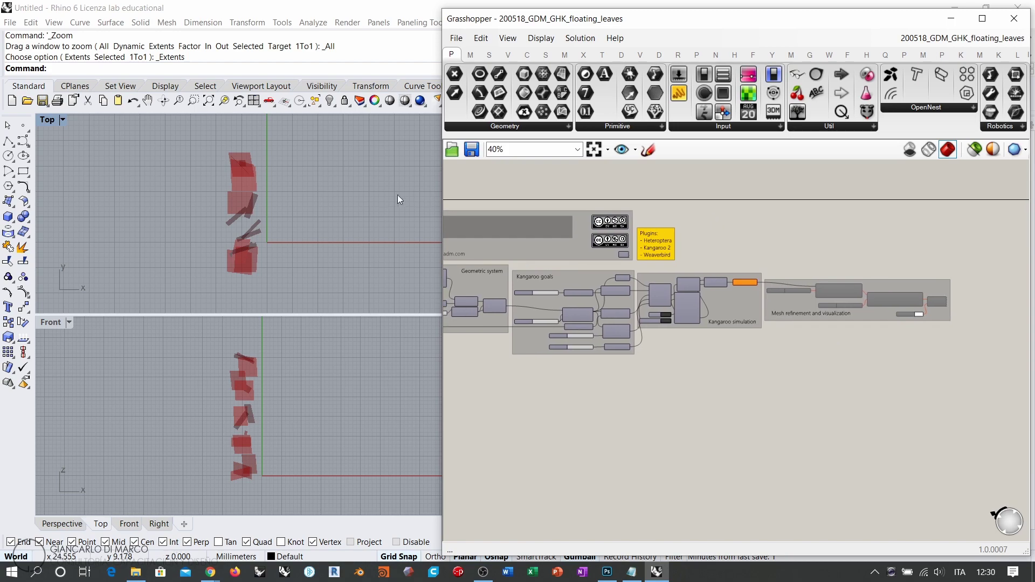
Maximize the Perspective viewport, frame the red leaf panels in it, and resize the Grasshopper window to leave the model visible
left_click_drag(442, 186, 643, 178)
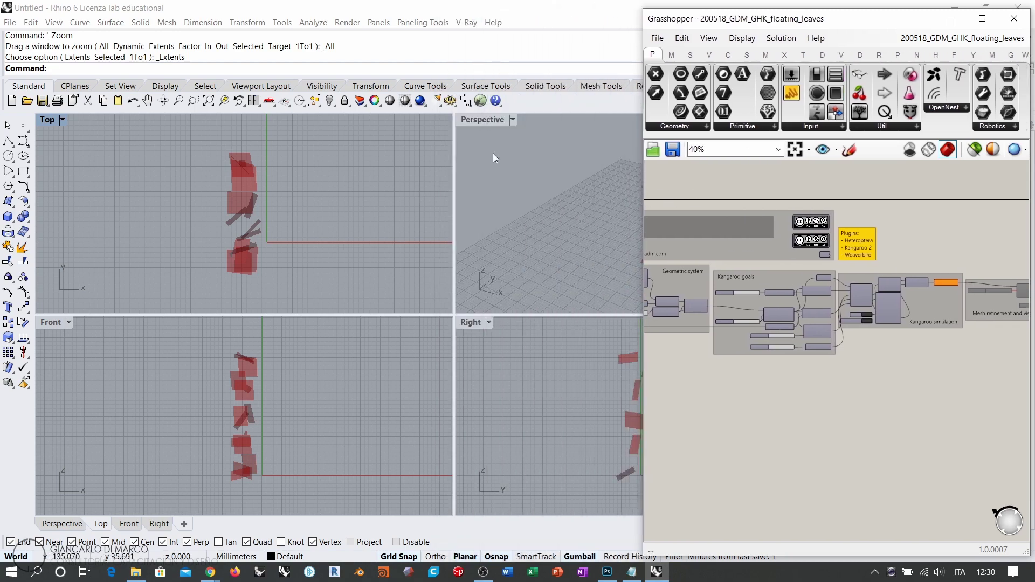
double_click(487, 121)
right_click_drag(487, 120, 141, 319)
scroll(140, 318, "down", 6)
right_click_drag(177, 353, 166, 310)
scroll(196, 266, "down", 5)
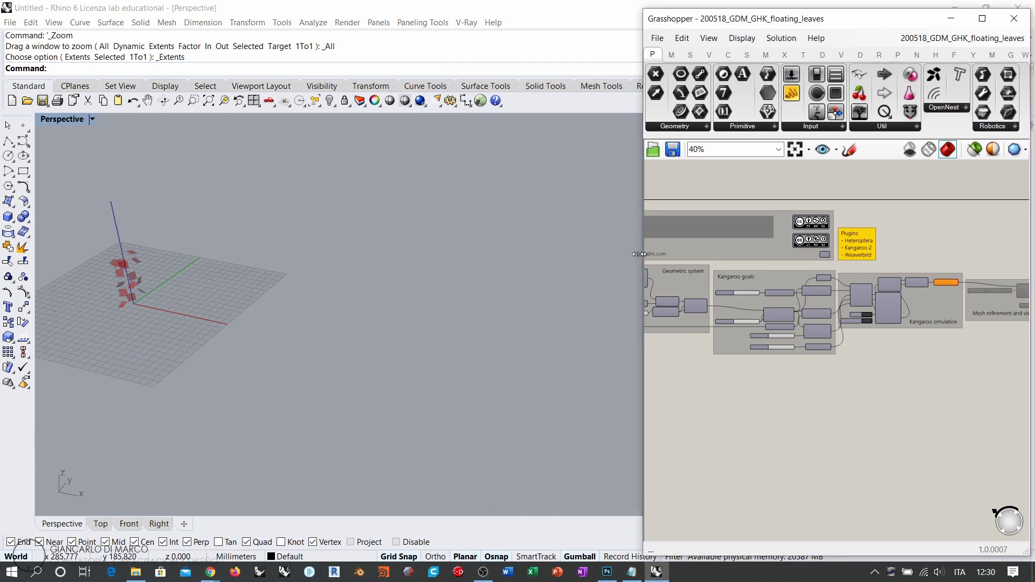
left_click_drag(644, 254, 497, 258)
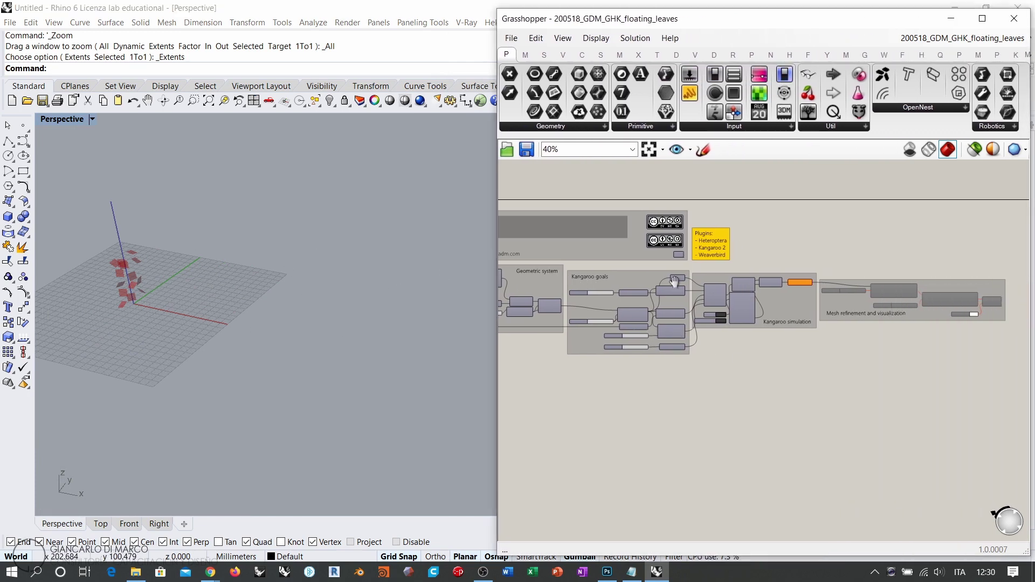
Run the Kangaroo simulation to examine how the leaves float through space, and stop and reset it
scroll(720, 319, "up", 6)
double_click(734, 323)
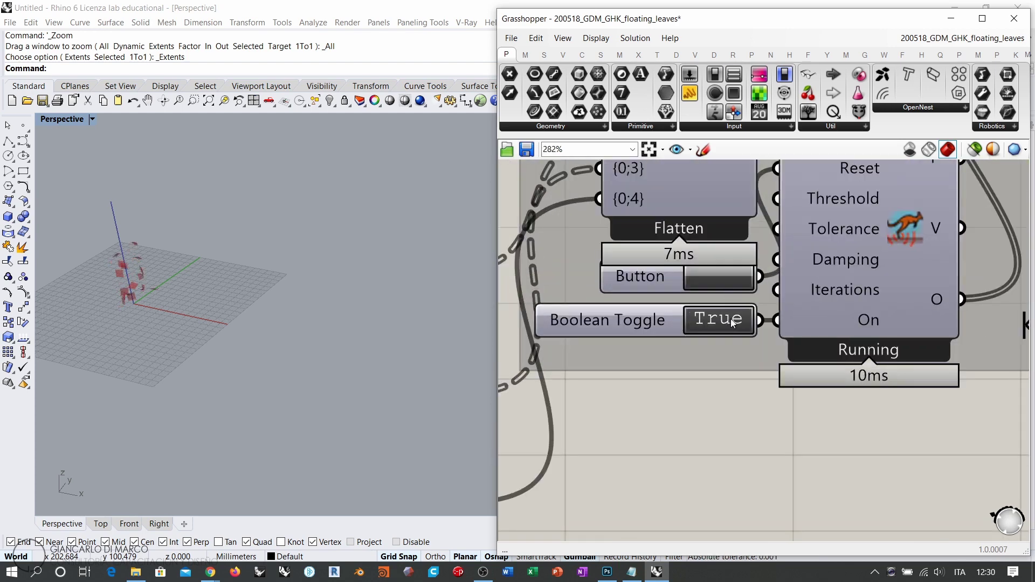
right_click_drag(230, 322, 252, 289)
scroll(152, 314, "down", 4)
right_click_drag(289, 335, 295, 319)
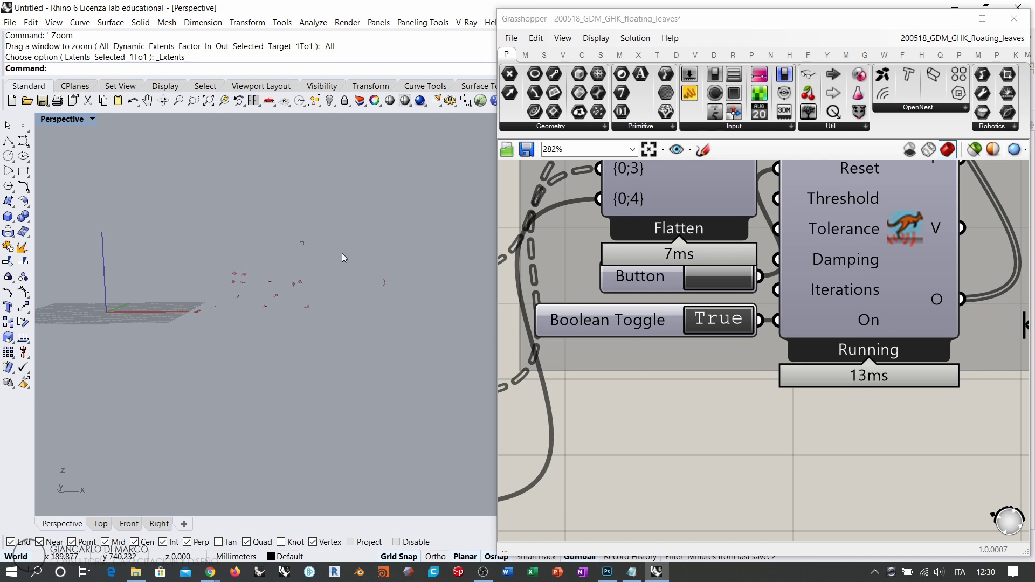
right_click_drag(367, 301, 287, 325, "shift")
scroll(254, 312, "down", 2)
scroll(254, 312, "down", 4)
scroll(294, 319, "up", 4)
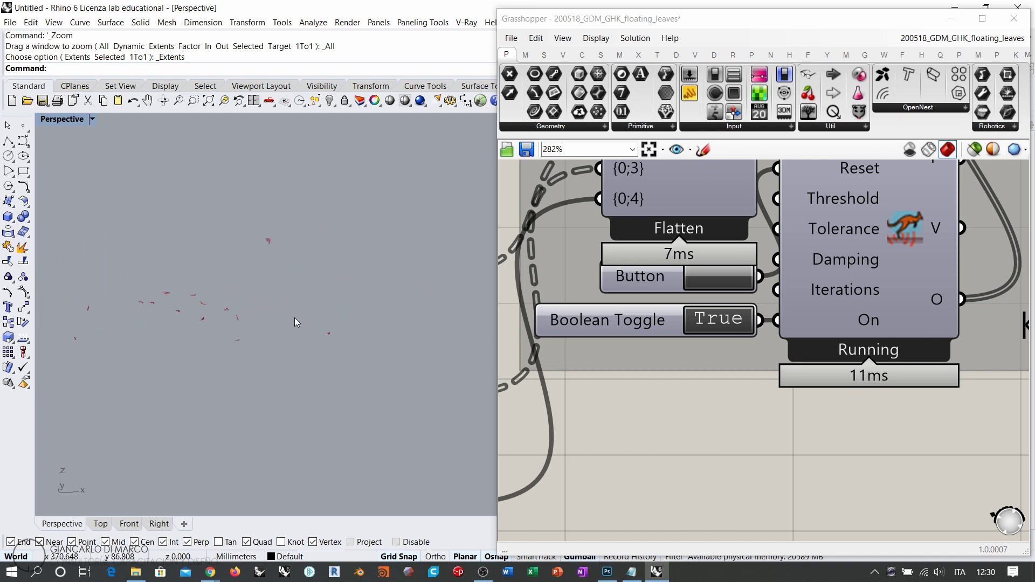
right_click_drag(264, 290, 290, 315, "shift")
scroll(304, 332, "down", 3)
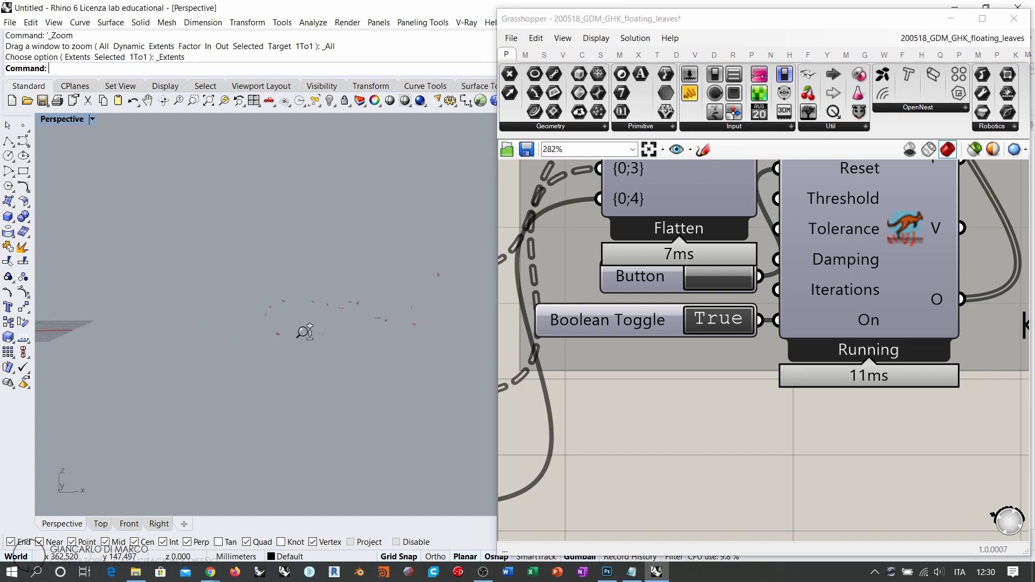
scroll(304, 331, "down", 2)
double_click(721, 323)
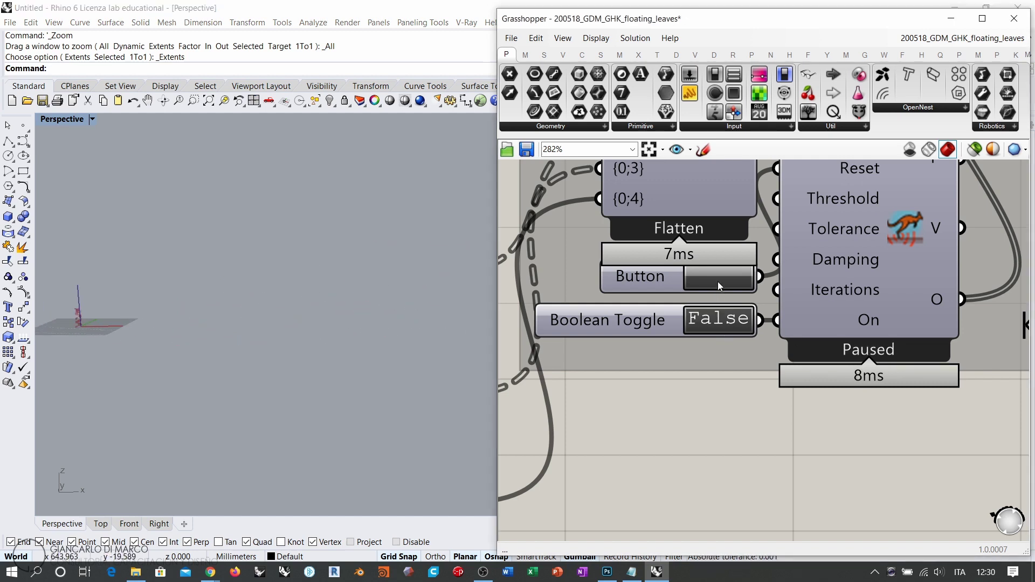
Disable all components in the Geometric system, Kangaroo goals and Kangaroo simulation groups
scroll(901, 370, "down", 5)
scroll(902, 370, "down", 4)
right_click_drag(623, 336, 561, 251)
scroll(834, 316, "down", 1)
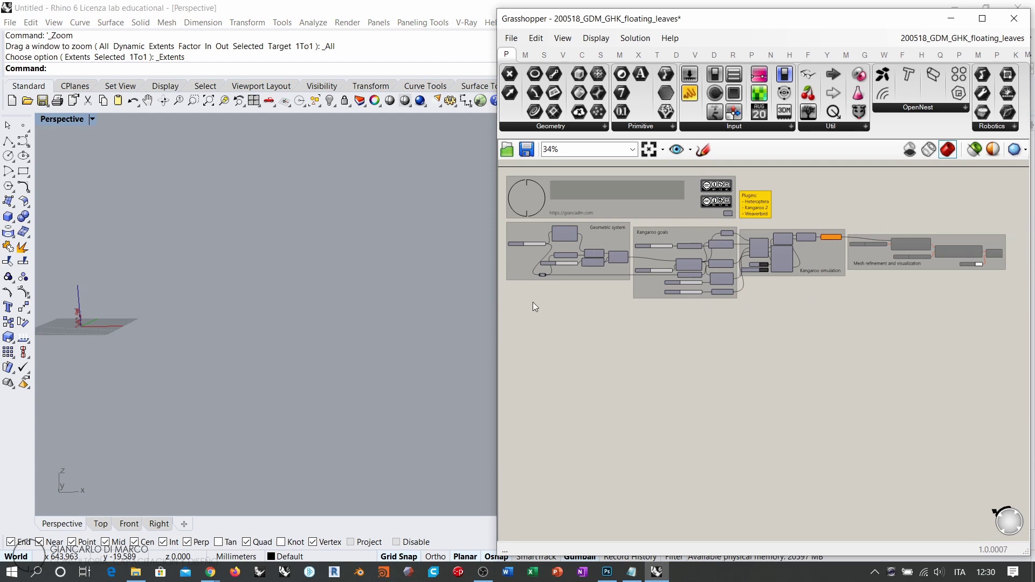
left_click_drag(836, 319, 503, 223)
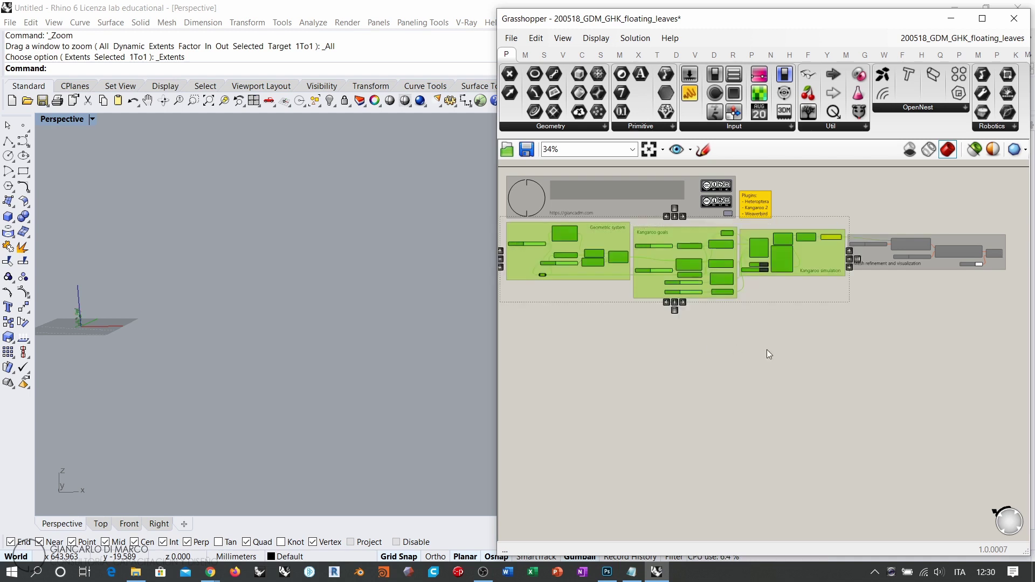
left_click(727, 352)
Restore the default four-viewport layout in Rhino
right_click_drag(172, 298, 241, 364, "shift")
left_click(253, 101)
left_click(253, 101)
left_click(254, 101)
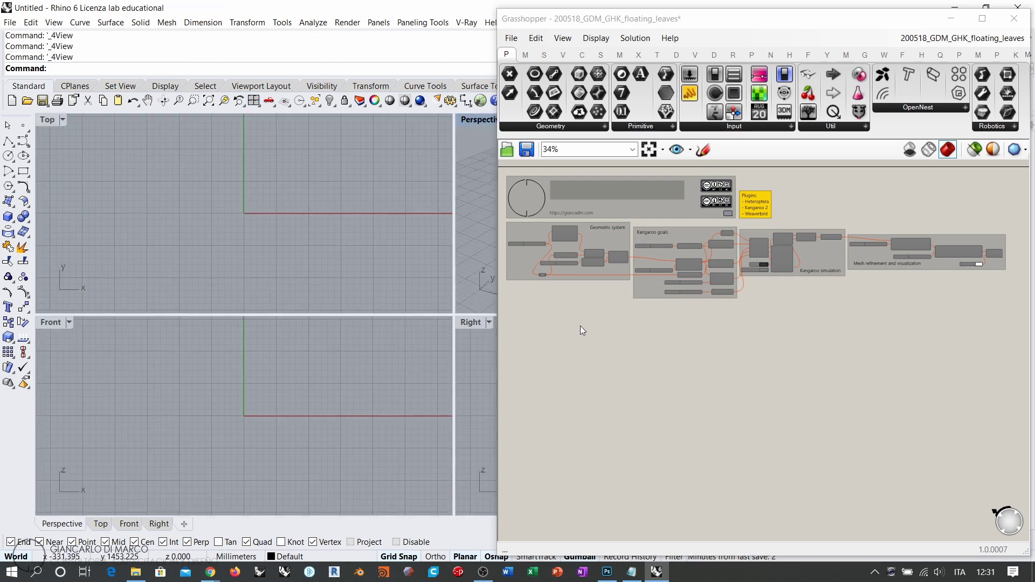
Add a Populate 3D component on an empty area of the canvas
scroll(580, 325, "up", 6)
double_click(645, 281)
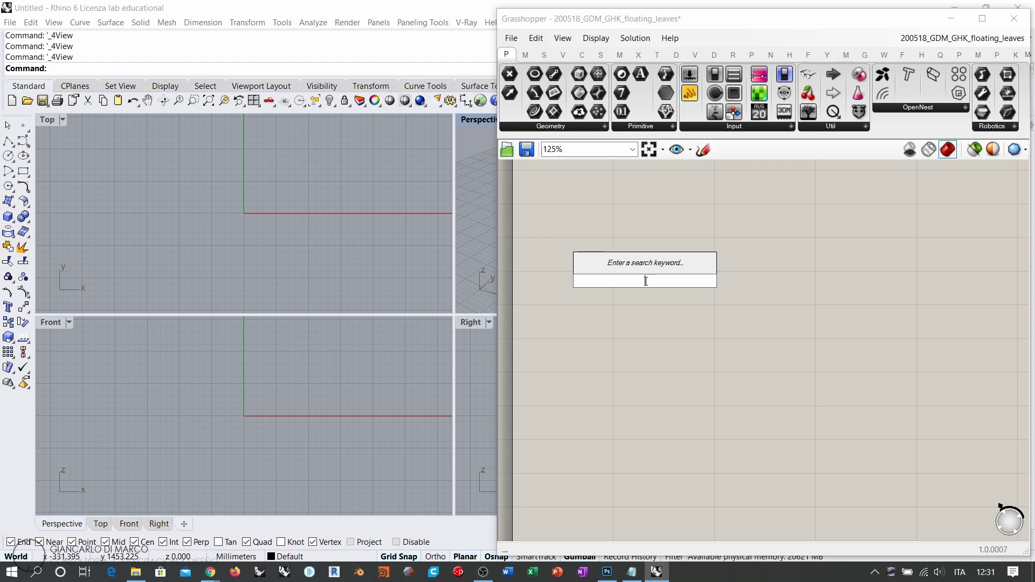
type("pop")
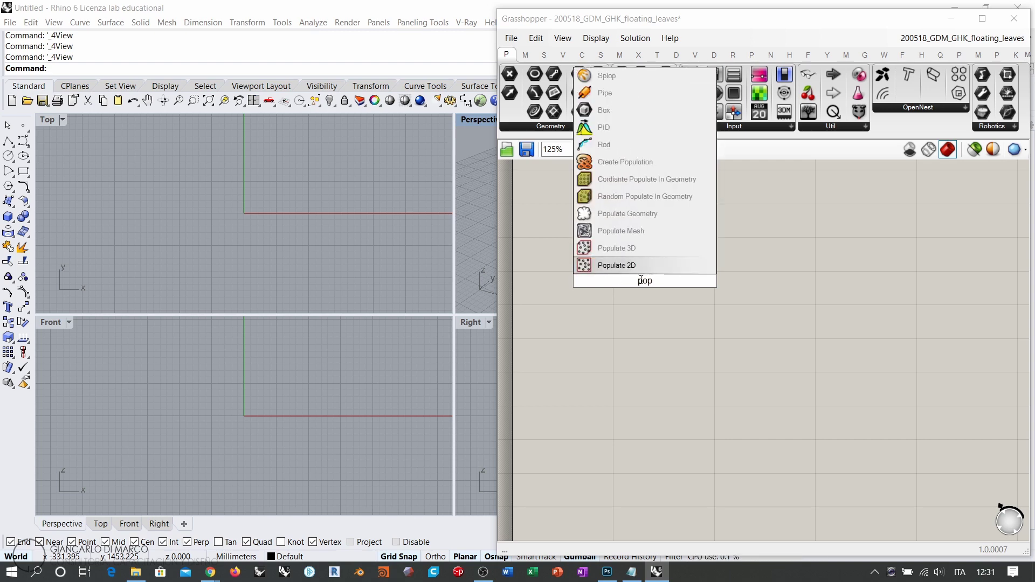
left_click(614, 248)
left_click(639, 282)
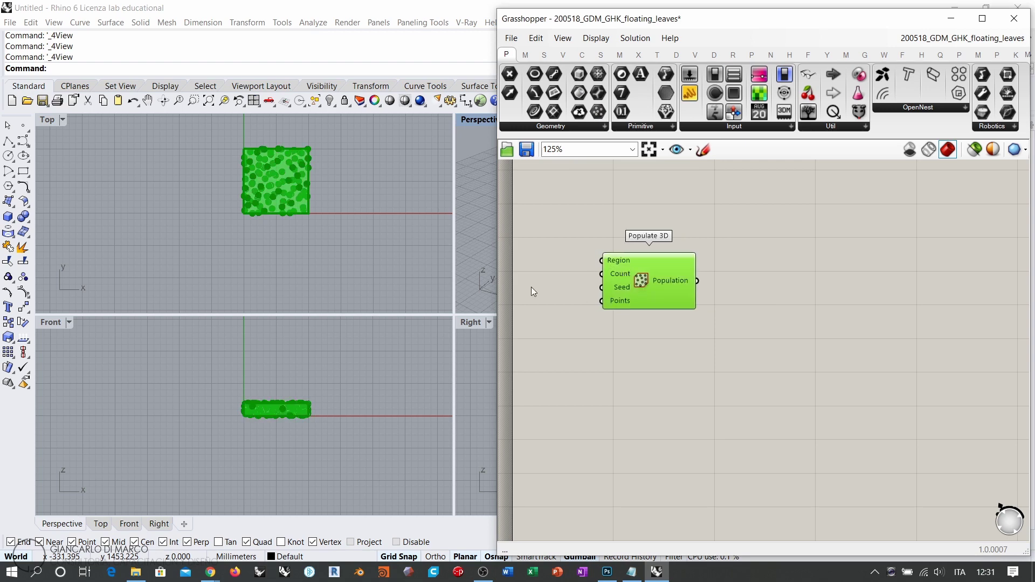
Maximize the Perspective viewport and draw a thin, tall upright box beside the origin as the Populate 3D region
double_click(471, 120)
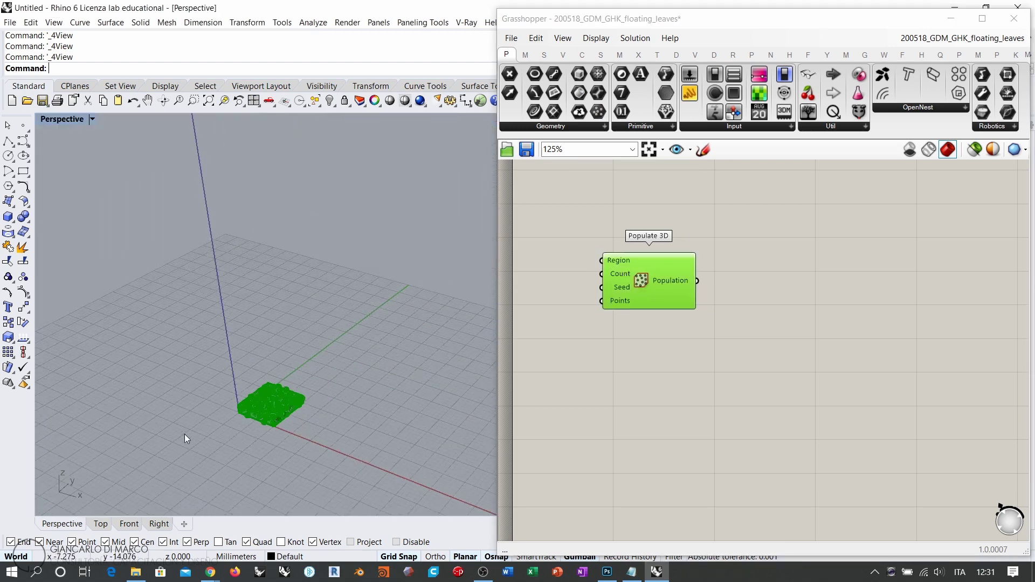
right_click_drag(266, 335, 251, 350)
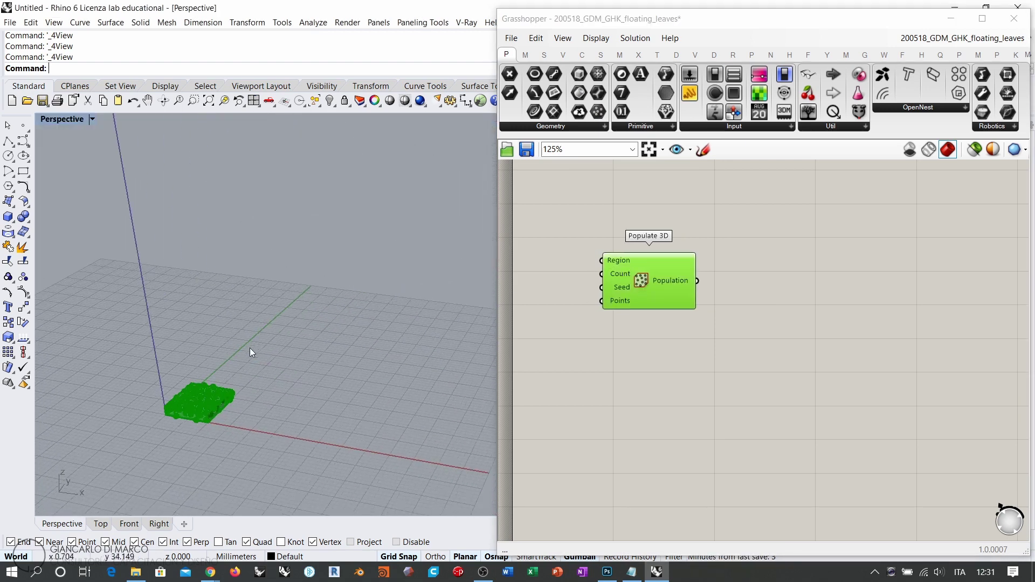
left_click(565, 306)
right_click(618, 264)
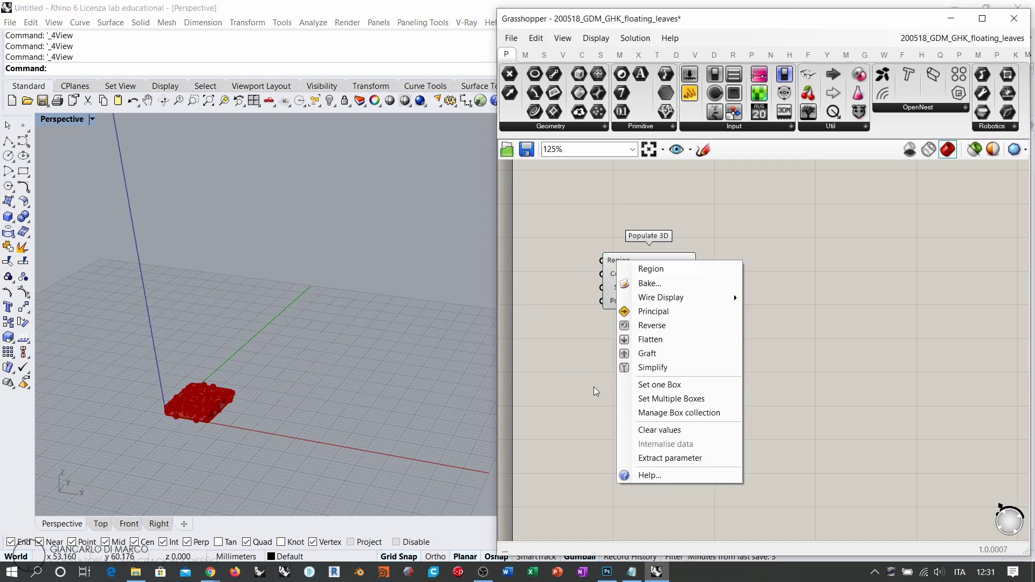
left_click(651, 389)
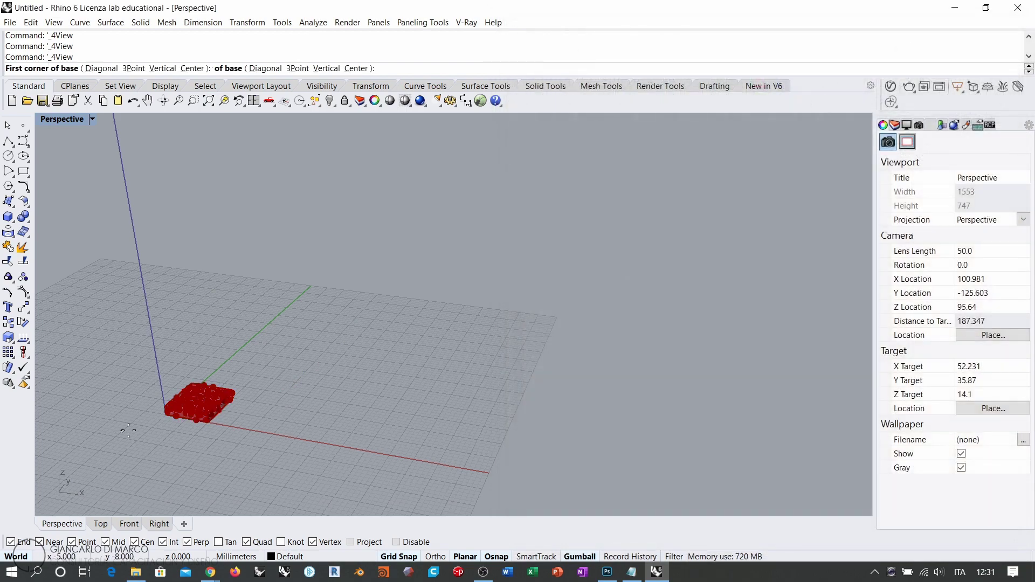
left_click(133, 430)
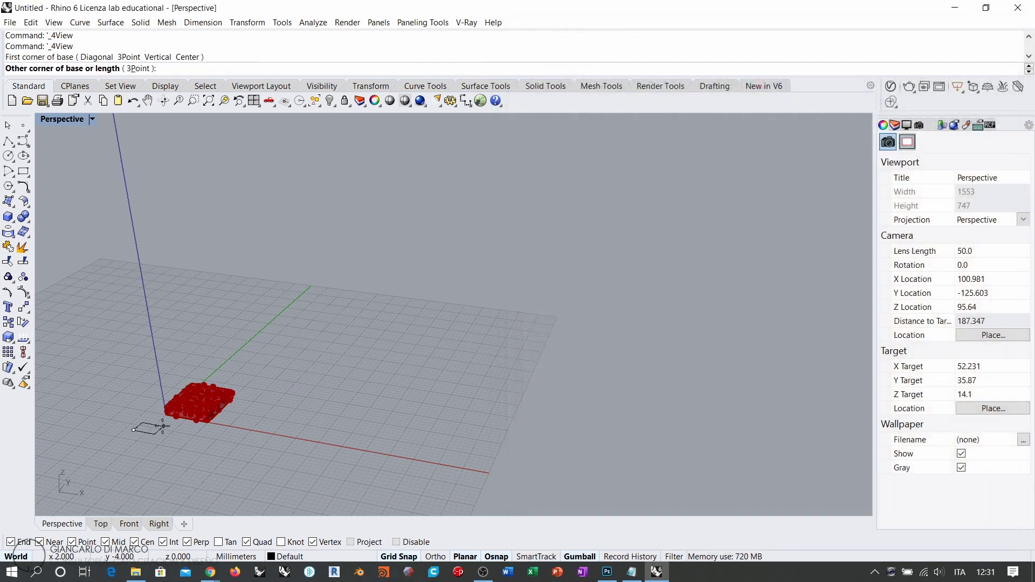
left_click(252, 339)
left_click(234, 179)
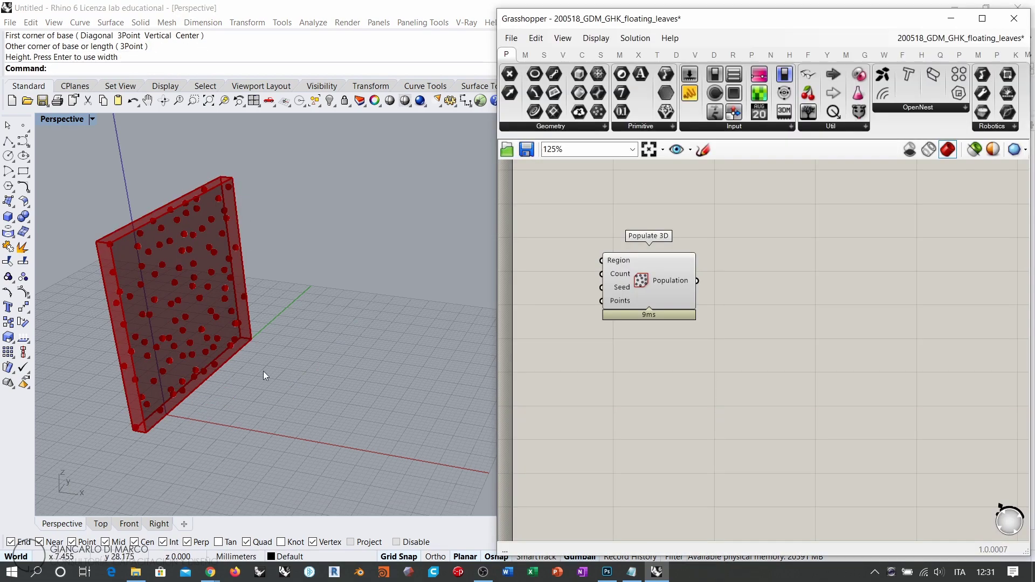
Add a number slider with the value 11 and connect it to the Count input of Populate 3D
right_click_drag(261, 396, 276, 373)
left_click(539, 305)
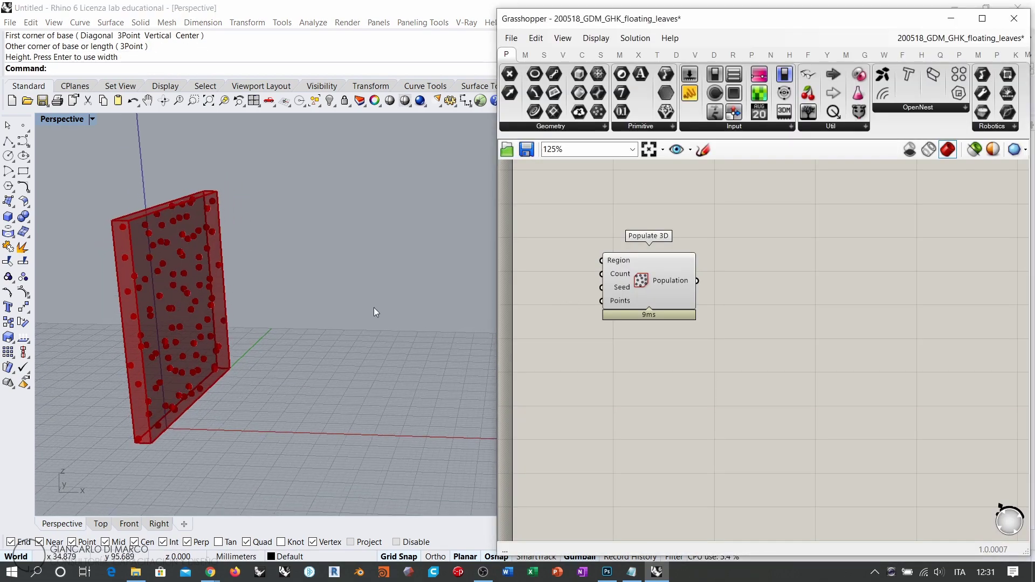
right_click_drag(372, 308, 212, 302)
scroll(199, 290, "up", 2)
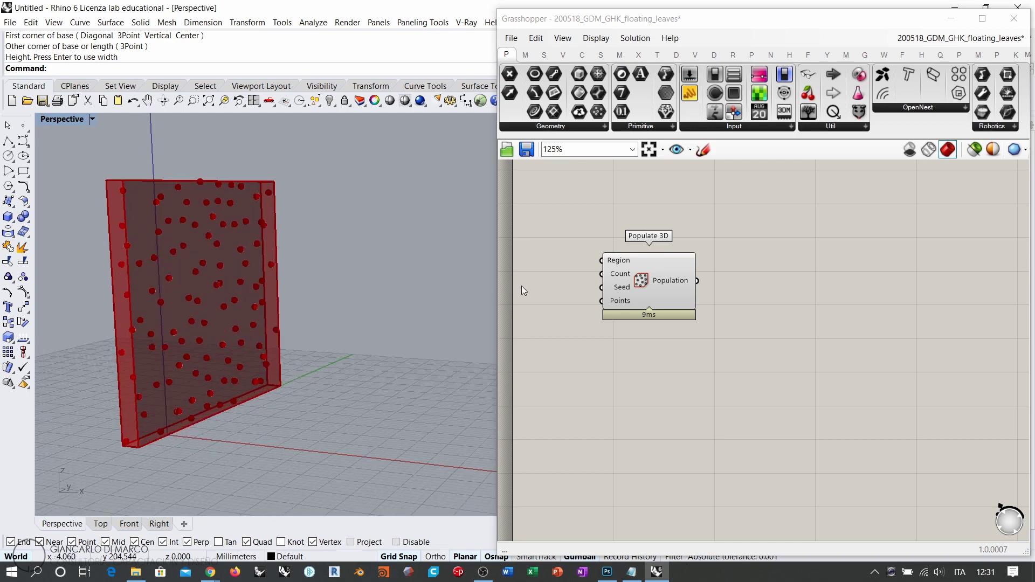
right_click_drag(550, 294, 565, 297)
left_click(667, 265)
left_click_drag(667, 284, 735, 265)
double_click(665, 265)
type("11")
key("Return")
left_click_drag(710, 267, 716, 270)
left_click(717, 311)
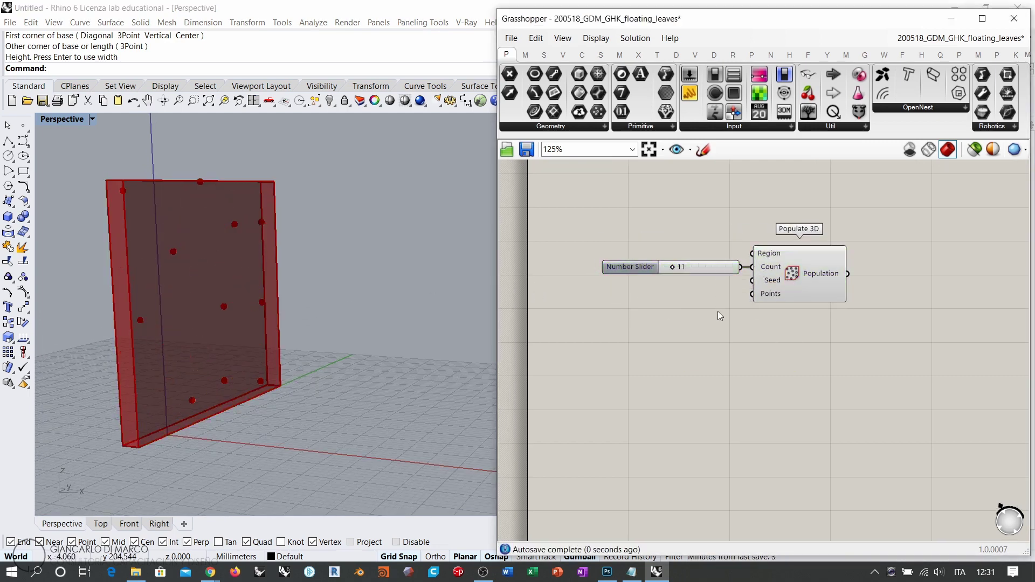
Turn off the preview of the Populate 3D component
right_click_drag(237, 310, 247, 304)
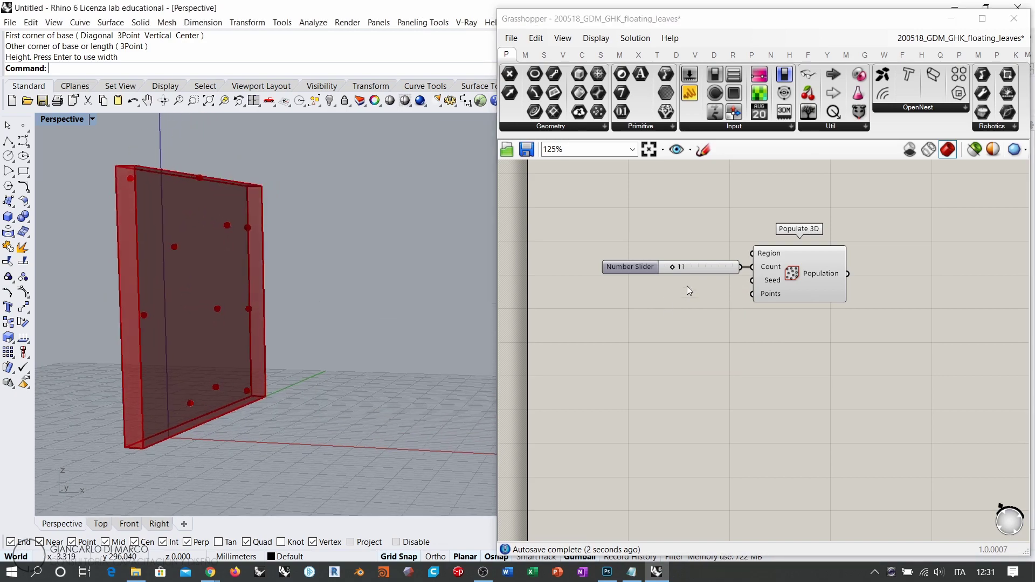
left_click(795, 272)
key("ctrl+q")
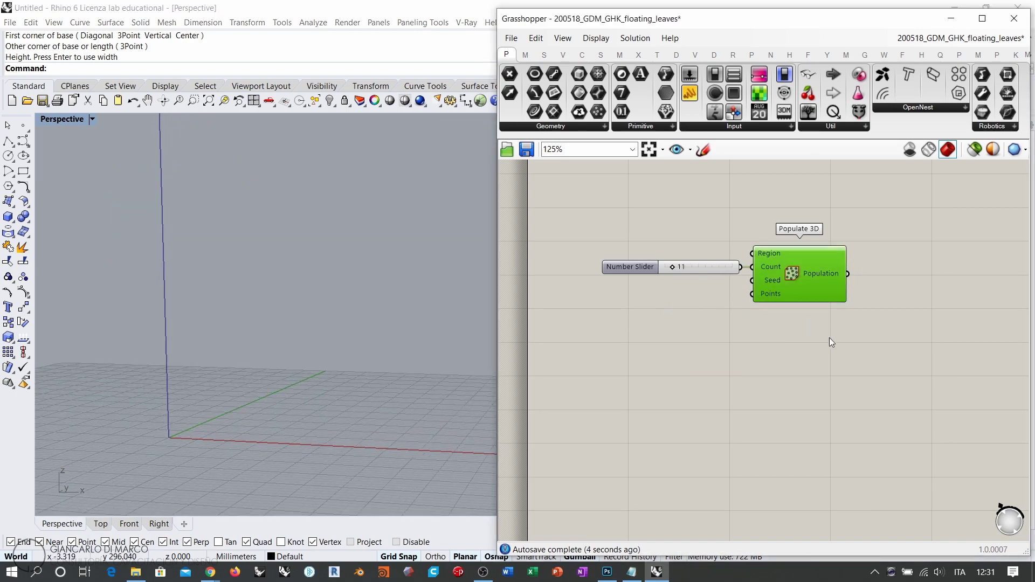
left_click(828, 341)
Add a Random Direction component and place it below and beyond the Populate 3D component
right_click_drag(823, 352, 618, 359)
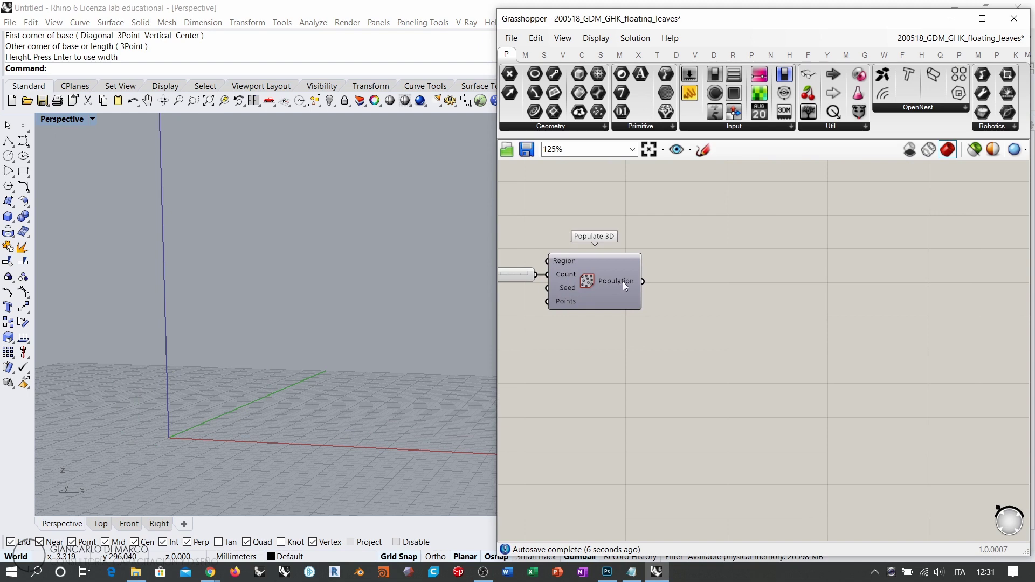
right_click_drag(229, 344, 224, 363, "shift")
scroll(224, 363, "up", 2)
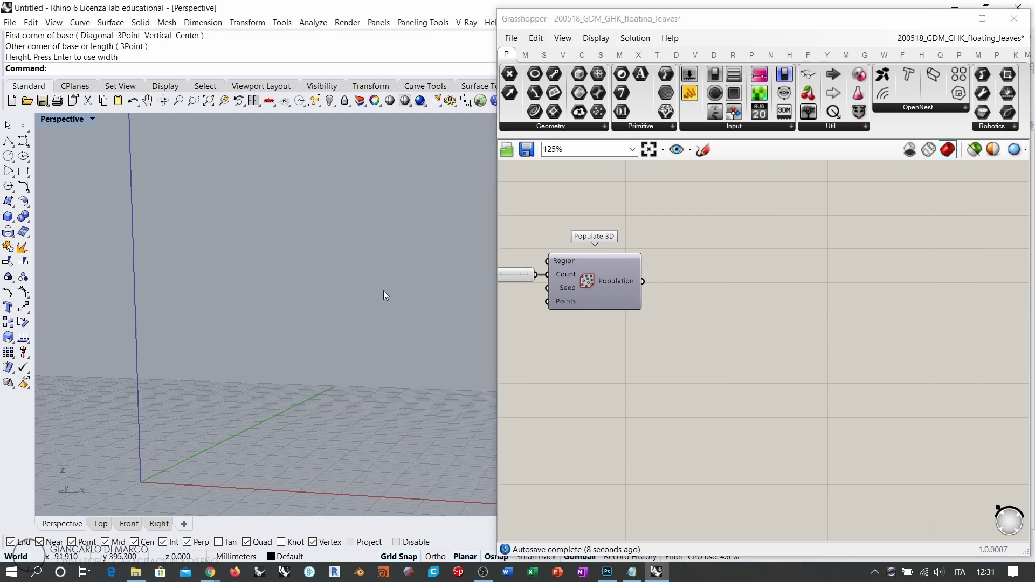
mouse_move(283, 300)
right_mouse_down()
mouse_move(295, 309)
mouse_move(287, 321)
right_mouse_up()
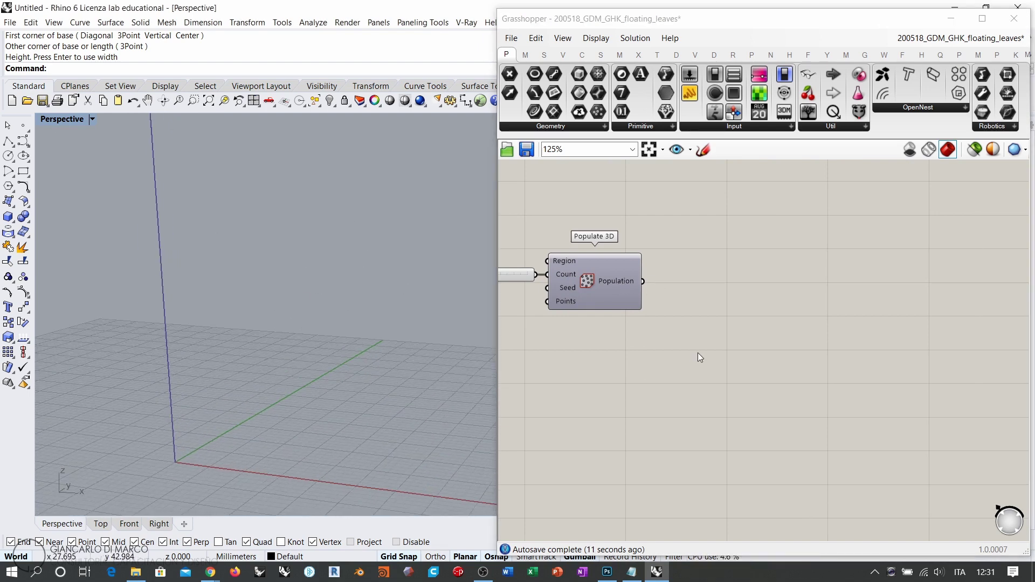
double_click(742, 334)
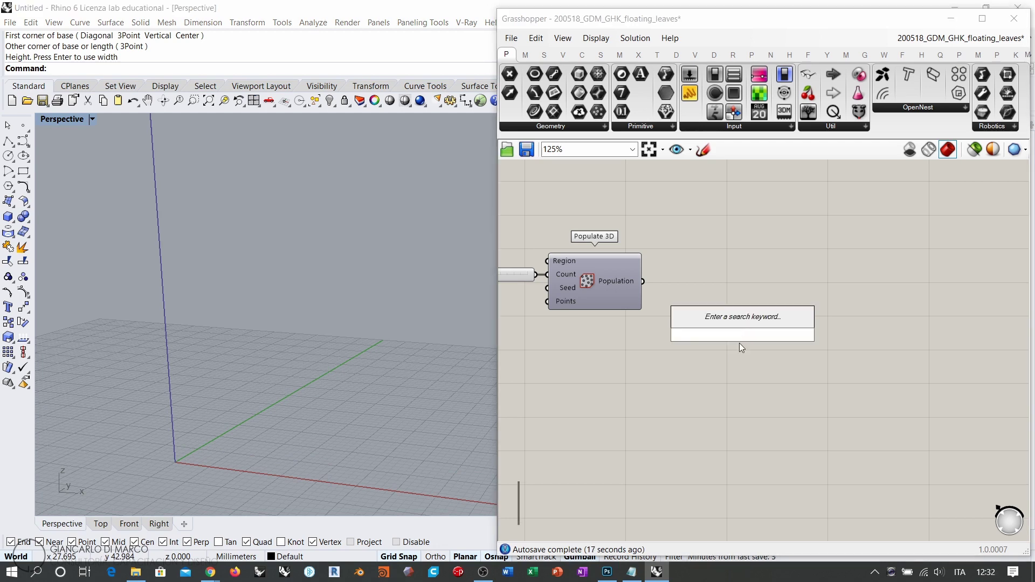
type("random")
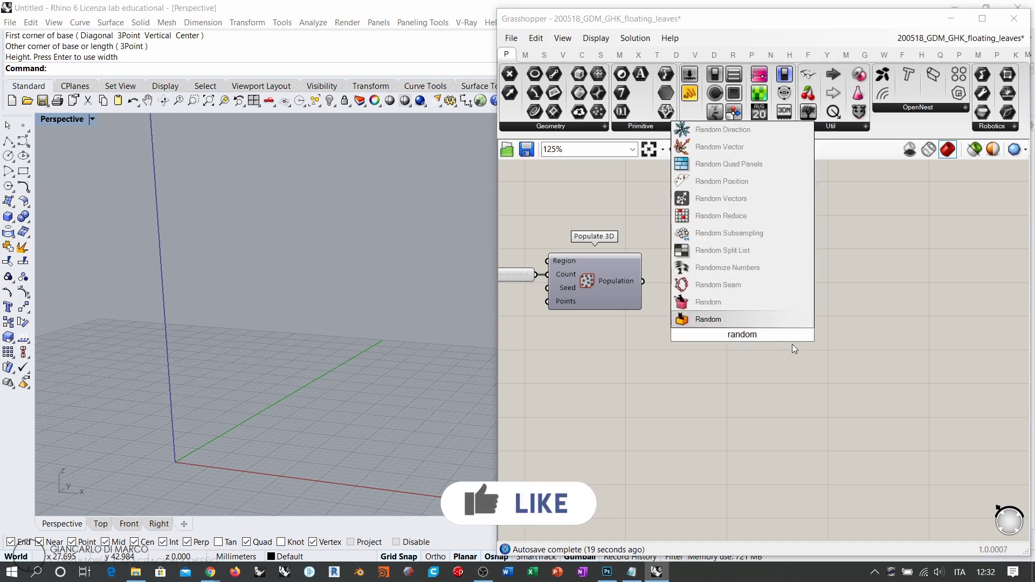
left_click(728, 129)
left_click_drag(727, 336, 697, 352)
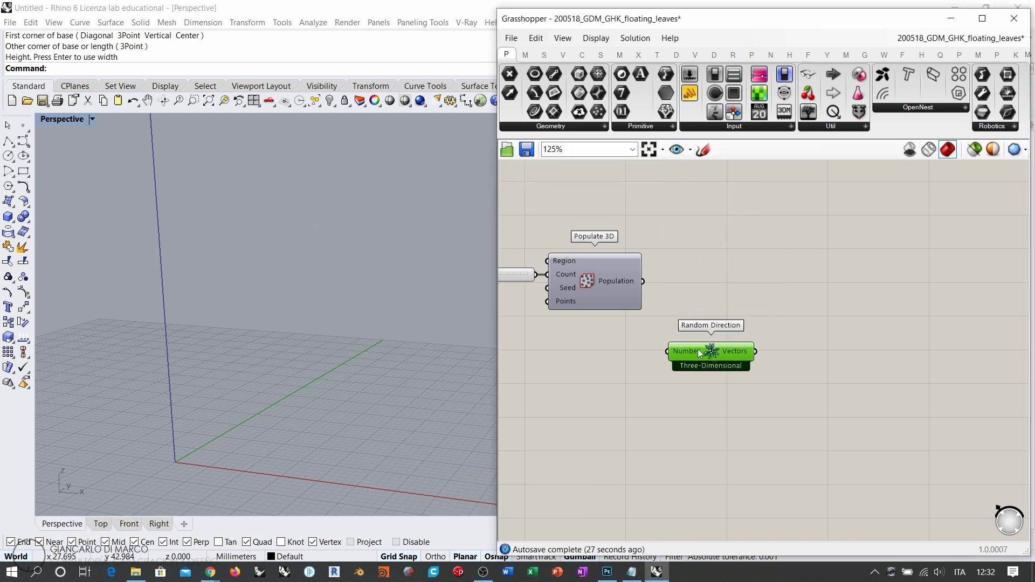
Move the number slider below Populate 3D and connect it to the Number input of Random Direction as well
right_click_drag(614, 310, 755, 279)
left_click(651, 247)
left_click_drag(650, 247, 801, 322)
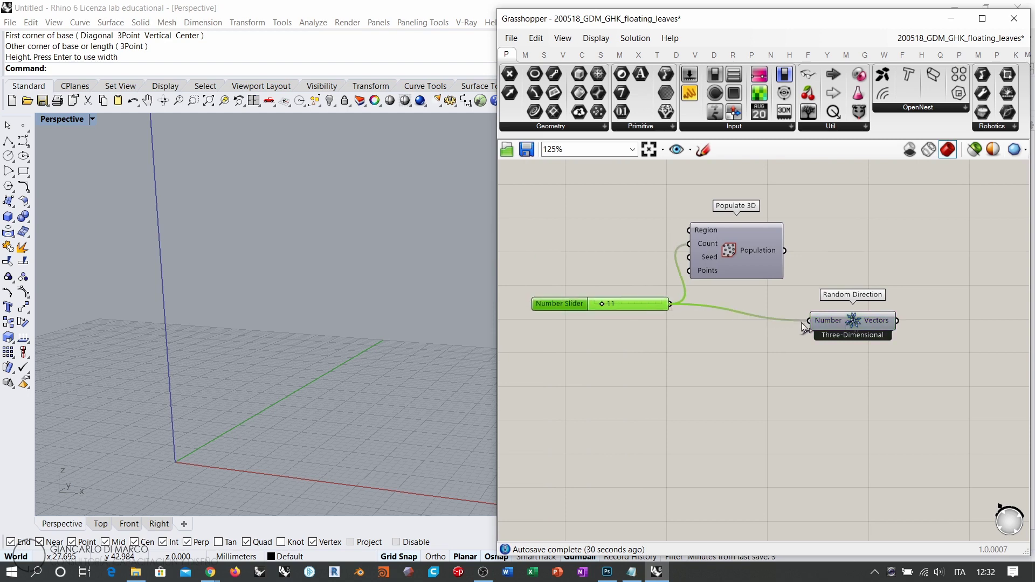
Line up the number slider and the Random Direction component on one row below Populate 3D
left_click(755, 351)
left_click_drag(648, 304, 637, 302)
left_click_drag(838, 324, 828, 306)
left_click(832, 334)
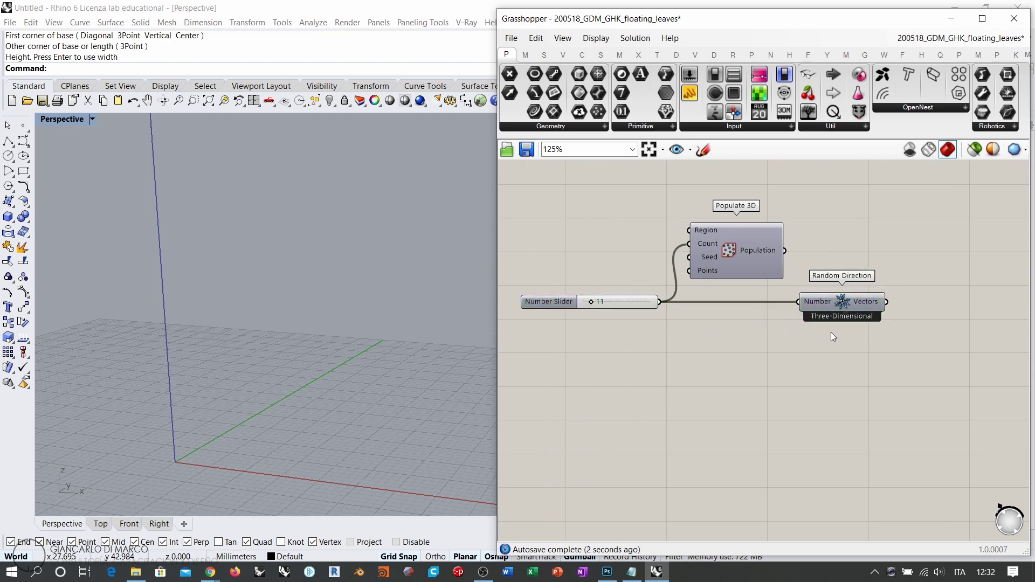
Add a Vector Display component beyond the Random Direction component
right_click_drag(883, 334, 836, 336)
double_click(910, 306)
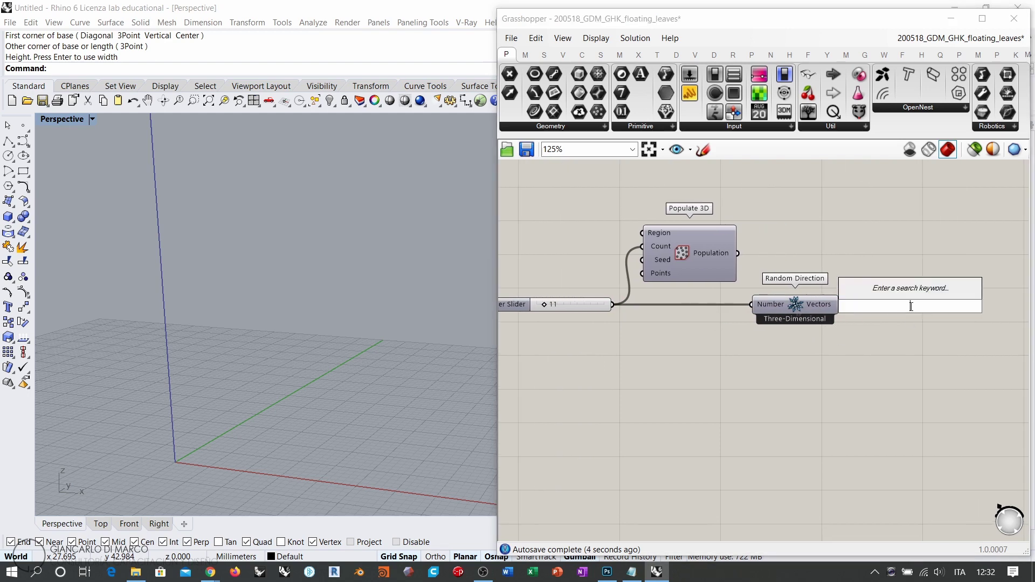
type("cu")
key("BackSpace")
key("BackSpace")
type("v")
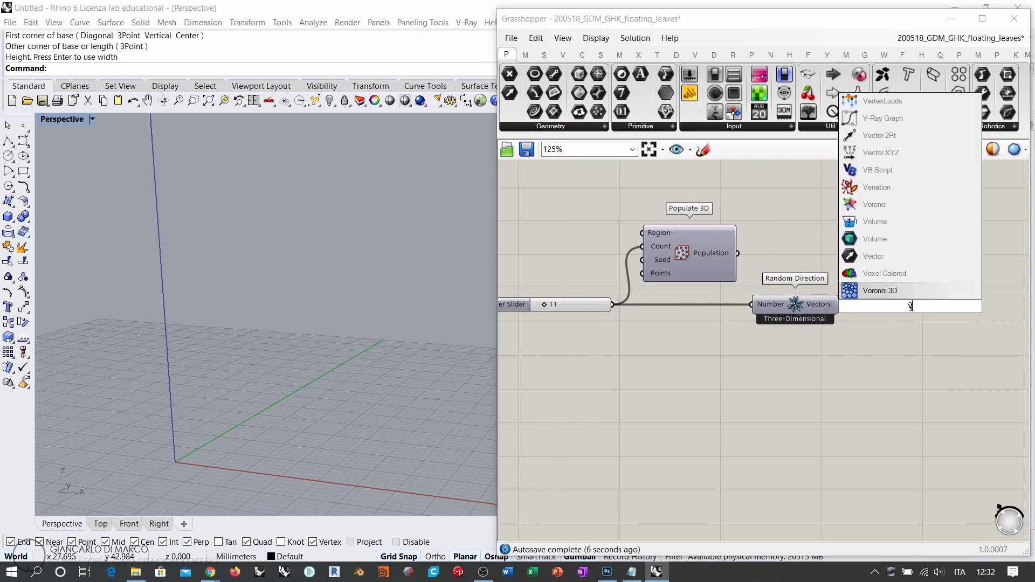
type("ector d")
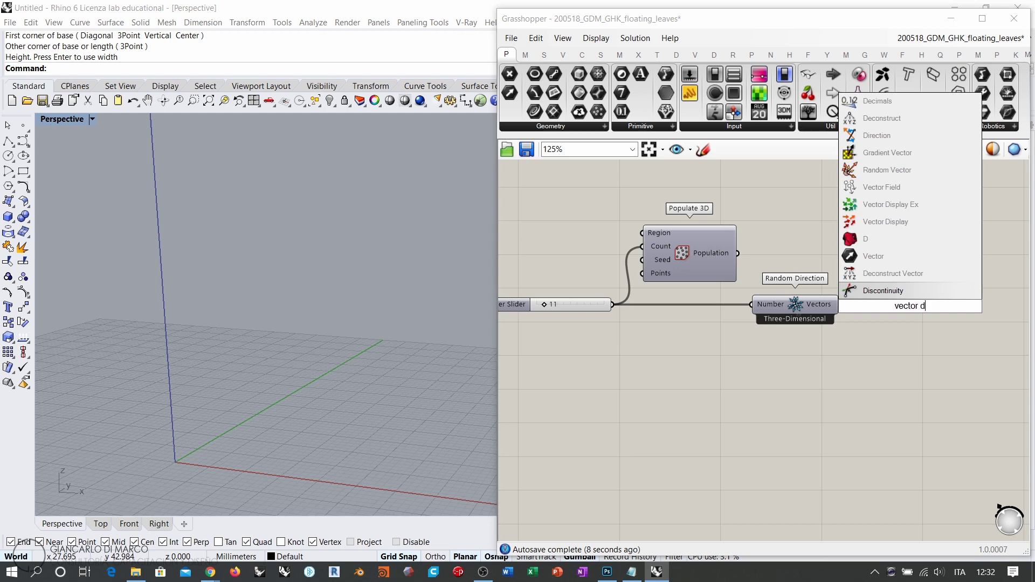
left_click(884, 226)
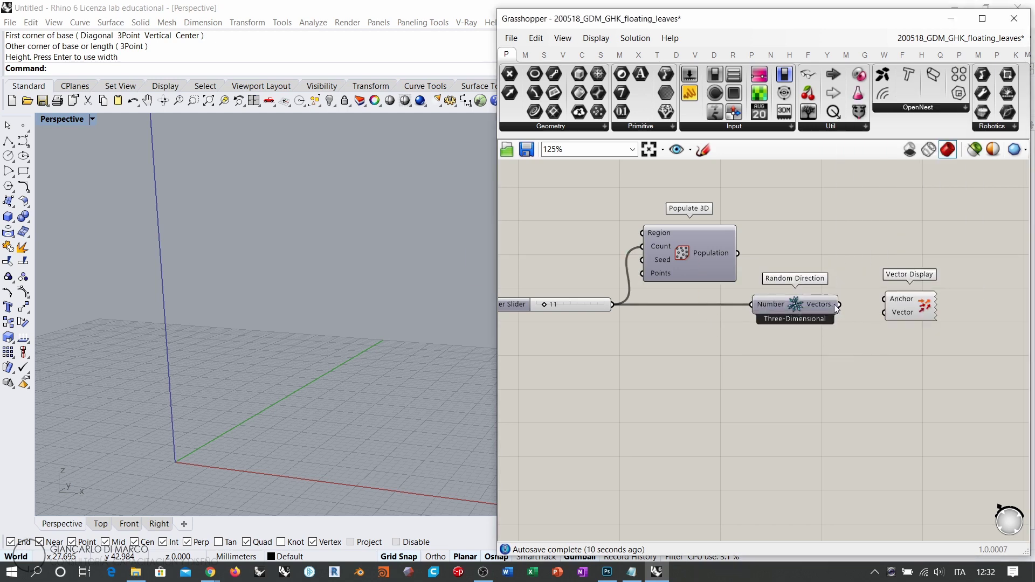
Connect Vectors to the Vector input and Population to the Anchor input of Vector Display, and view the arrows in the model
left_click_drag(839, 304, 884, 313)
left_click_drag(738, 253, 904, 281)
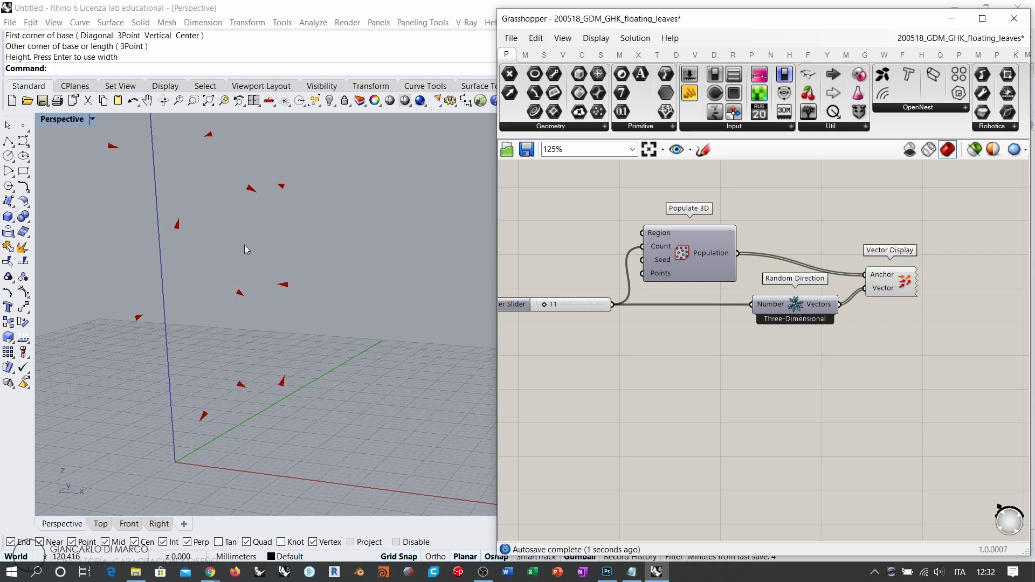
right_click_drag(245, 245, 300, 292)
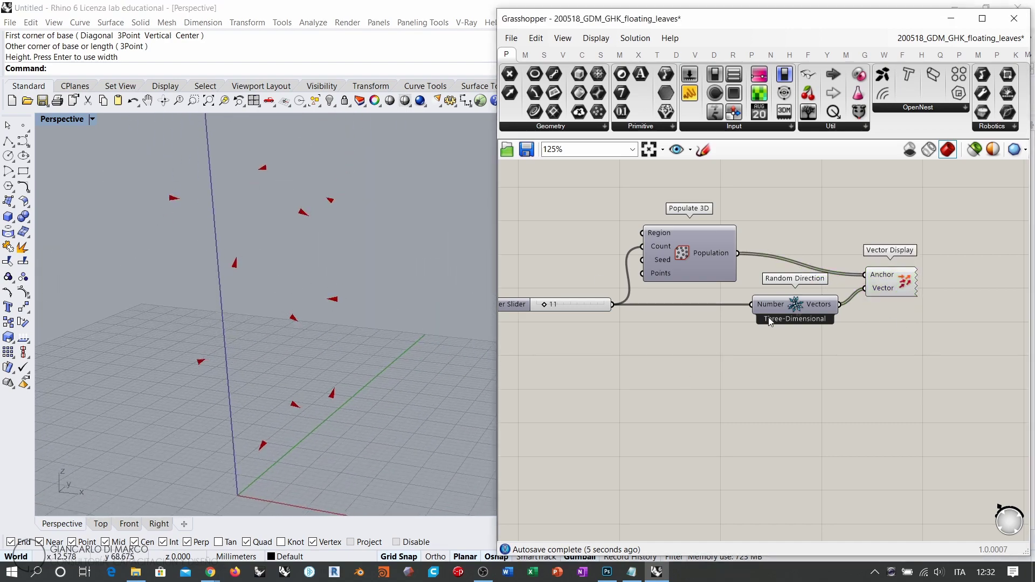
Move Random Direction directly under Populate 3D and align the centres of the two components
left_click_drag(804, 310, 702, 309)
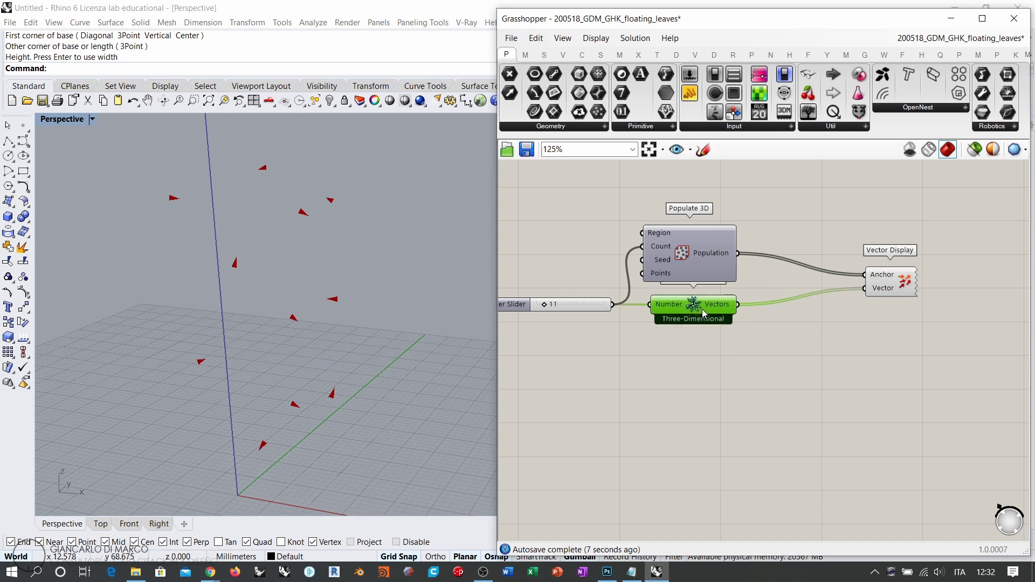
left_click_drag(735, 369, 691, 225)
left_click(698, 218)
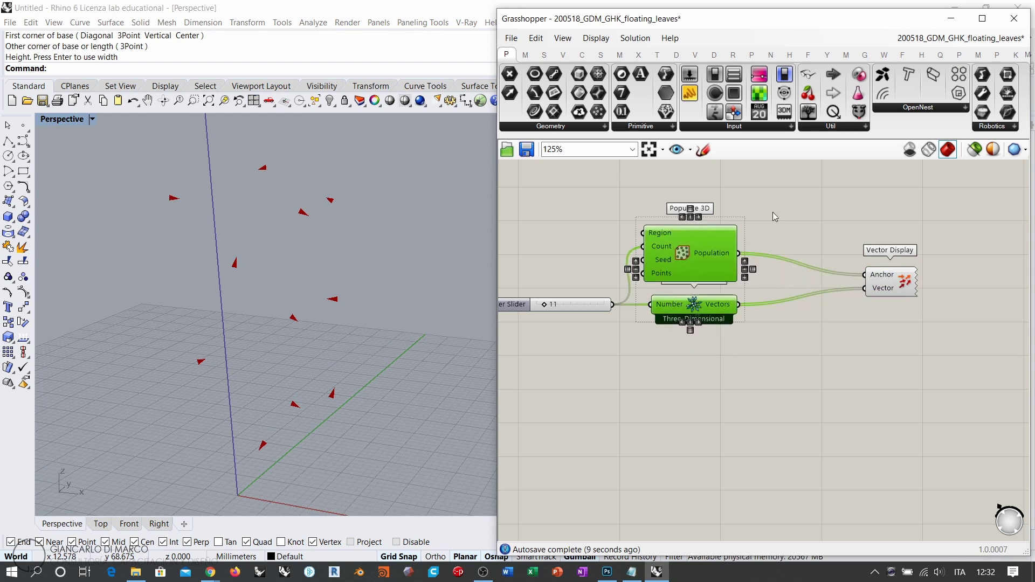
left_click(775, 215)
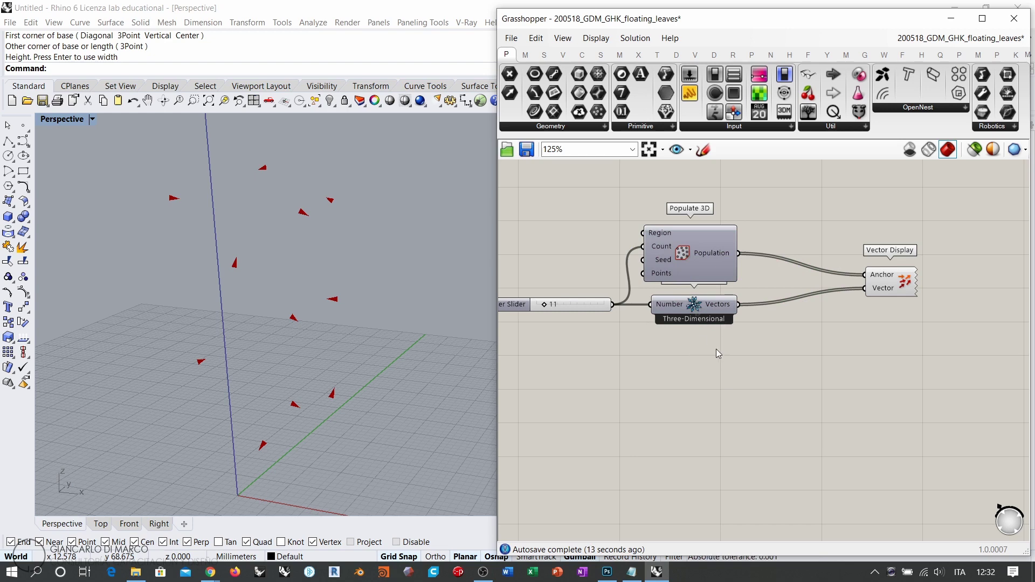
Move Vector Display next to Random Direction and set the slider for the point count to 13
left_click_drag(895, 280, 808, 296)
left_click(807, 347)
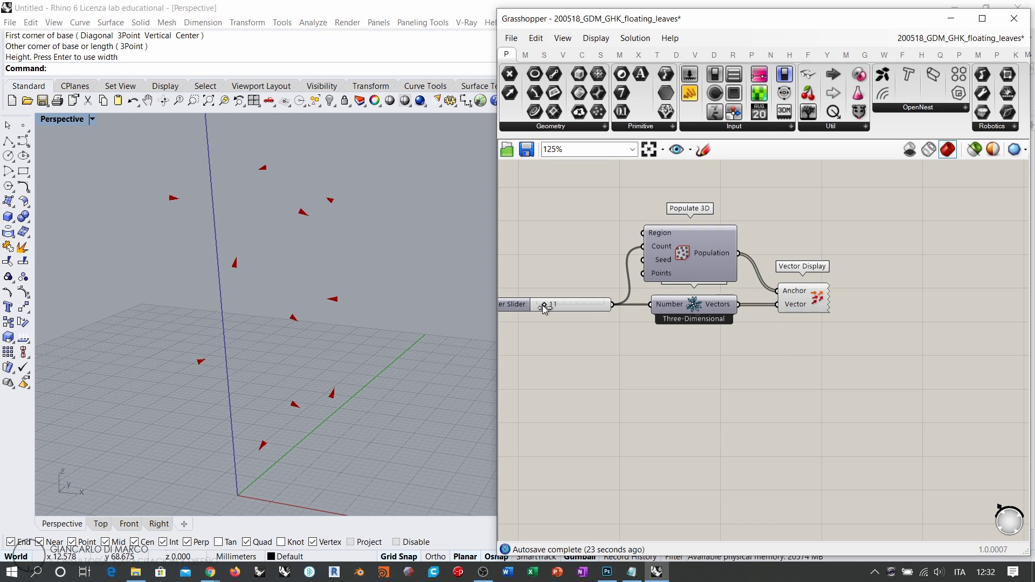
mouse_move(545, 308)
left_mouse_down()
mouse_move(587, 307)
mouse_move(559, 308)
left_mouse_up()
left_click_drag(556, 308, 546, 306)
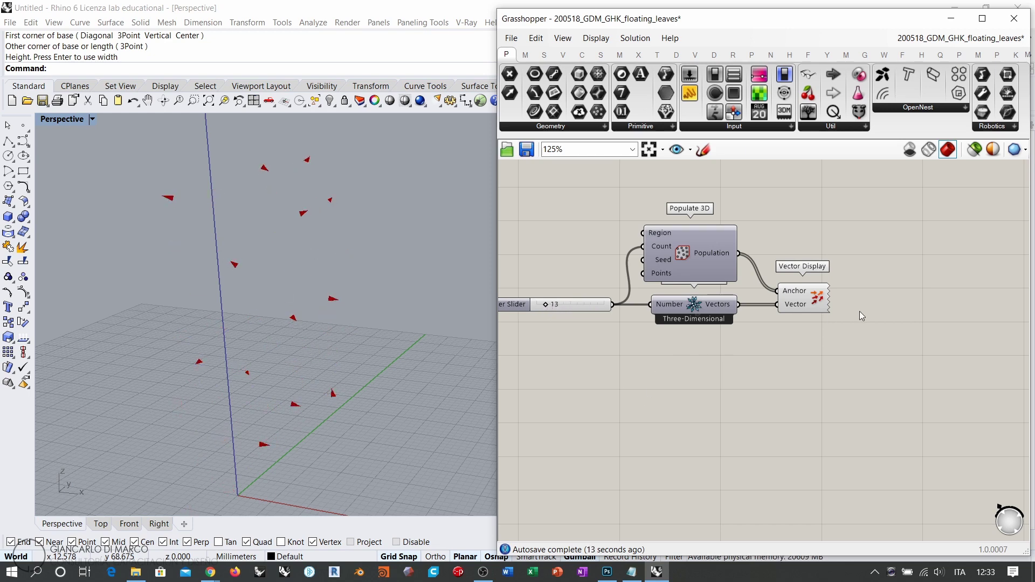
Delete the Vector Display component and add a Plane Normal component in its place
left_click(816, 300)
key("Delete")
scroll(690, 299, "up", 2)
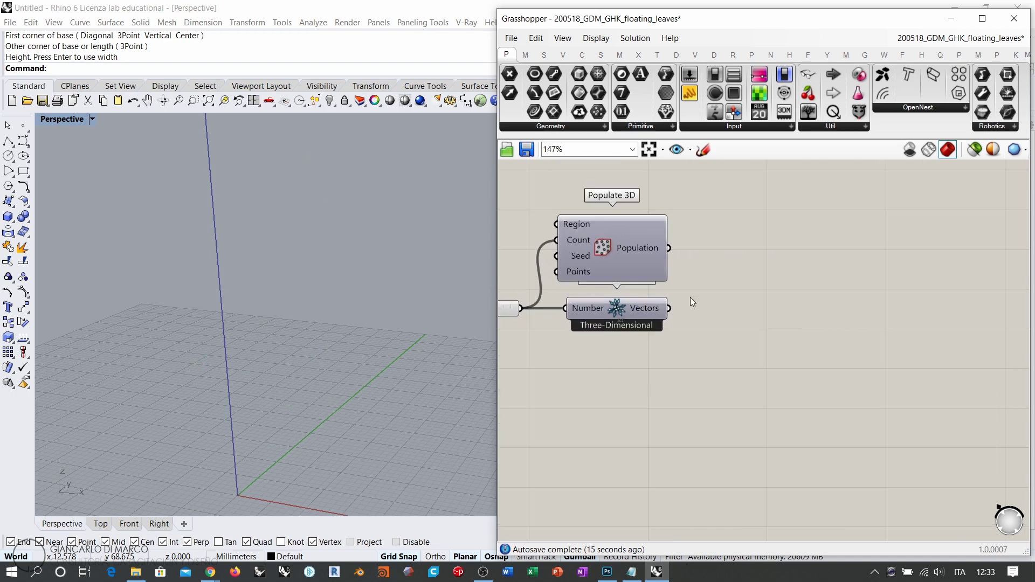
double_click(803, 307)
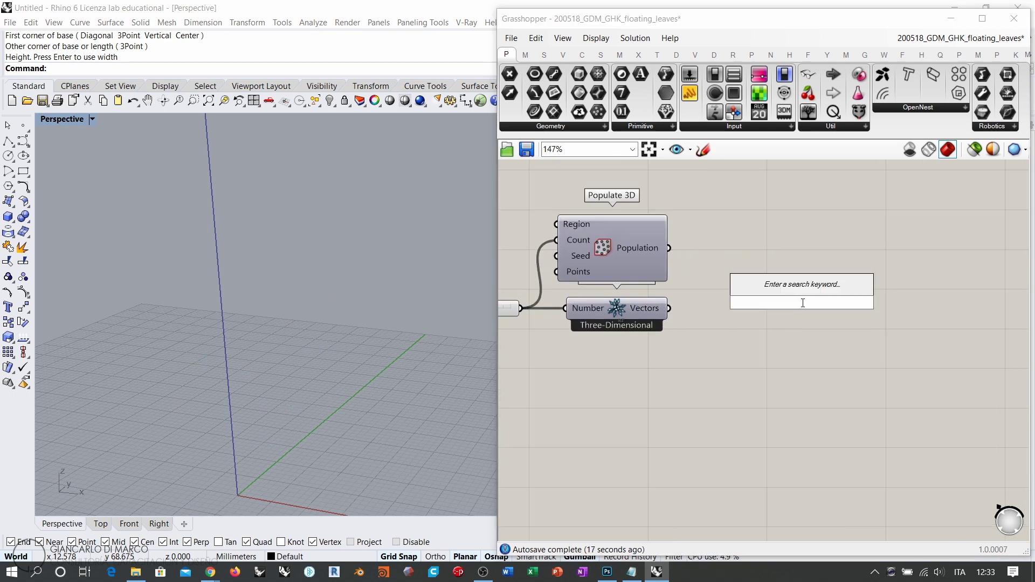
type("normal pl")
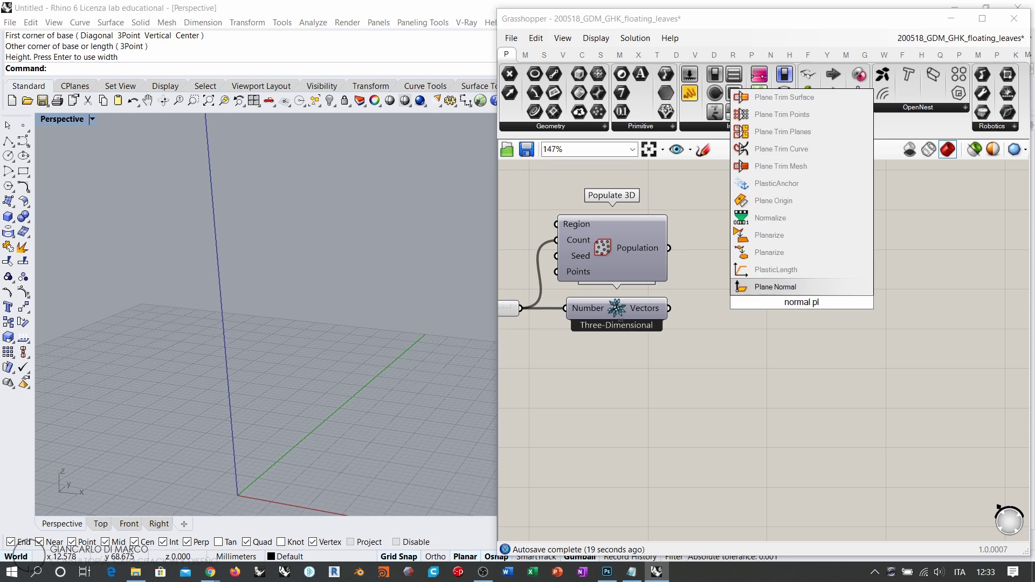
left_click(789, 286)
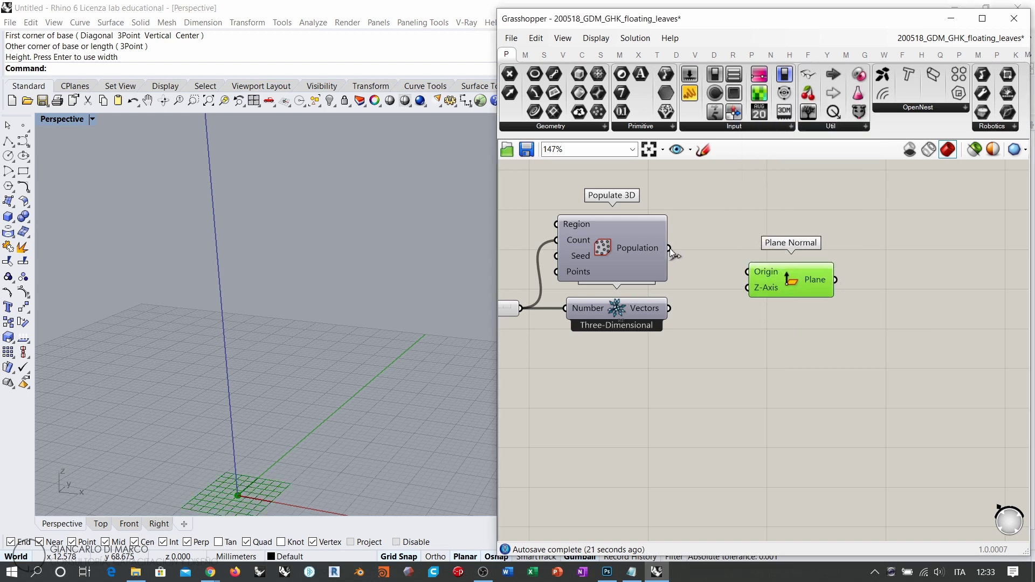
Connect Population to Origin and Vectors to Z-Axis of Plane Normal, placing the component close to Random Direction
left_click_drag(669, 248, 748, 272)
left_click(721, 351)
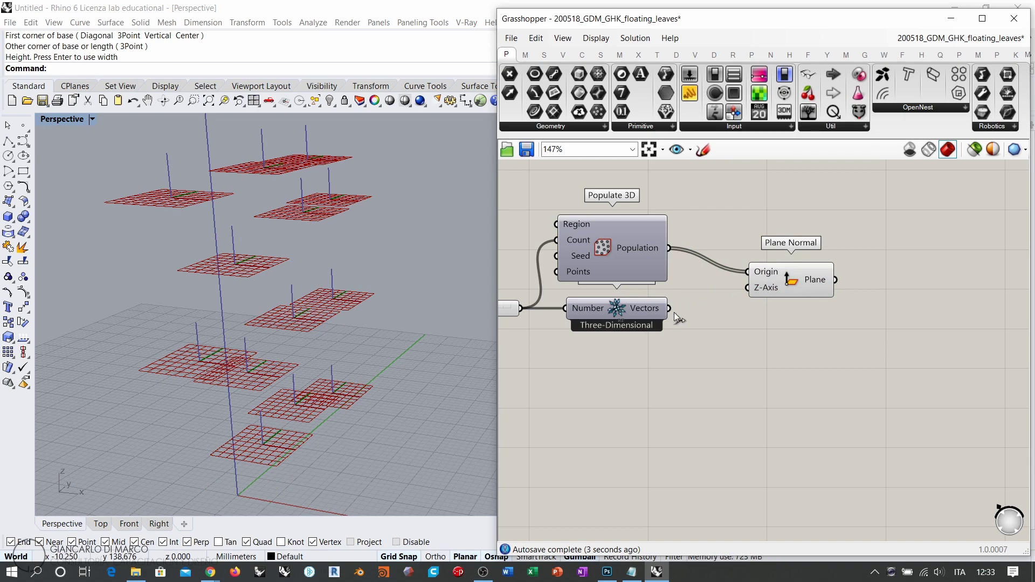
left_click_drag(671, 308, 726, 299)
right_click_drag(345, 237, 310, 287)
scroll(322, 311, "down", 3)
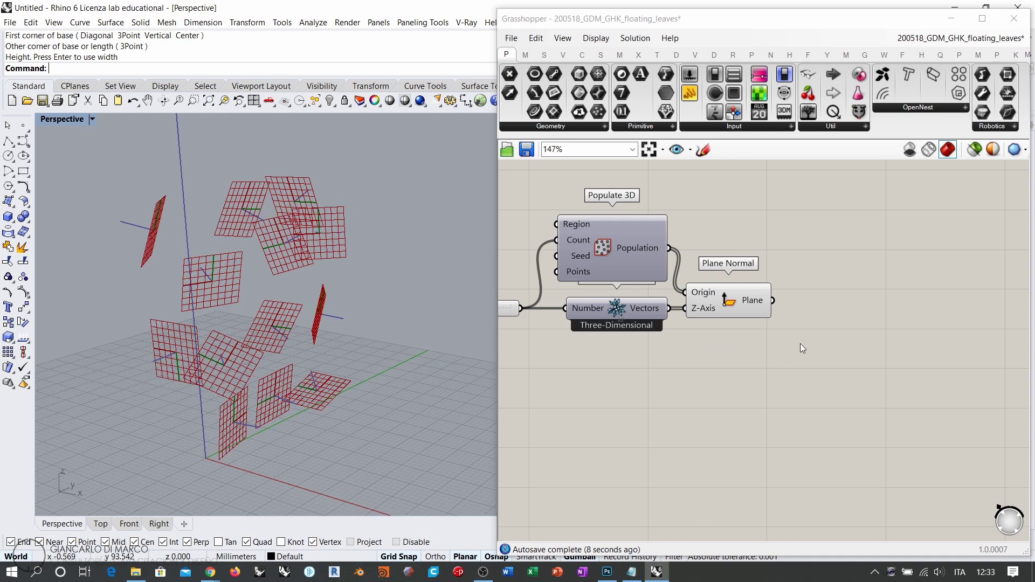
Add a Plane Surface component beyond Plane Normal
double_click(805, 348)
type("plan")
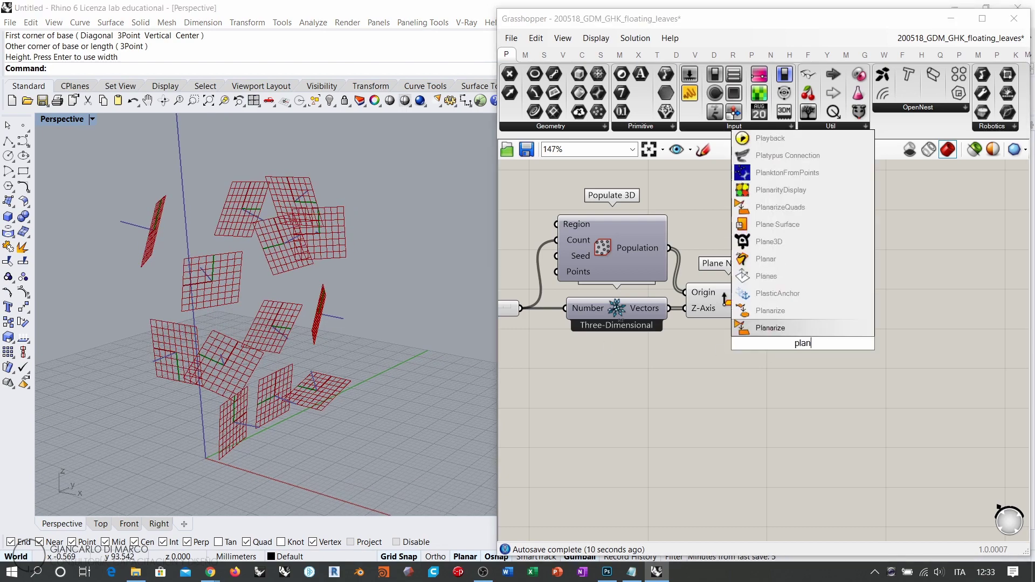
type("e sur")
left_click(793, 330)
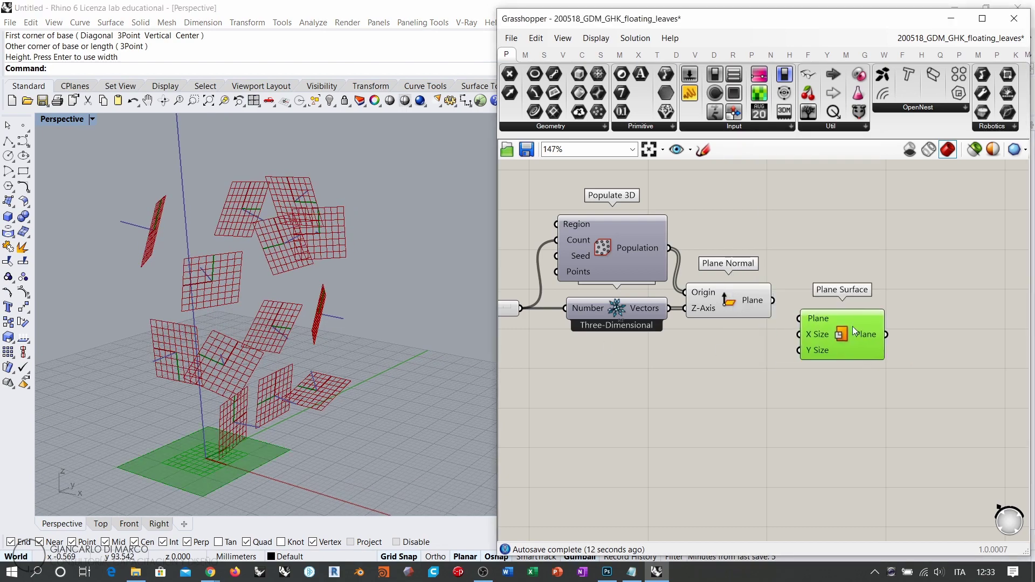
Connect the output of Plane Normal to the Plane input of Plane Surface and turn off the preview of Plane Normal
left_click_drag(773, 301, 848, 316)
left_click(733, 310)
left_click(765, 341)
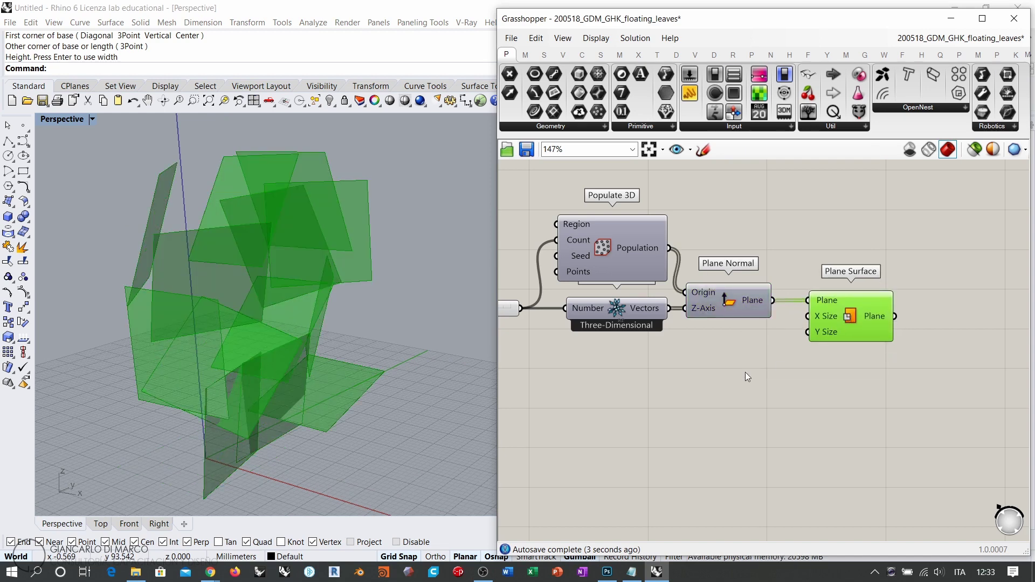
Add a number slider with the value 5.00 below Plane Normal
double_click(746, 372)
type("5.00")
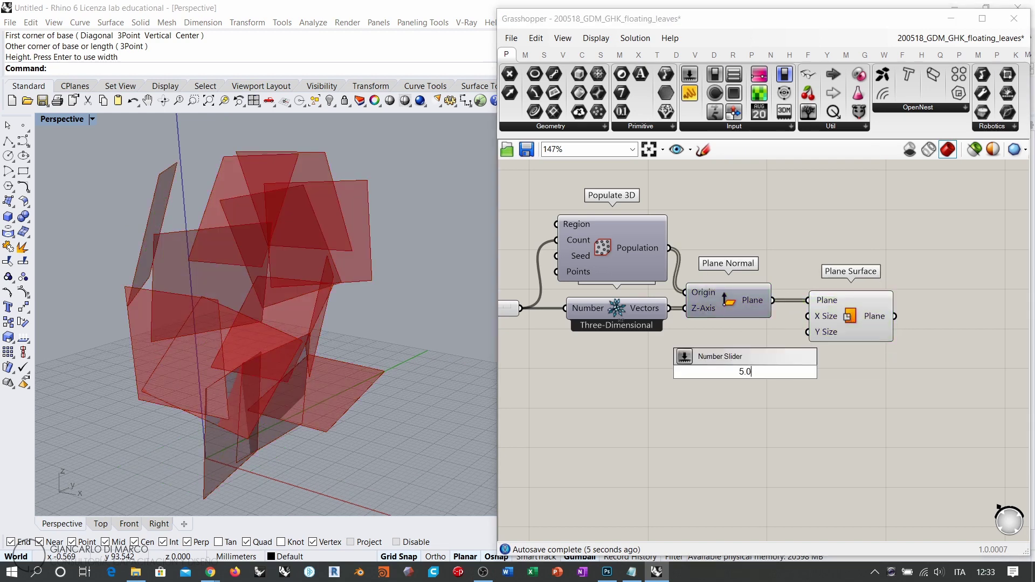
key("Return")
Connect the 5.00 slider to both X Size and Y Size of Plane Surface, and place the components close together
left_click_drag(808, 317, 827, 371)
left_click_drag(806, 367, 764, 359)
left_click(817, 393)
left_click_drag(810, 333, 752, 348)
left_click(752, 360)
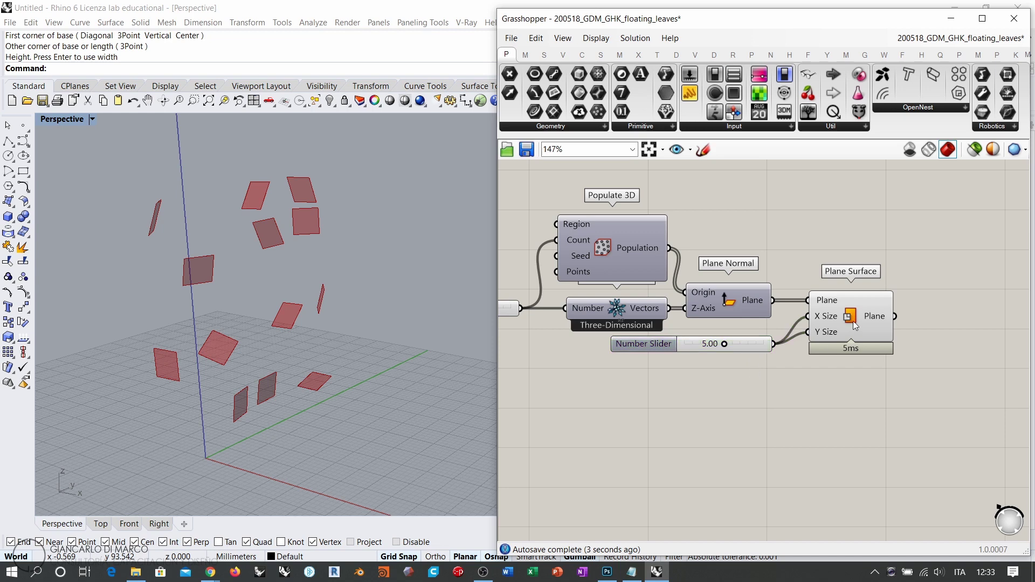
left_click_drag(853, 321, 831, 333)
left_click(856, 301)
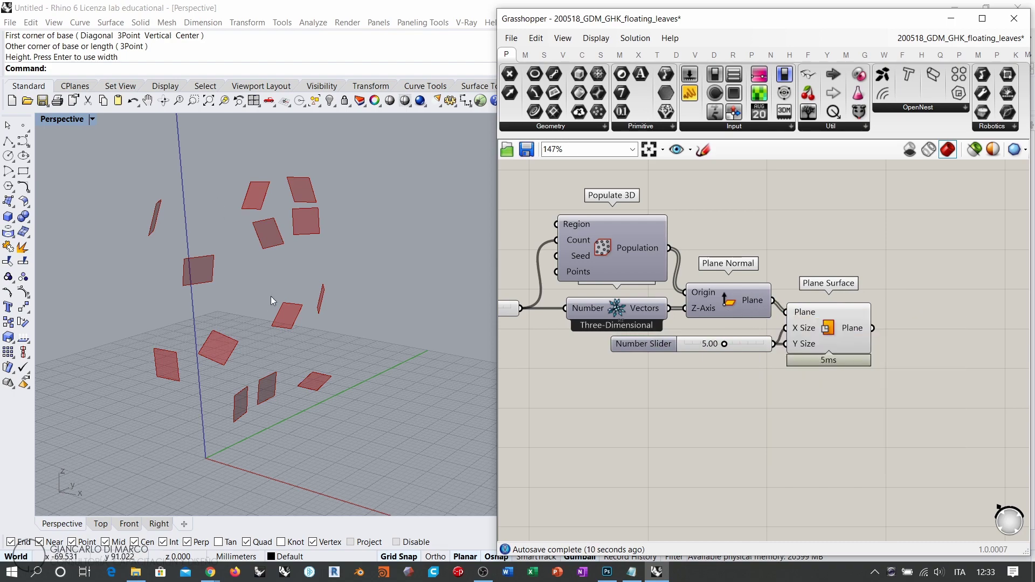
Add a Mesh Surface component and connect the output of Plane Surface to its Surface input
right_click_drag(273, 301, 330, 310)
right_click_drag(886, 387, 676, 375)
double_click(756, 341)
type("mesh")
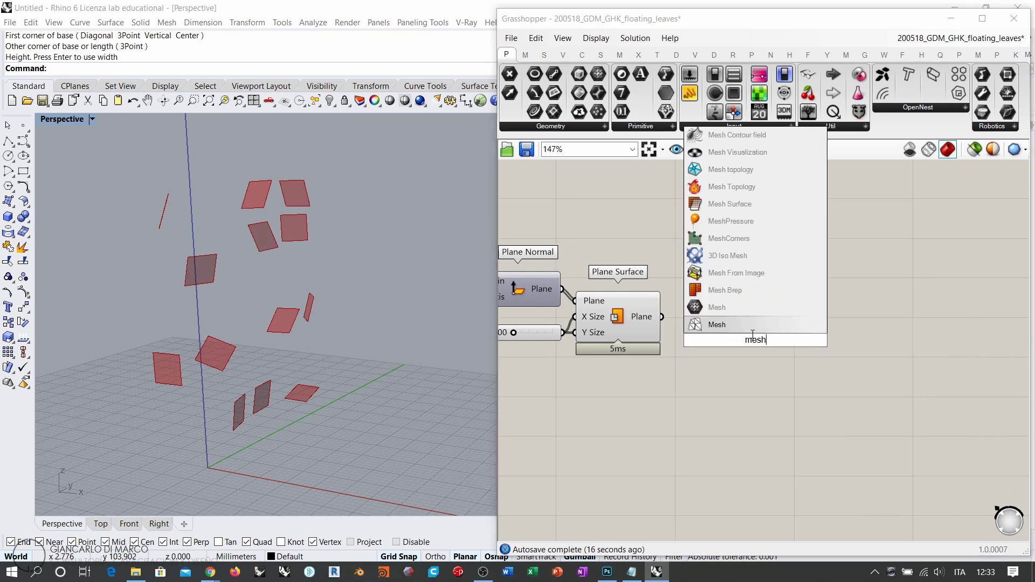
left_click(728, 204)
left_click_drag(662, 317, 712, 326)
left_click(673, 370)
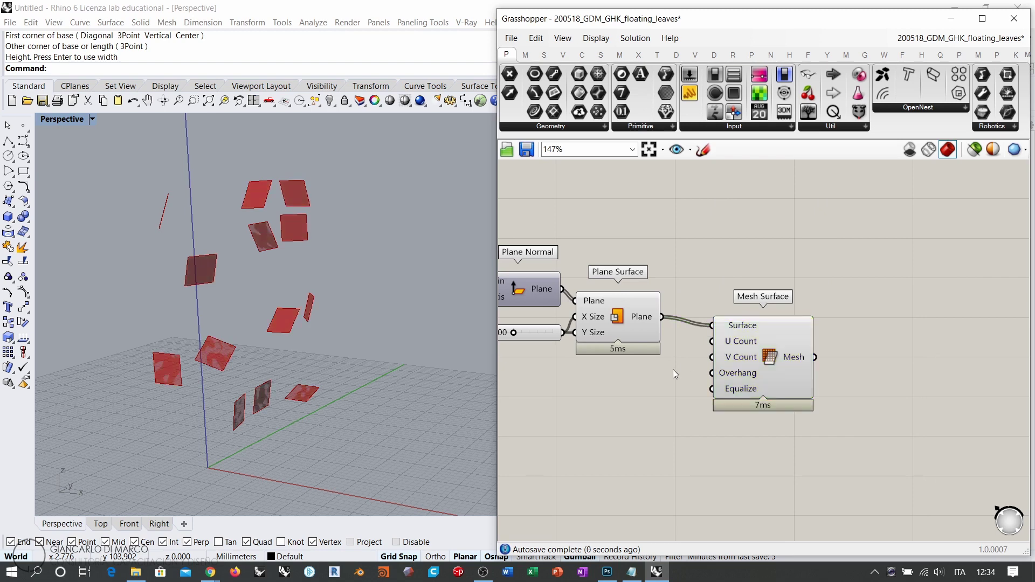
Turn off the preview of Plane Surface and align Mesh Surface level with it
left_click(623, 323)
key("ctrl+q")
left_click_drag(756, 360, 750, 352)
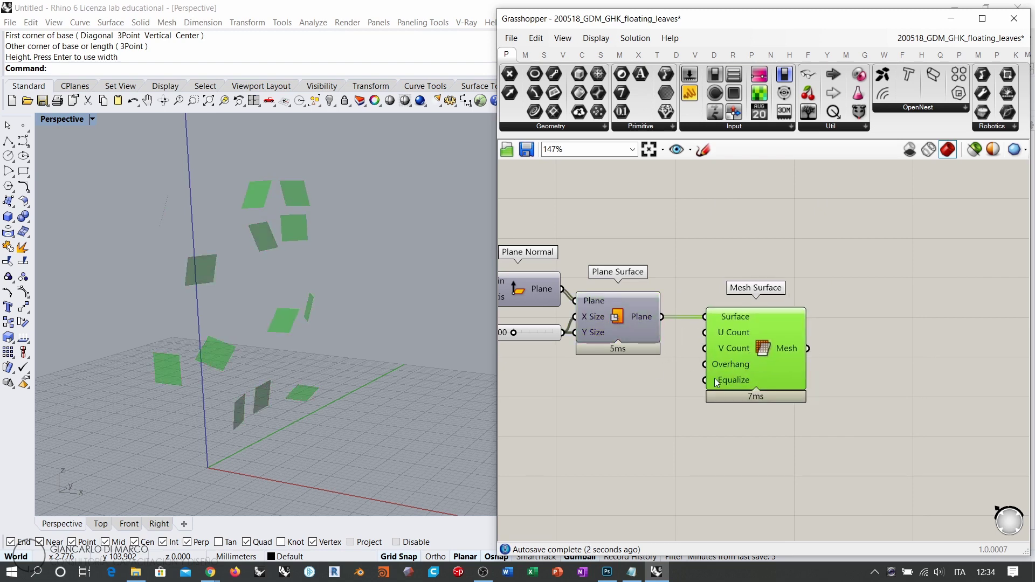
left_click(636, 392)
Turn the preview of Plane Normal back on and examine where the square surfaces sit relative to their planes
right_click_drag(636, 393, 799, 379)
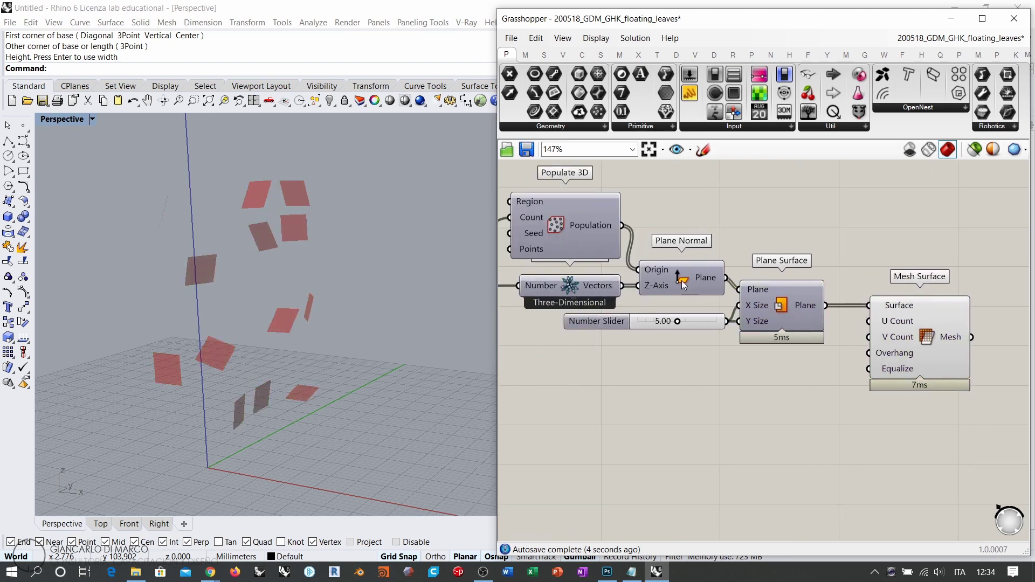
left_click(584, 238)
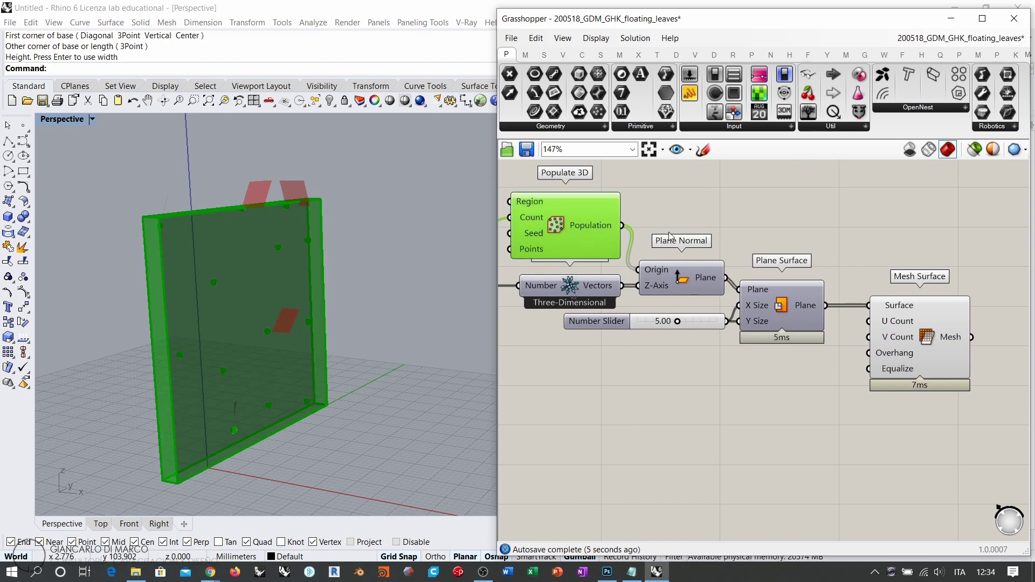
left_click(692, 278)
left_click(731, 232)
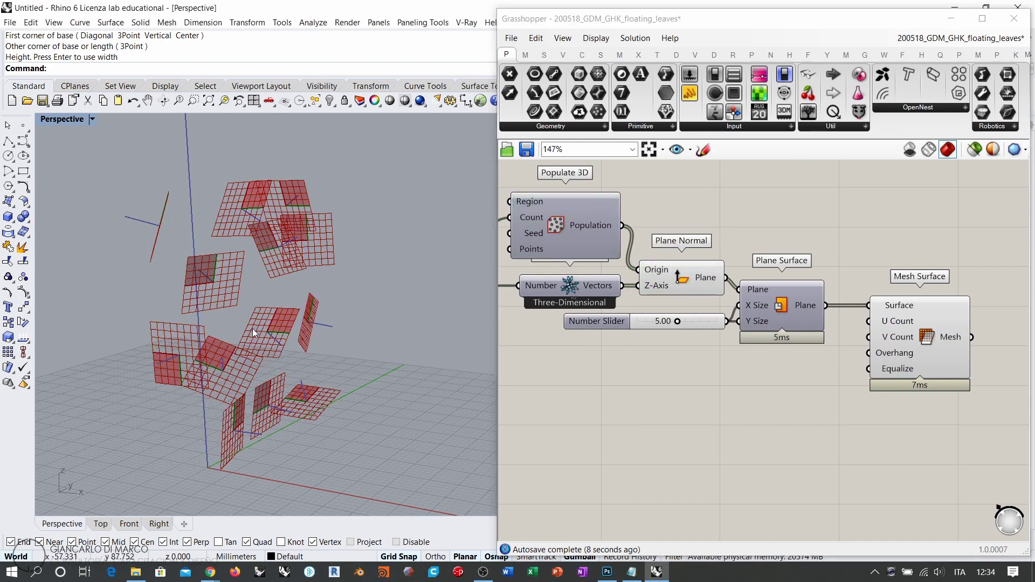
scroll(210, 248, "up", 5)
right_click_drag(211, 249, 225, 252)
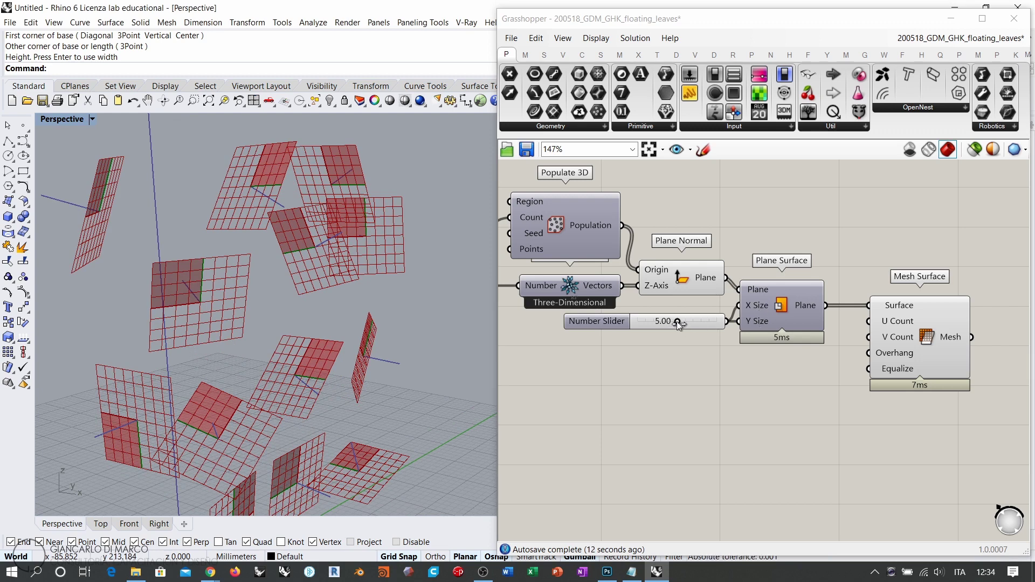
mouse_move(761, 309)
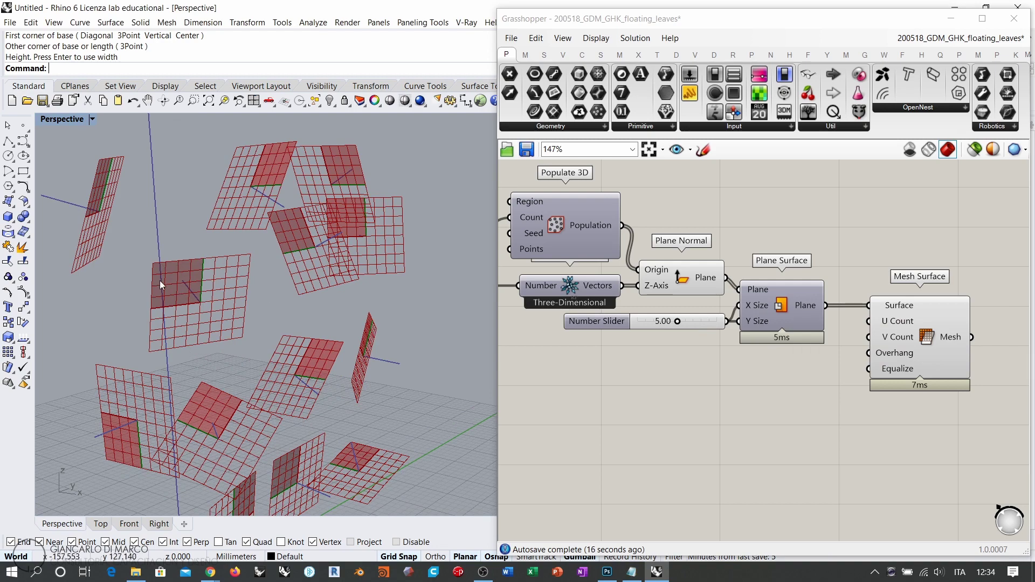
right_click_drag(161, 285, 253, 243)
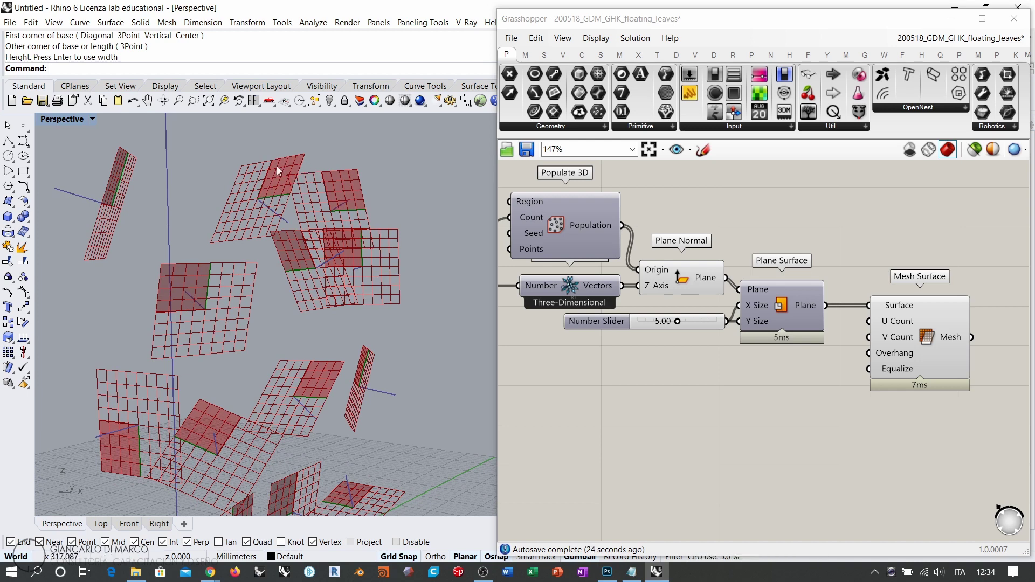
Add a Symmetrical Domain component beside the 5.00 slider and connect the slider to its Length input
left_click_drag(698, 321, 570, 330)
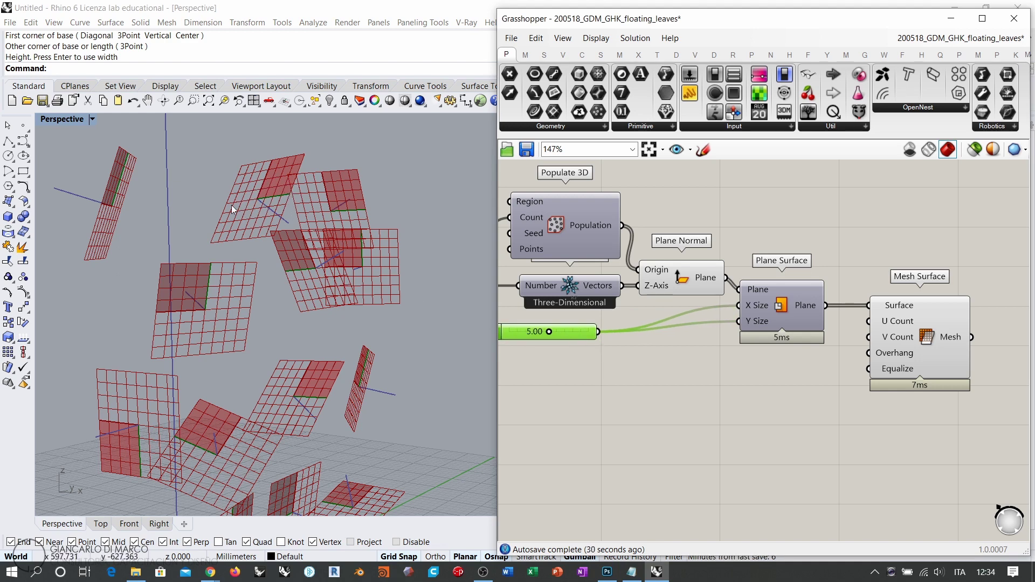
left_click(670, 376)
double_click(669, 376)
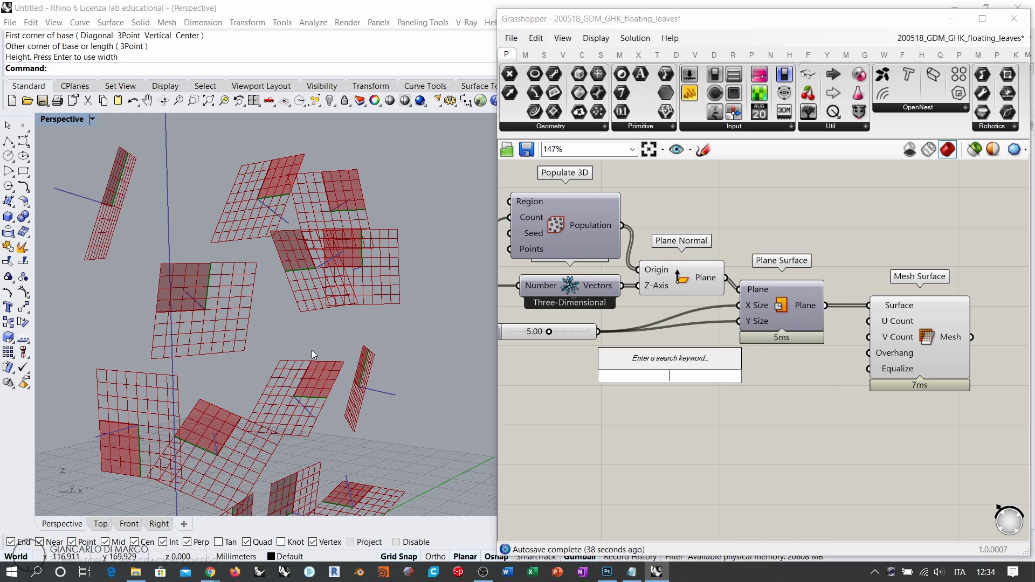
type("symm")
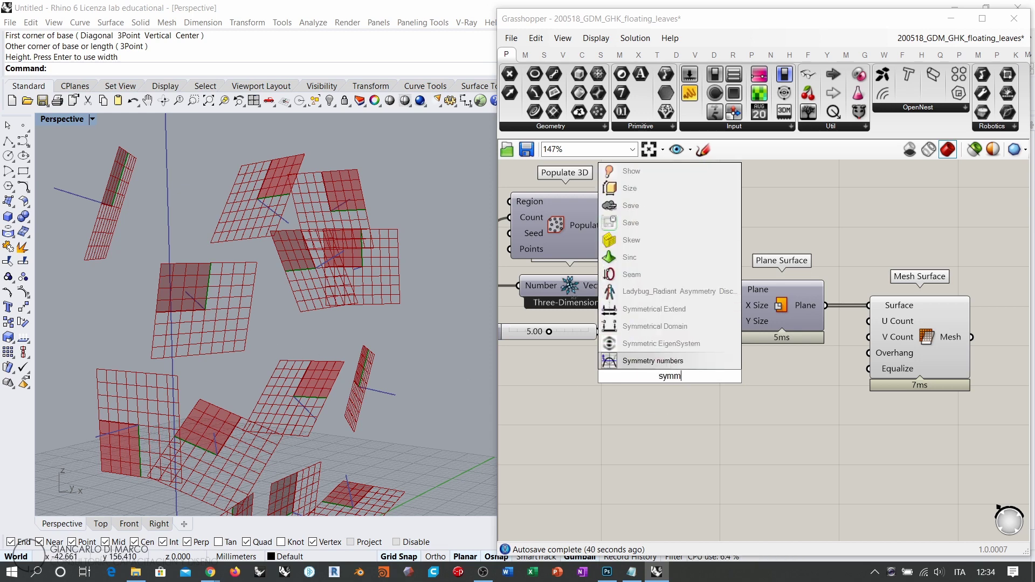
left_click(655, 327)
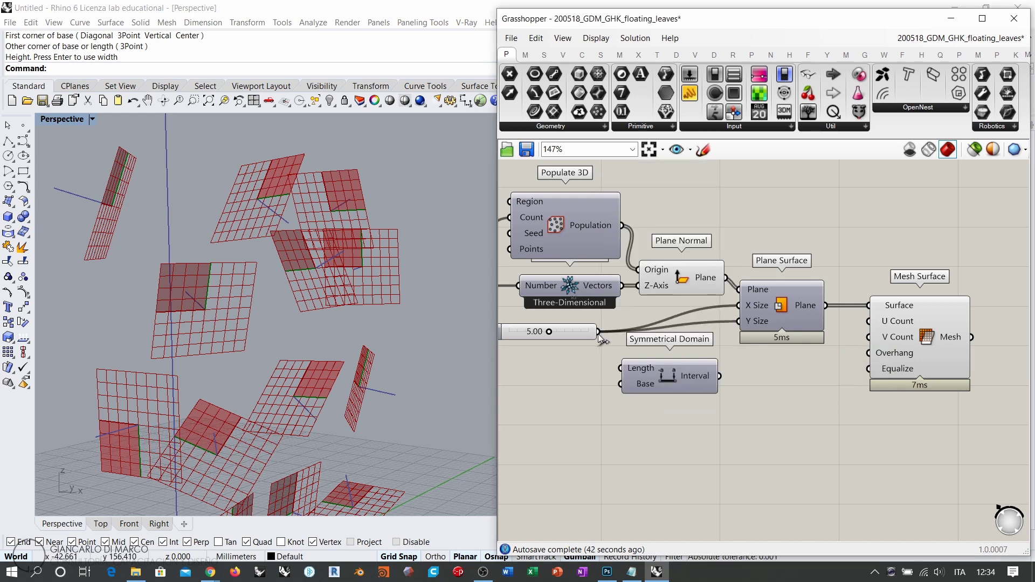
left_click_drag(598, 333, 621, 369)
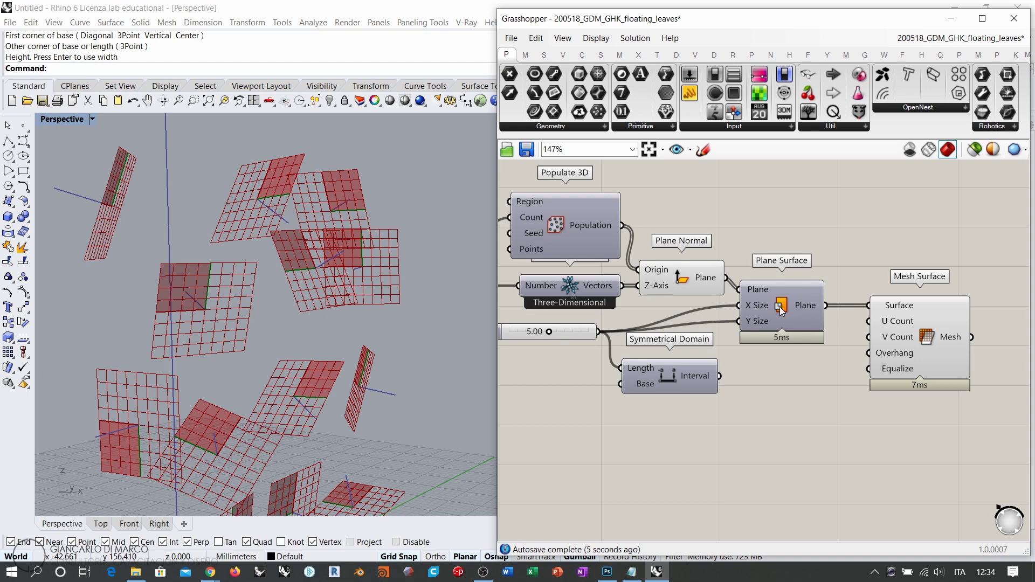
Connect the Interval output to both X Size and Y Size of Plane Surface, with Symmetrical Domain placed in line with the slider
mouse_move(640, 383)
mouse_move(698, 379)
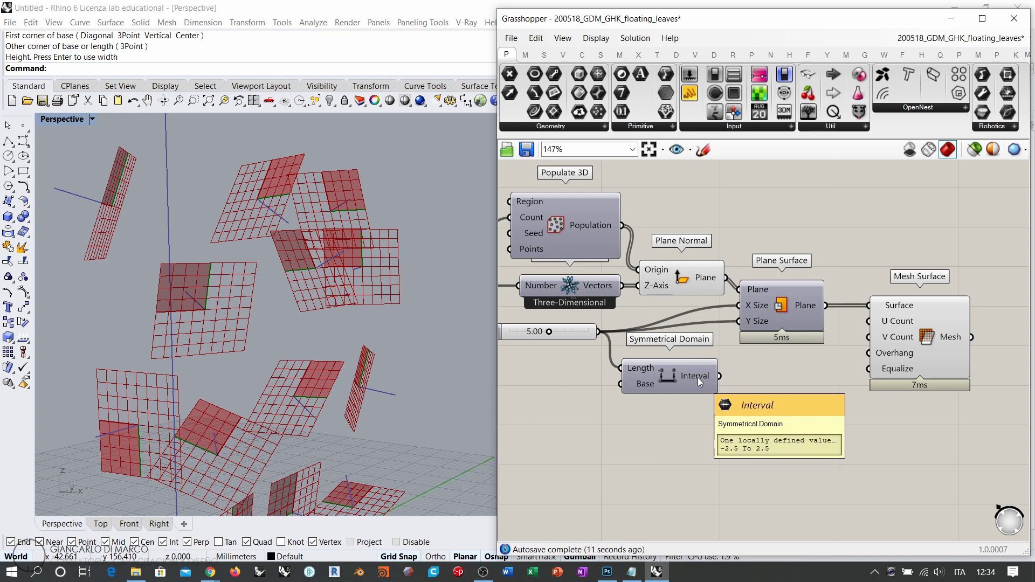
left_click_drag(719, 376, 686, 340)
Turn off the preview of the Plane Normal component
right_click_drag(273, 286, 294, 310)
scroll(287, 301, "down", 3)
left_click(696, 265)
key("ctrl+q")
left_click(754, 223)
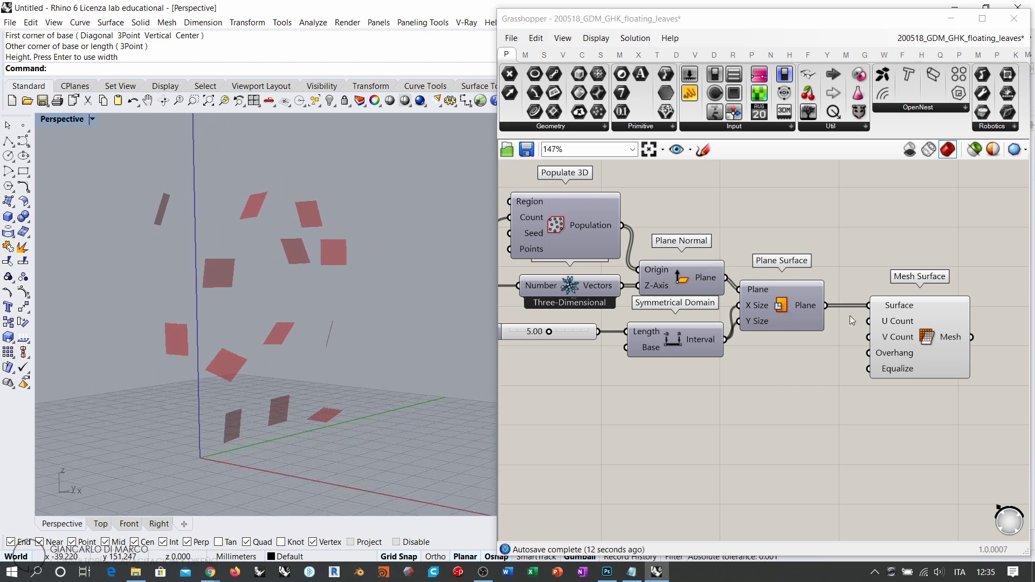
Move Mesh Surface slightly lower than Plane Surface and turn on the display of mesh edges in the viewport
right_click_drag(962, 340, 807, 345)
left_click_drag(790, 340, 788, 364)
left_click(770, 309)
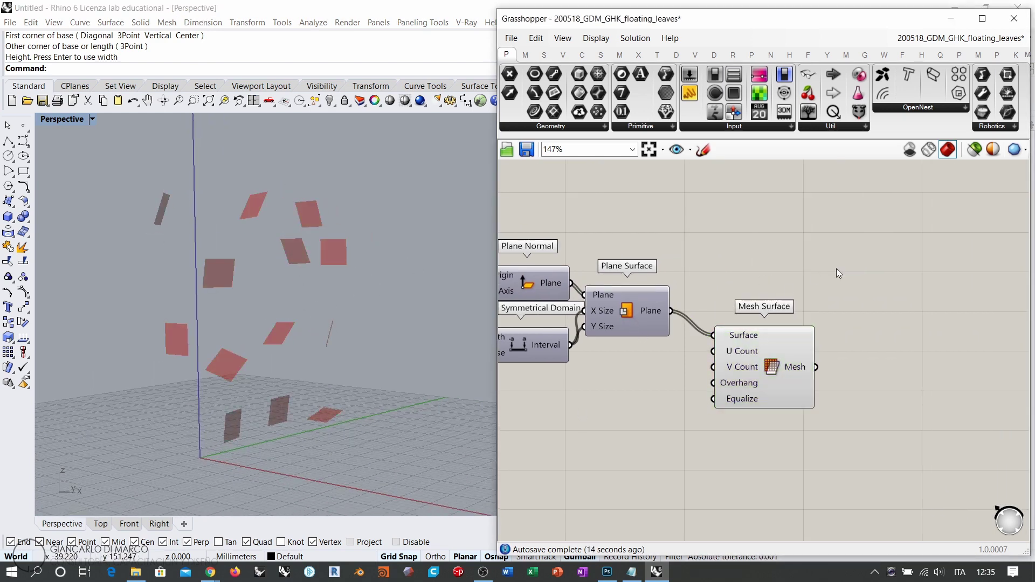
key("ctrl+m")
right_click_drag(743, 344, 781, 341)
scroll(756, 342, "up", 2)
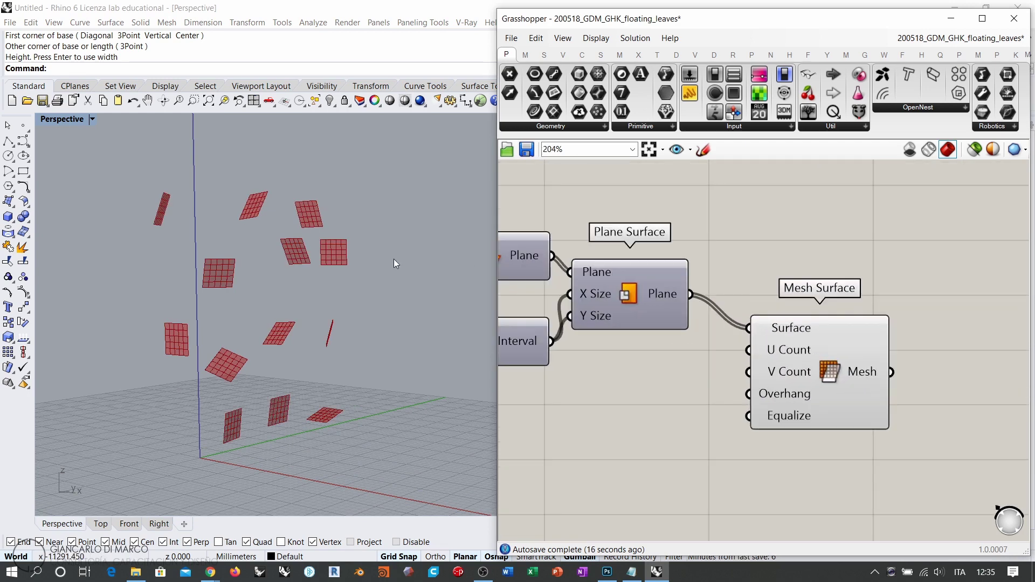
Add a number slider set to 5 for U Count and V Count of Mesh Surface, and place these components closer together
right_click_drag(703, 385, 783, 355)
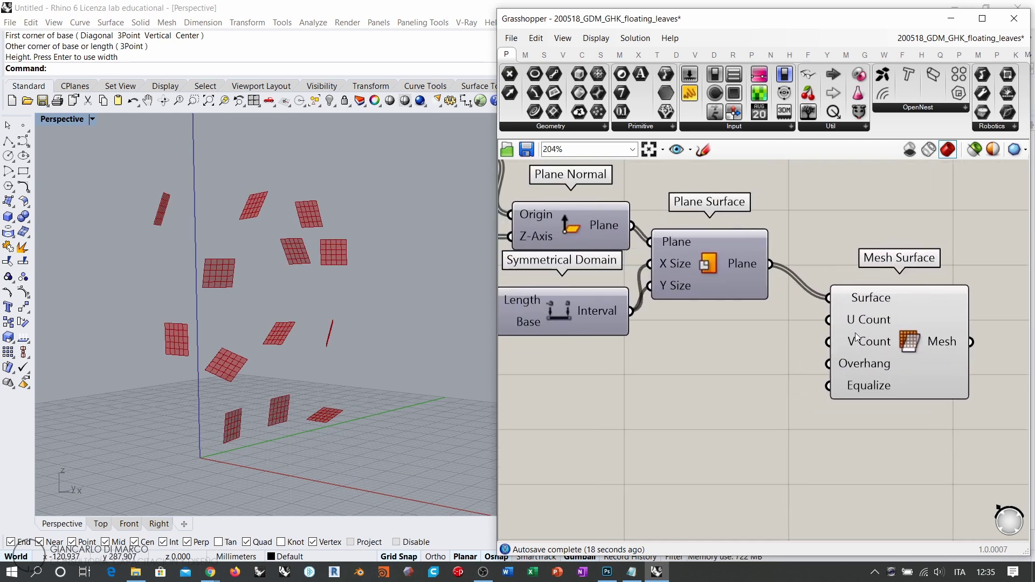
double_click(720, 386)
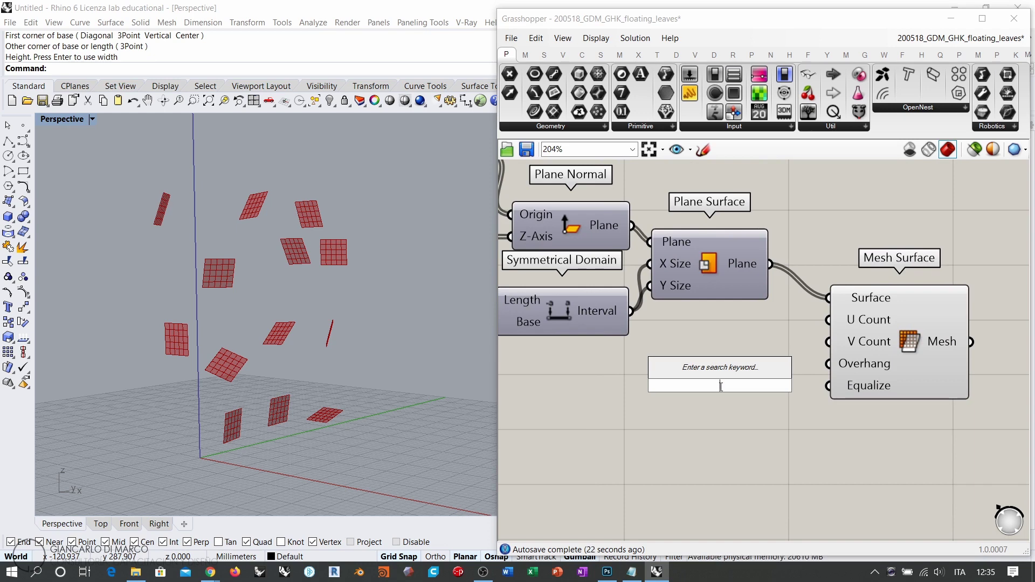
type("5")
key("Return")
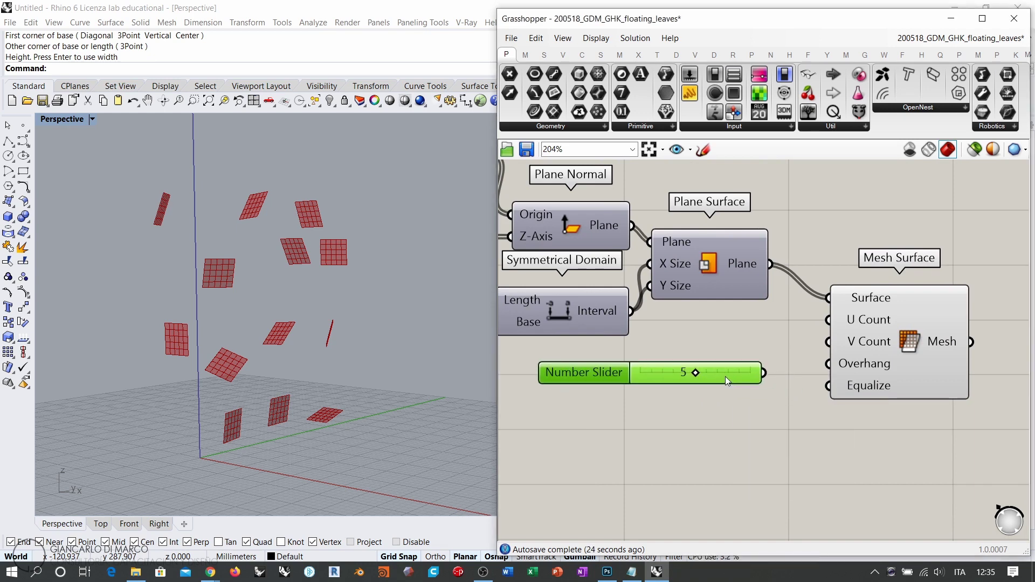
left_click_drag(730, 377, 736, 374)
mouse_move(769, 370)
left_mouse_down()
mouse_move(828, 320)
mouse_move(769, 370)
left_mouse_up()
mouse_move(700, 371)
left_mouse_down()
mouse_move(681, 374)
mouse_move(762, 377)
mouse_move(702, 360)
left_mouse_up()
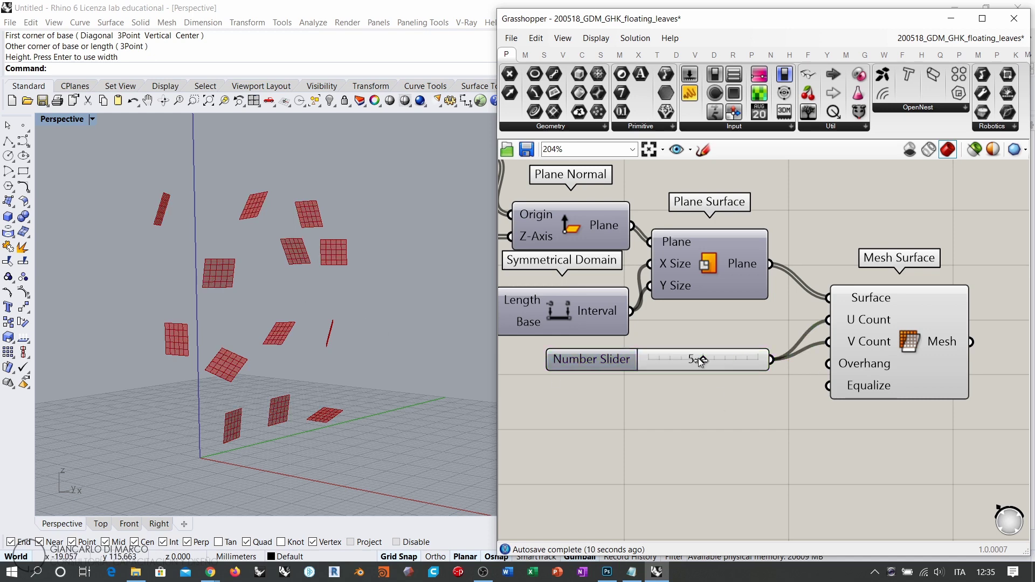
left_click_drag(907, 327, 867, 354)
left_click(943, 333)
Widen the Grasshopper window to gain canvas space beyond Mesh Surface
right_click_drag(911, 332, 682, 345)
scroll(646, 328, "down", 3)
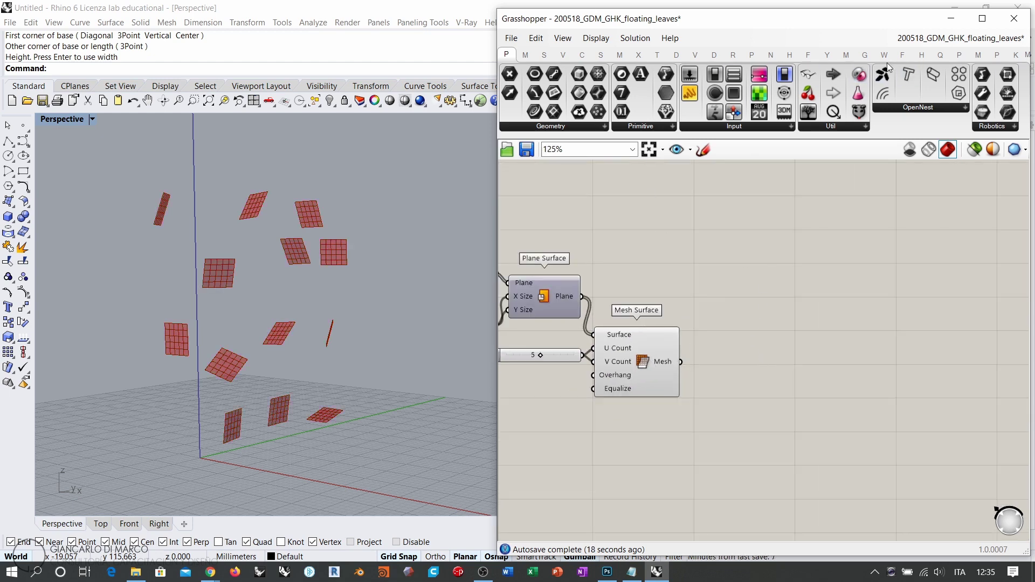
left_click_drag(497, 185, 443, 184)
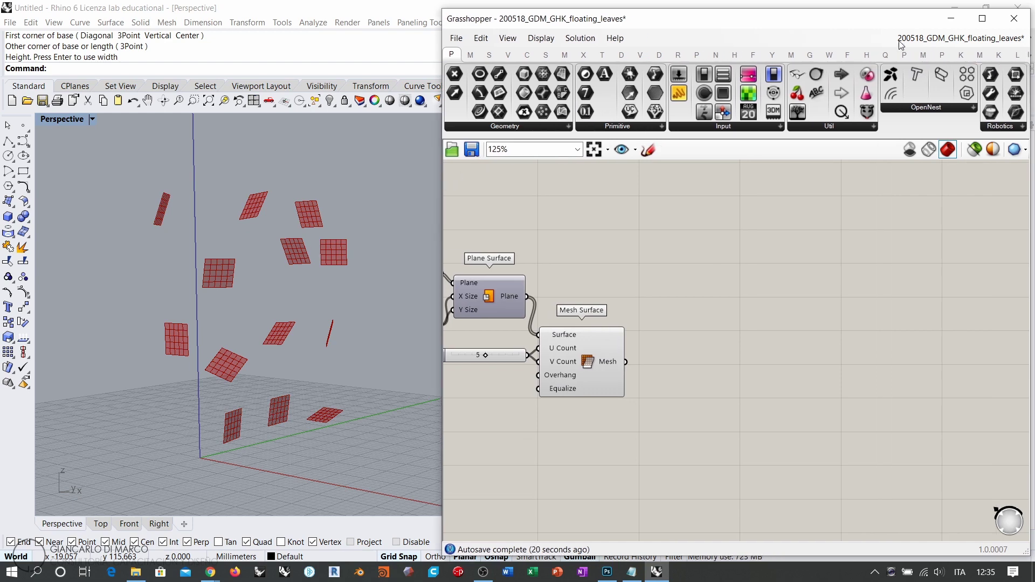
Add a Kangaroo 2 Show component above and beyond Mesh Surface and connect the Mesh output to it
left_click(998, 54)
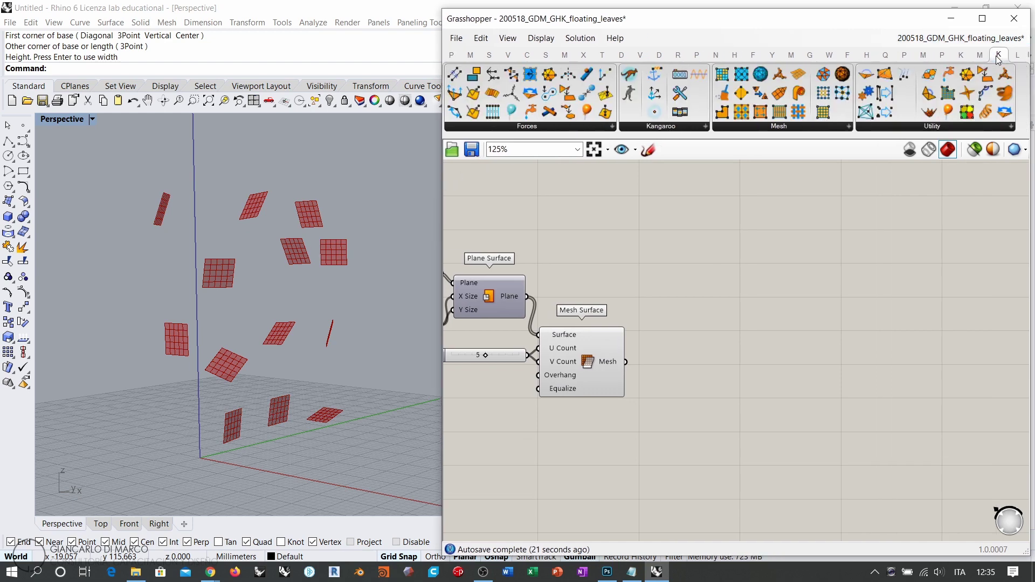
left_click(966, 53)
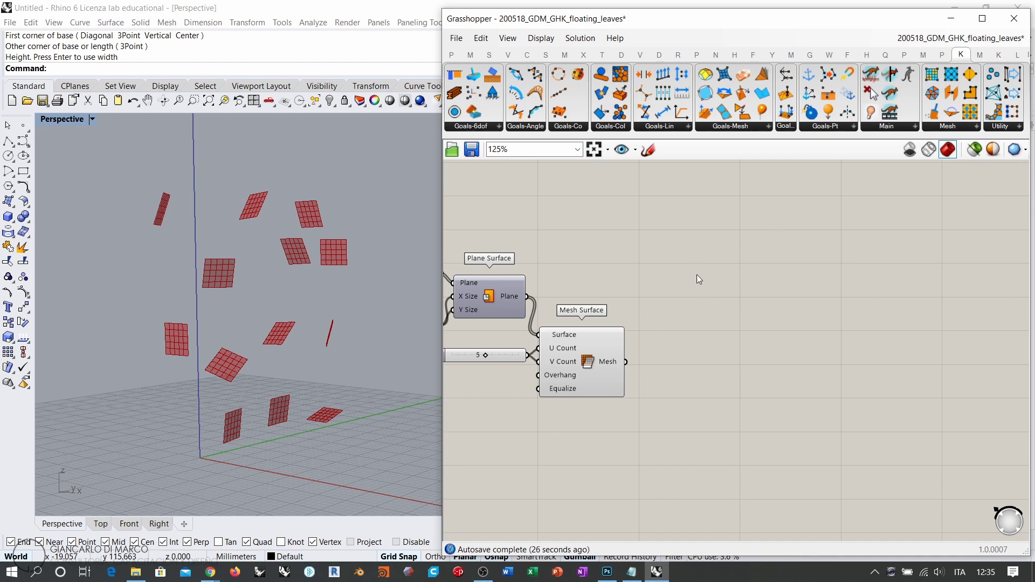
left_click_drag(871, 112, 761, 260)
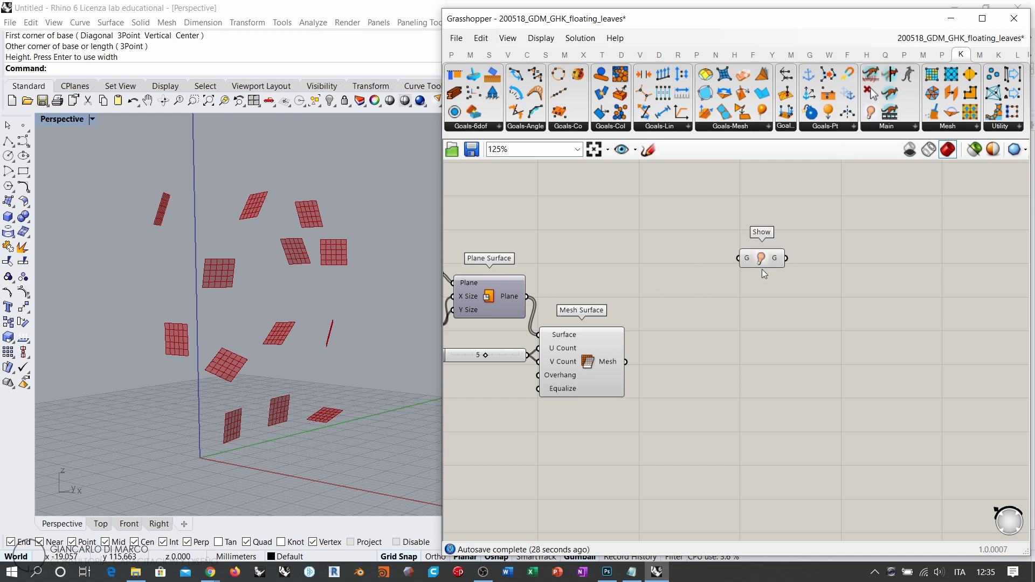
left_click_drag(624, 364, 828, 212)
left_click(813, 279)
left_click(837, 238)
Add the Kangaroo 2 Wind goal directly below Show
left_click(756, 132)
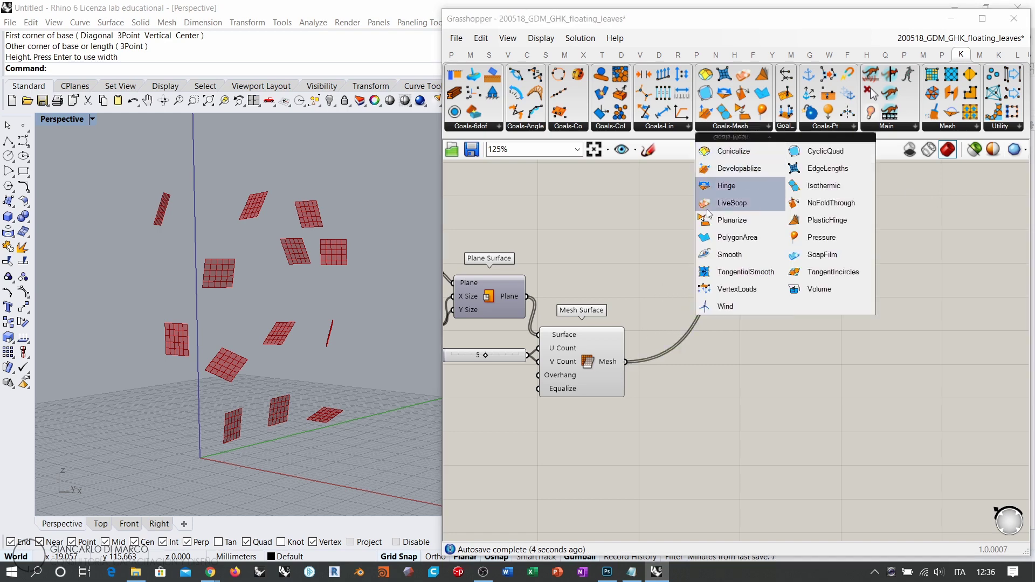
left_click_drag(721, 303, 804, 256)
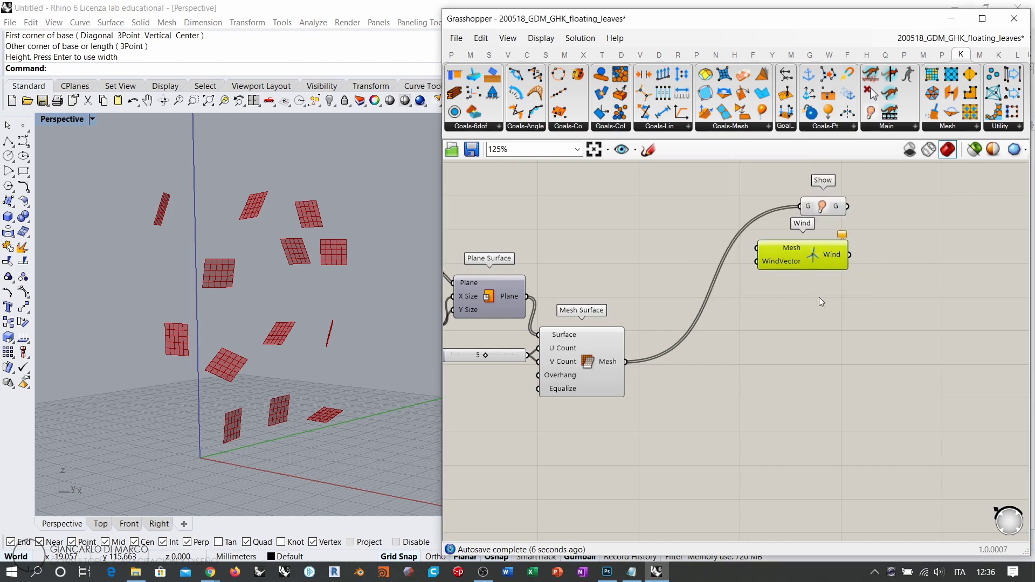
left_click(819, 296)
Add a Unit X vector component and connect its output to the WindVector input of Wind
right_click_drag(123, 394, 154, 413)
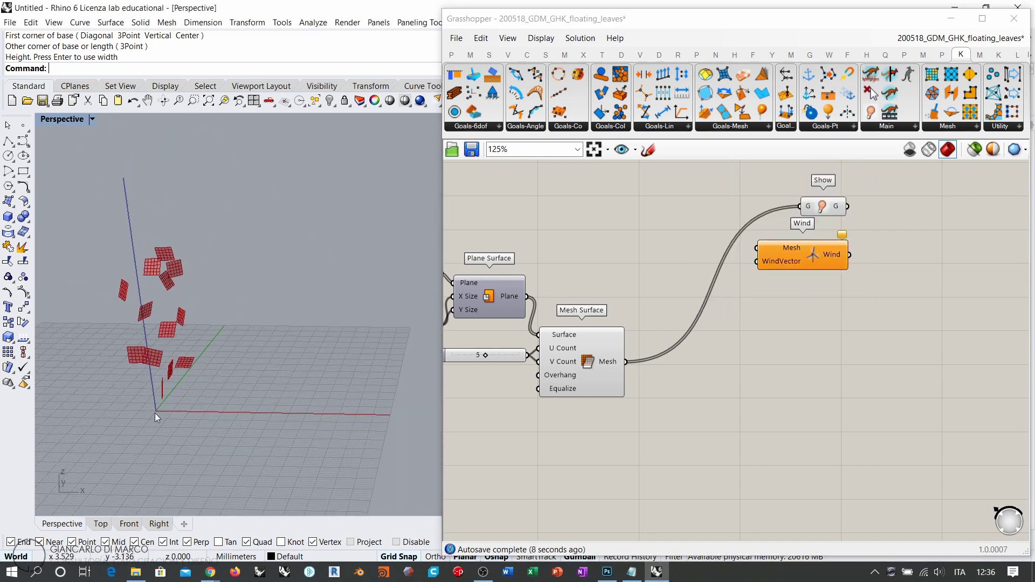
double_click(675, 257)
type("x")
left_click(650, 206)
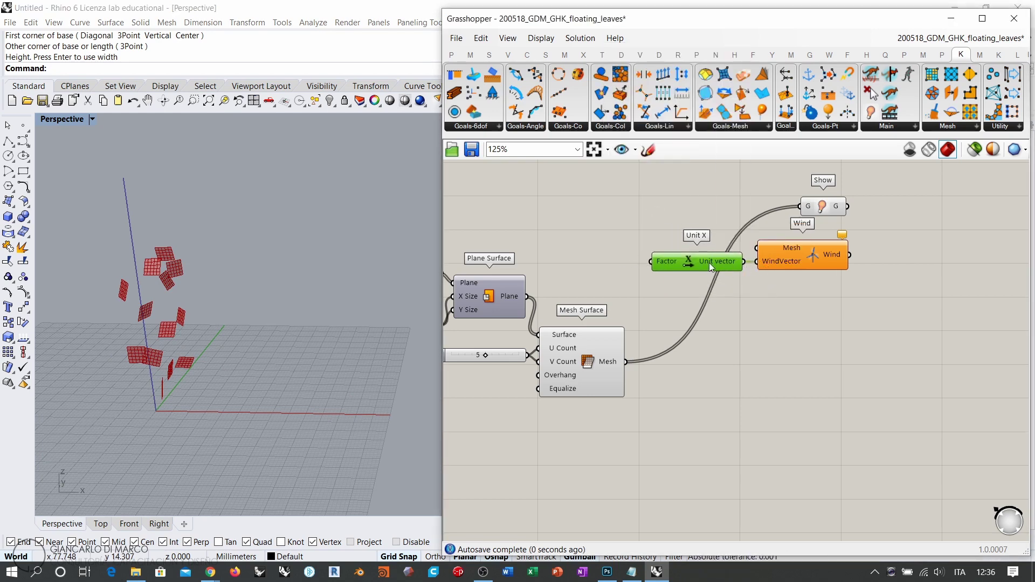
left_click_drag(709, 264, 716, 263)
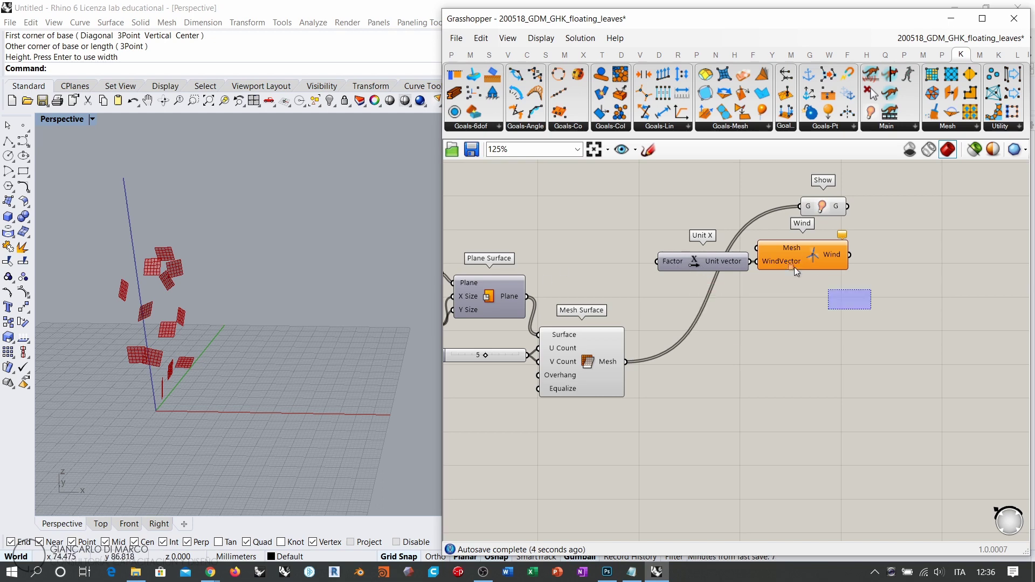
Make room before Show and Wind, then insert a Relay in the mesh wire to Show and connect it to the Mesh input of Wind
left_click_drag(794, 267, 846, 258)
left_click(808, 233)
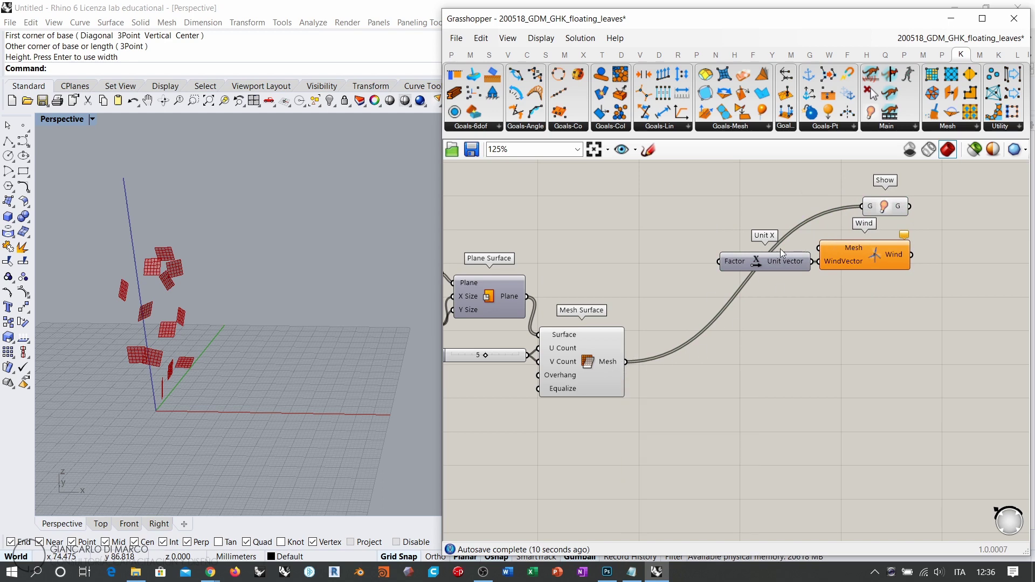
double_click(797, 227)
left_click_drag(744, 223, 693, 208)
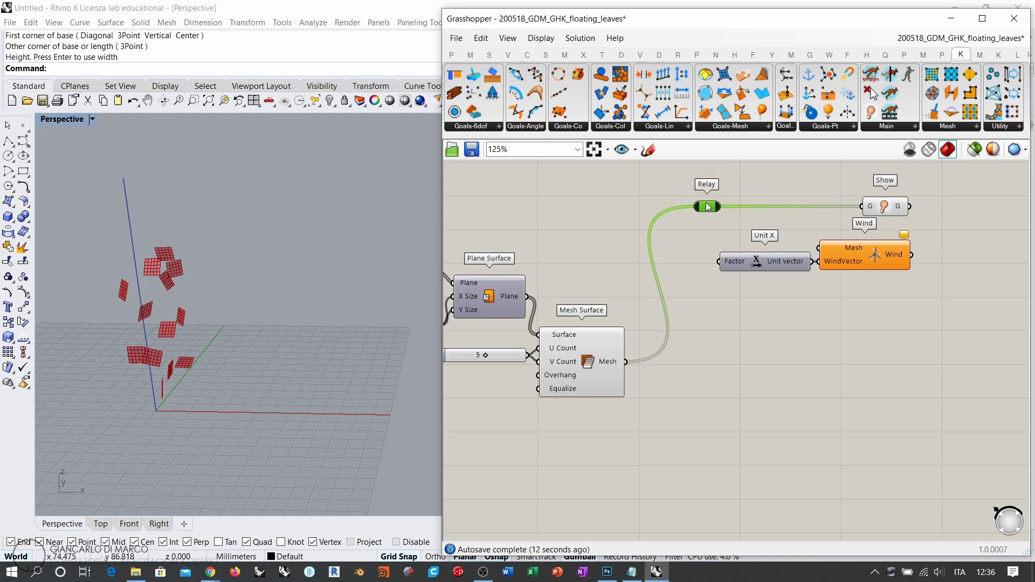
left_click_drag(770, 222, 818, 247)
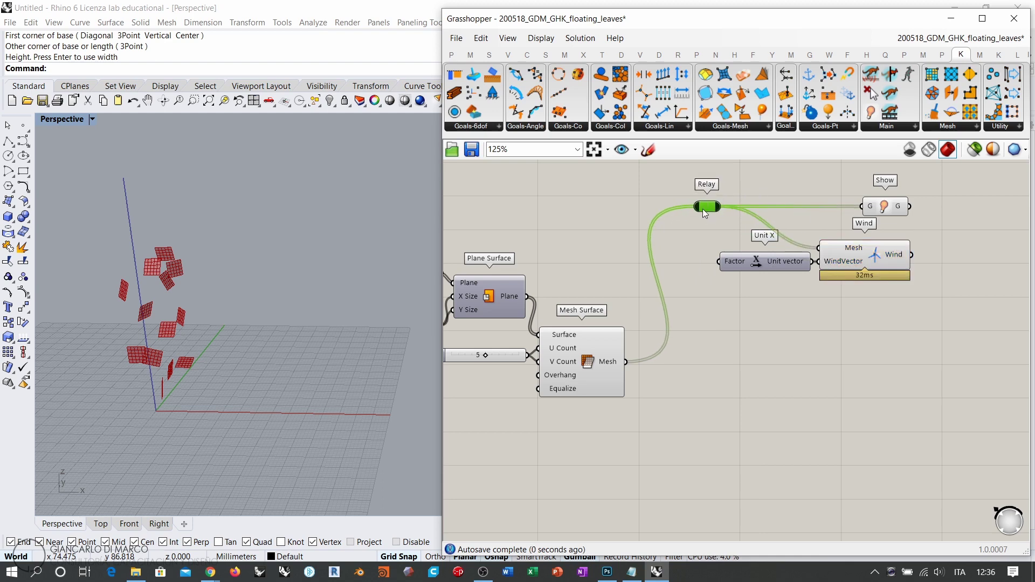
left_click_drag(713, 210, 775, 209)
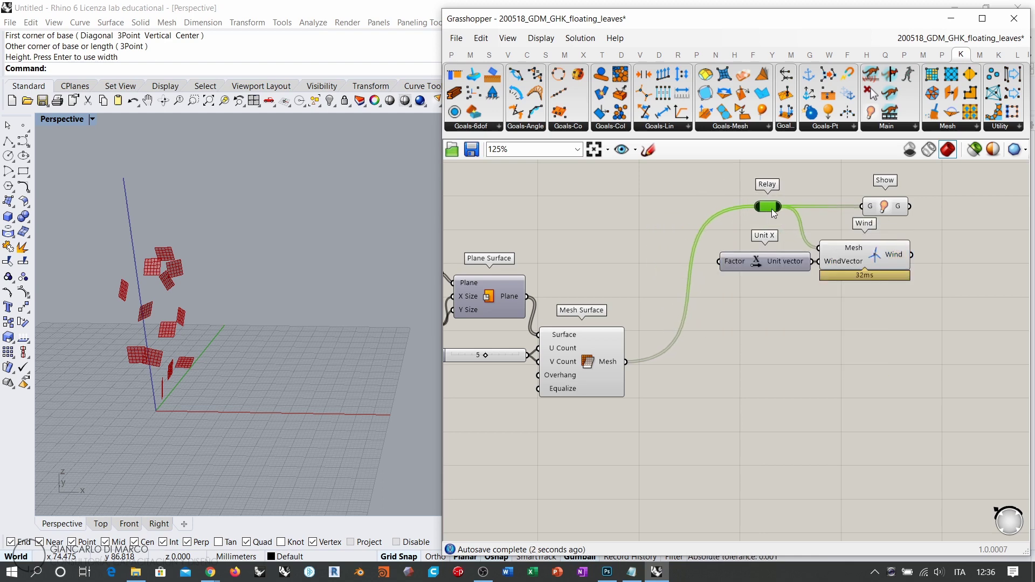
left_click(717, 196)
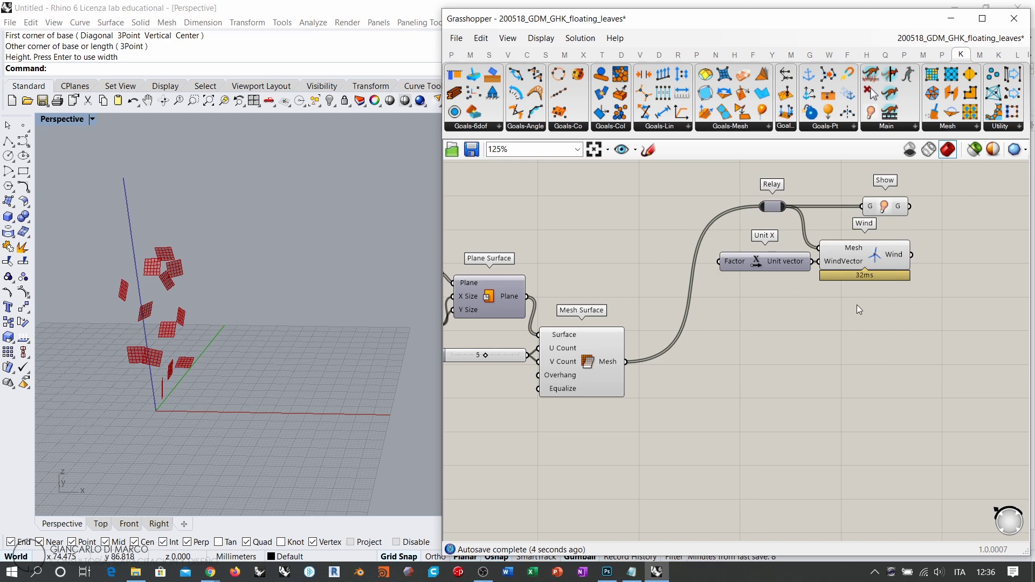
Move the Relay, Unit X, Show and Wind components together farther away from Mesh Surface
right_click_drag(885, 244, 732, 232)
left_click_drag(791, 282, 560, 167)
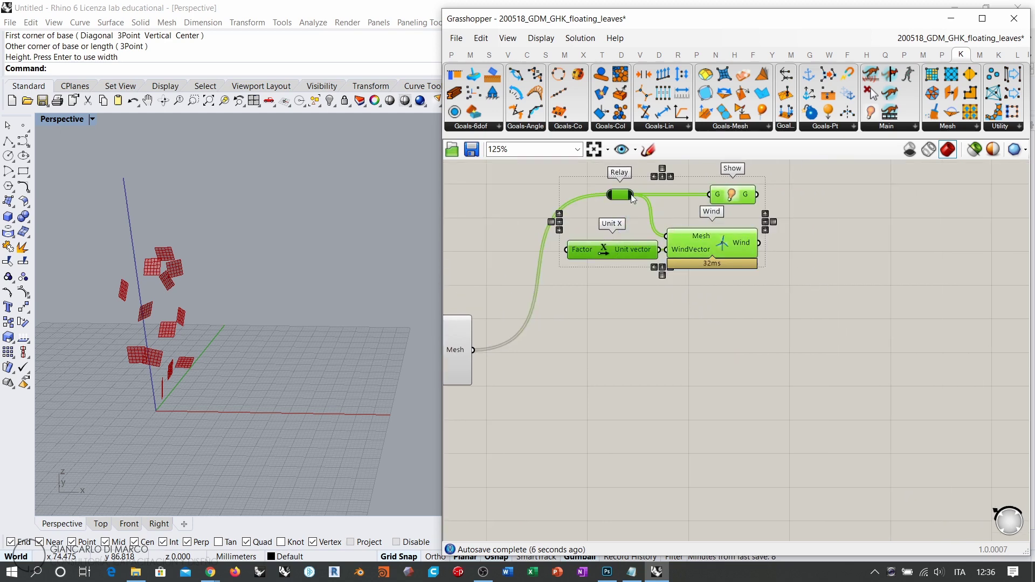
left_click_drag(726, 244, 839, 243)
left_click(843, 301)
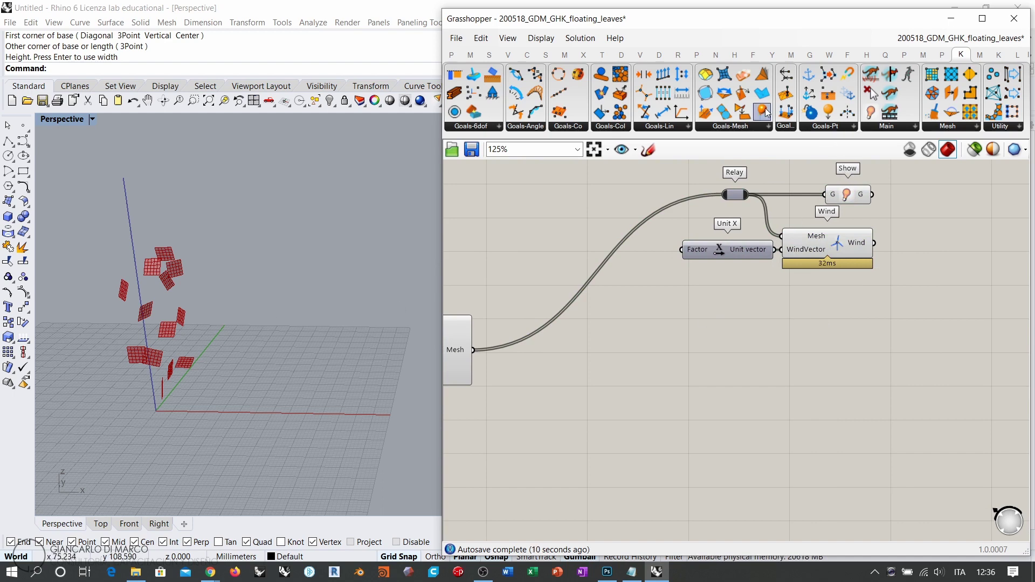
Add a Pressure goal below Wind and feed its M input from a second Relay inserted in the mesh wire
left_click_drag(844, 351, 838, 316)
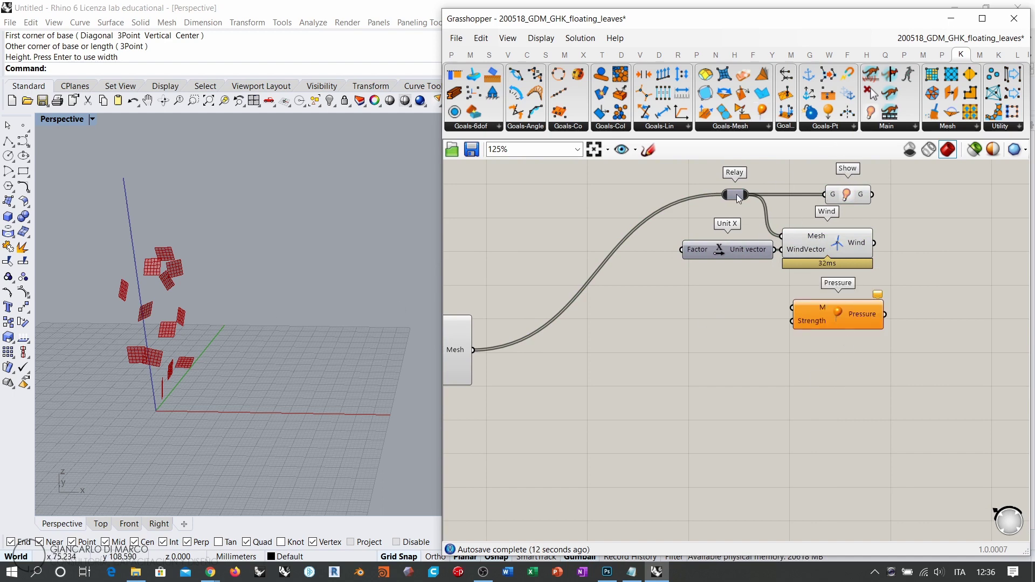
double_click(565, 312)
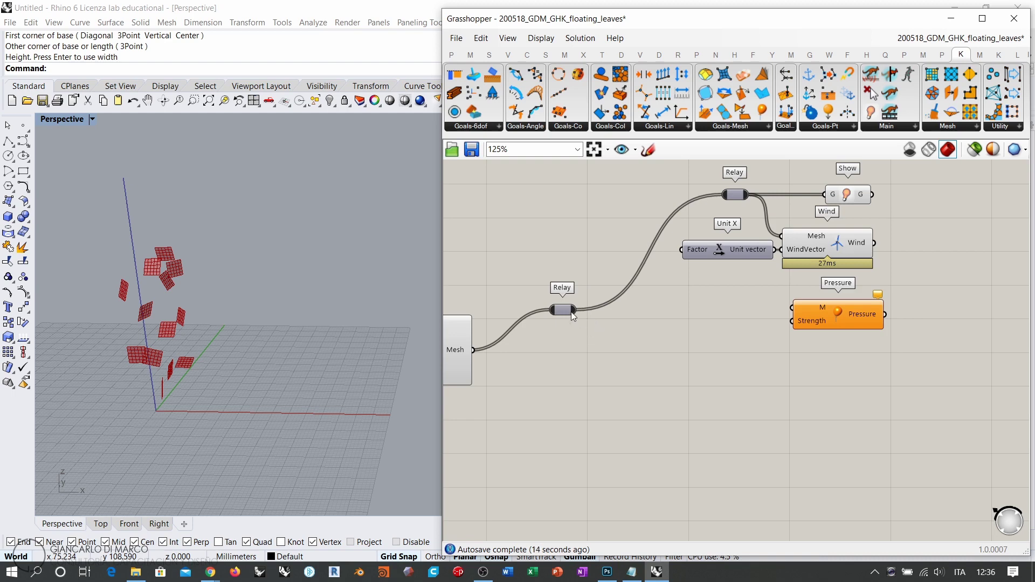
left_click_drag(574, 312, 792, 308)
left_click_drag(561, 311, 608, 307)
left_click(710, 360)
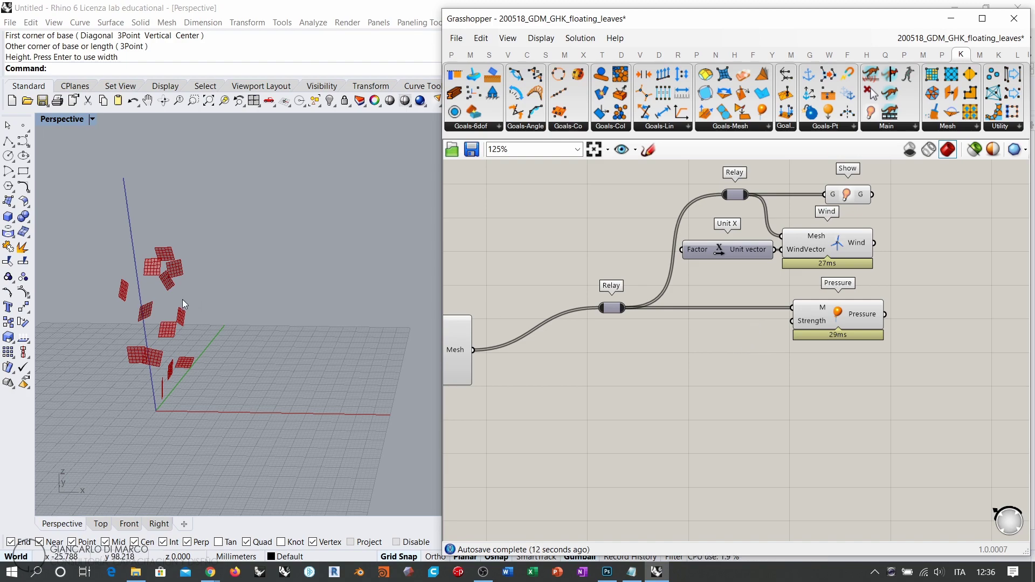
Place a Random component near the Strength input of Pressure
right_click_drag(182, 299, 136, 291)
scroll(136, 291, "up", 4)
right_click_drag(232, 318, 234, 266)
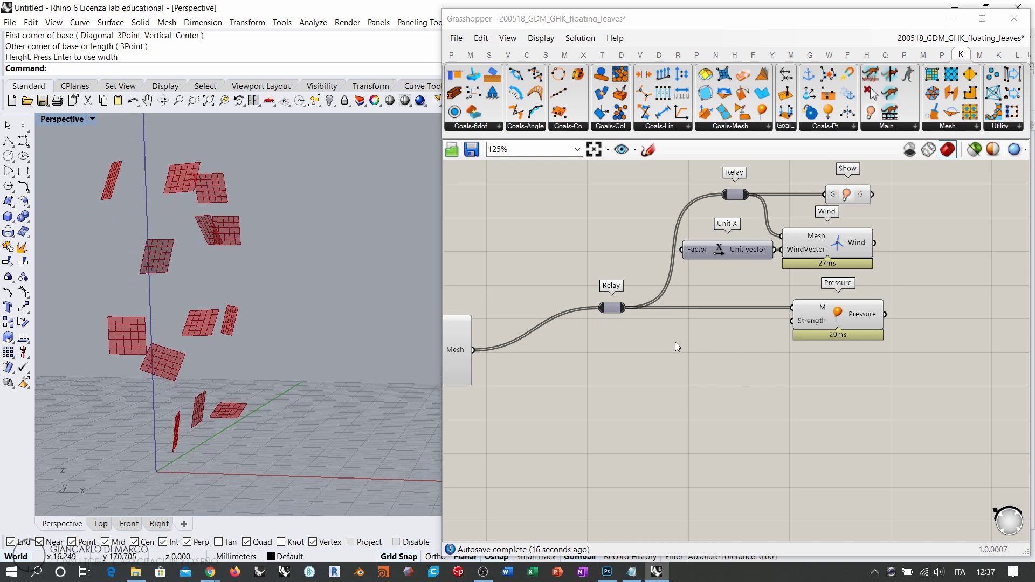
double_click(680, 356)
type("rand")
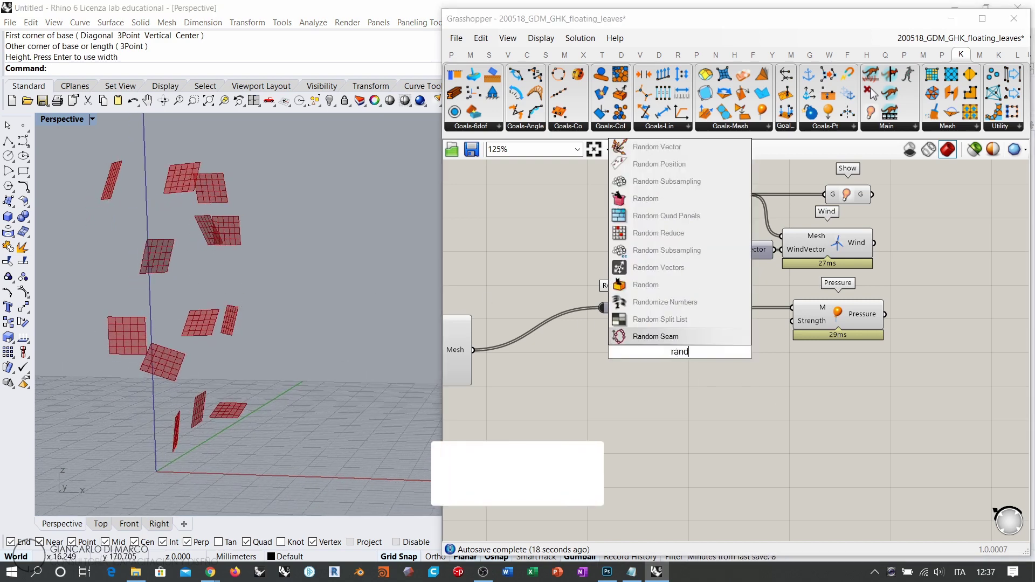
left_click(642, 200)
left_click_drag(688, 364, 707, 364)
Connect the Populate 3D count slider to the Number input of Random and position Random beside Pressure
right_click_drag(662, 384, 869, 347)
right_click_drag(549, 338, 661, 319)
scroll(623, 324, "down", 1)
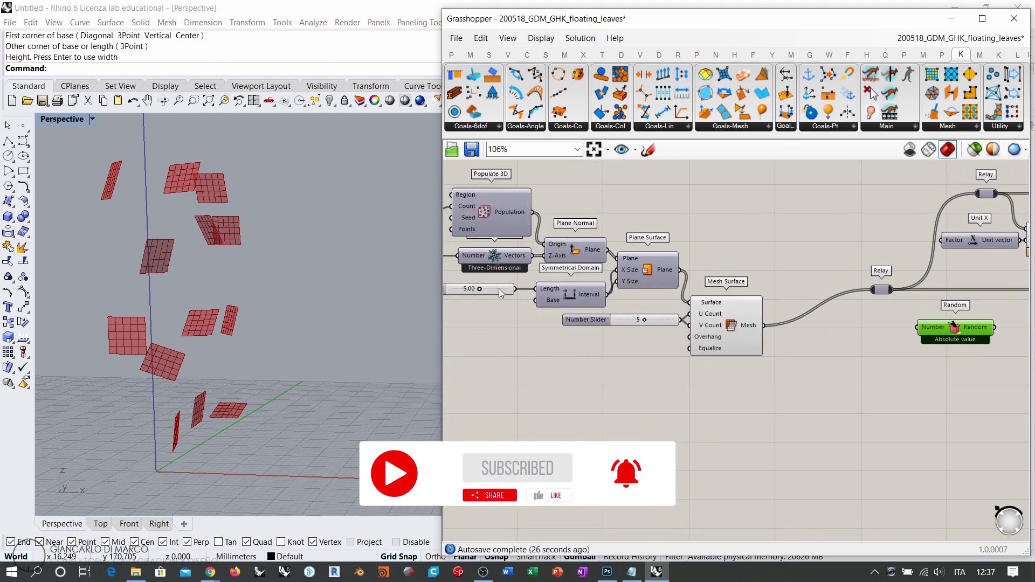
right_click_drag(502, 294, 551, 299)
scroll(551, 301, "down", 2)
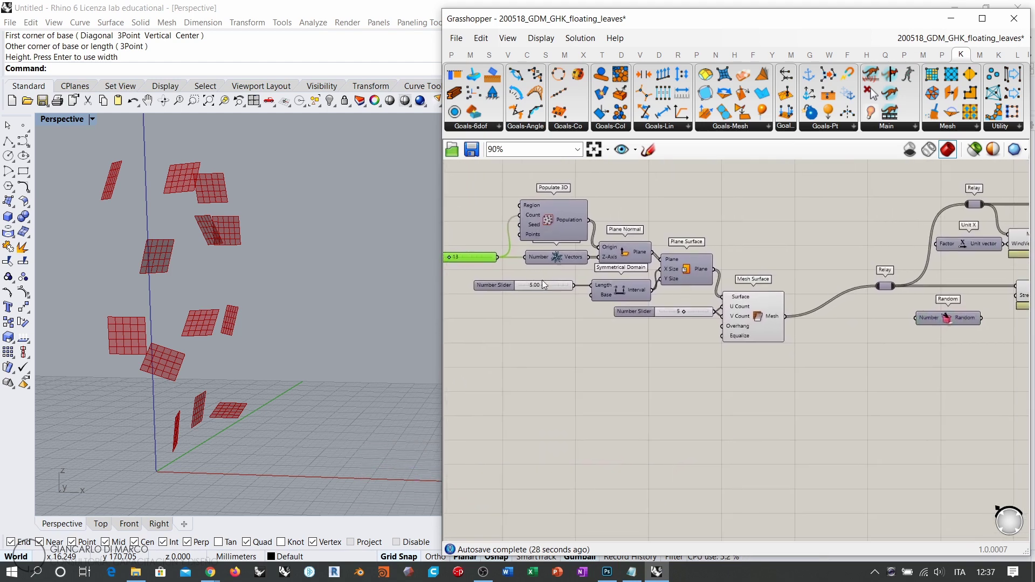
left_click_drag(497, 257, 908, 318)
right_click_drag(932, 358, 664, 376)
scroll(722, 338, "up", 5)
left_click_drag(632, 343, 653, 335)
left_click(774, 357)
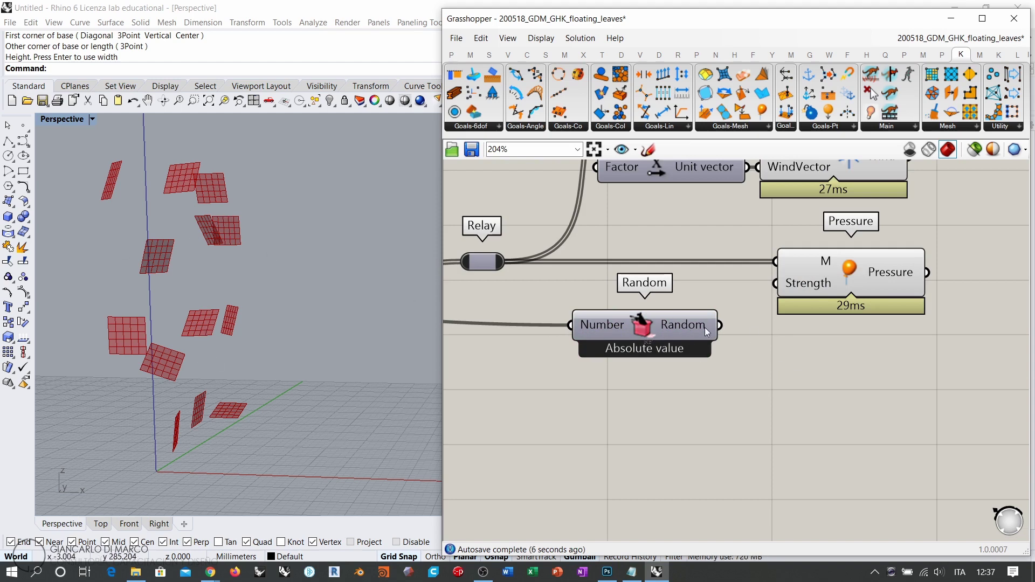
Connect Random to the Strength input of Pressure and switch Random from absolute to bipolar values
left_click_drag(721, 324, 776, 284)
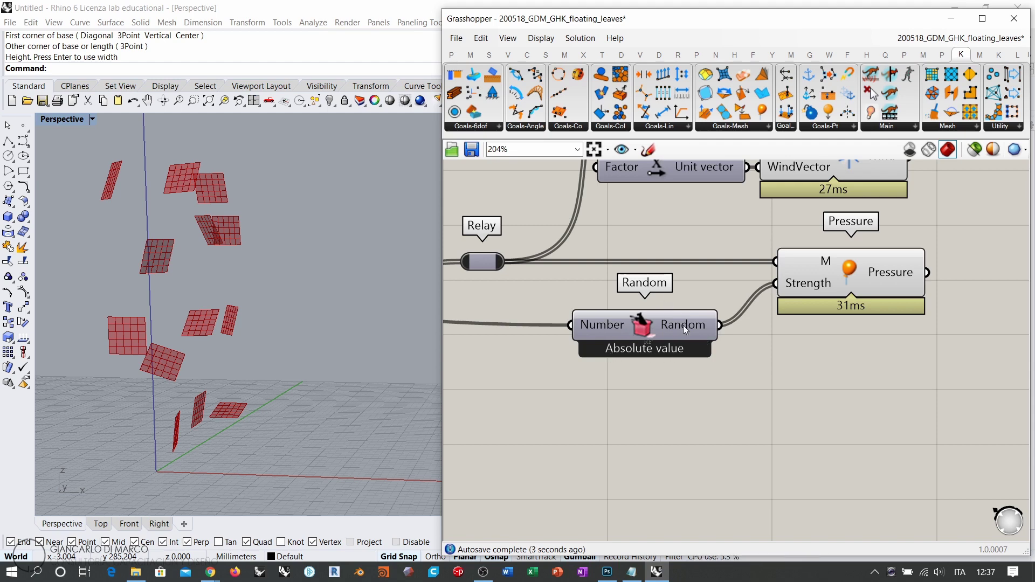
mouse_move(685, 325)
right_click(633, 325)
left_click(668, 381)
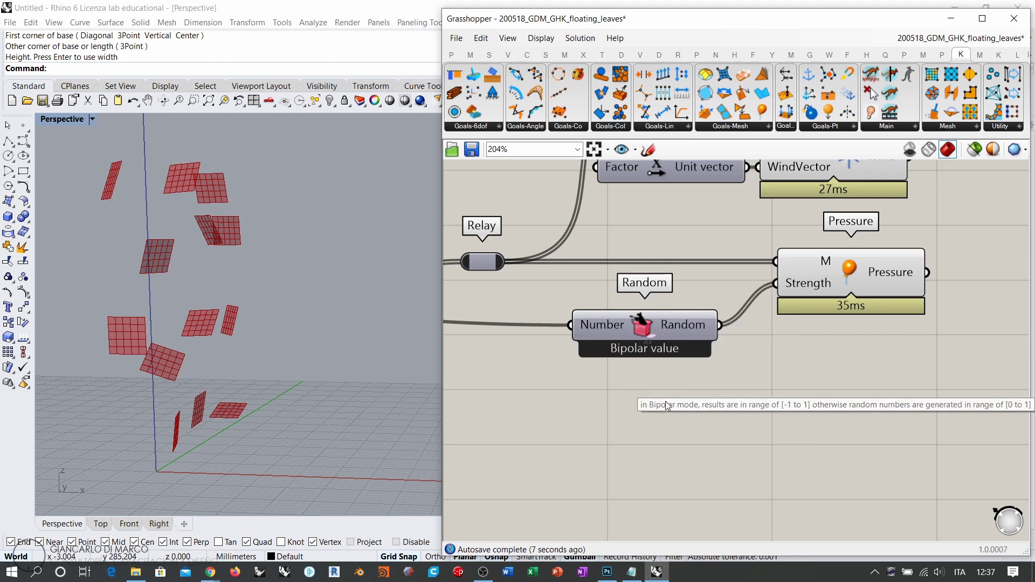
mouse_move(687, 325)
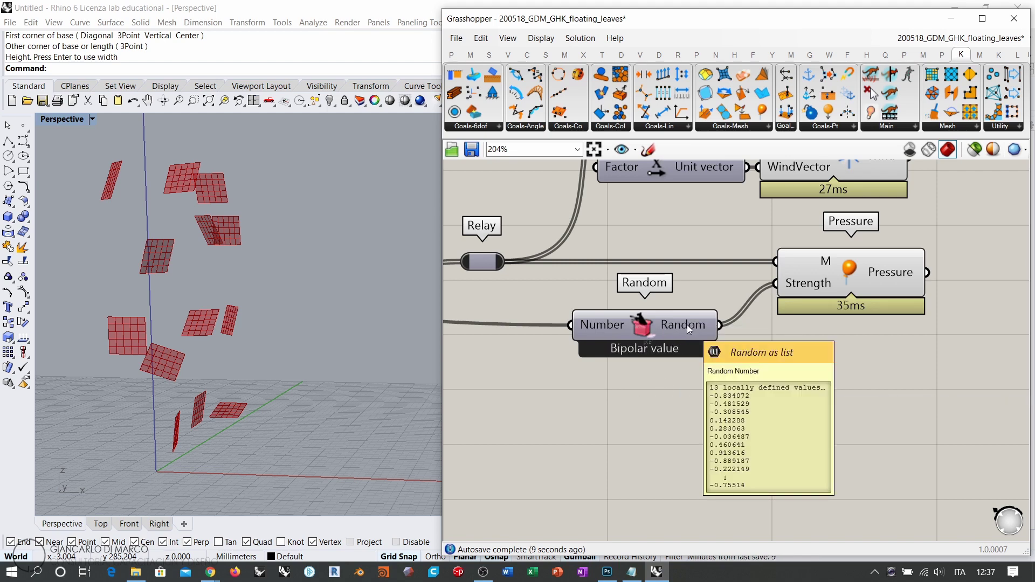
Move Random up beside Pressure's Strength input and align the Show, Wind and Pressure goals along their right edges
left_click_drag(671, 326, 700, 291)
scroll(768, 316, "down", 5)
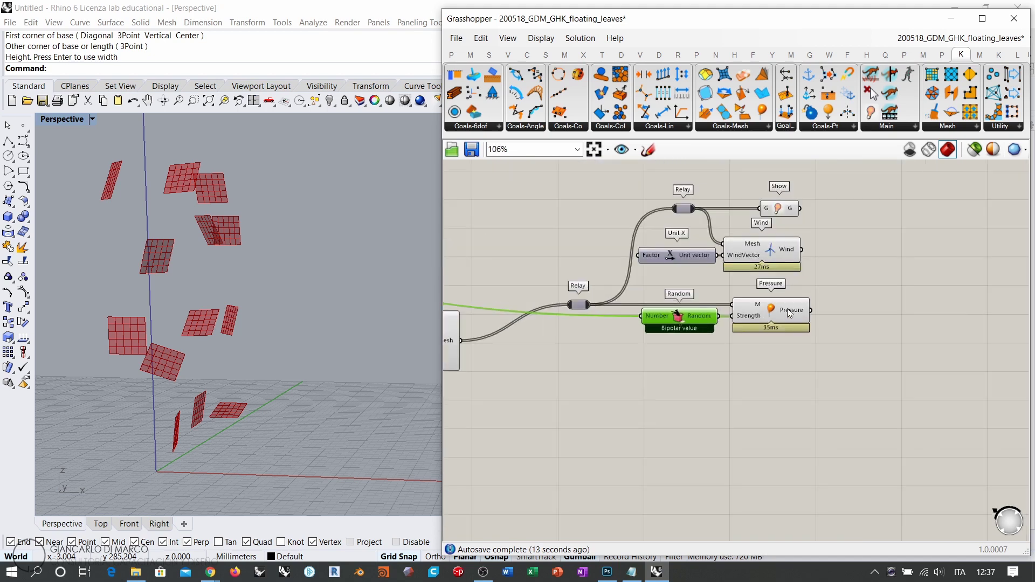
left_click_drag(826, 339, 768, 187)
left_click(775, 195)
left_click(874, 268)
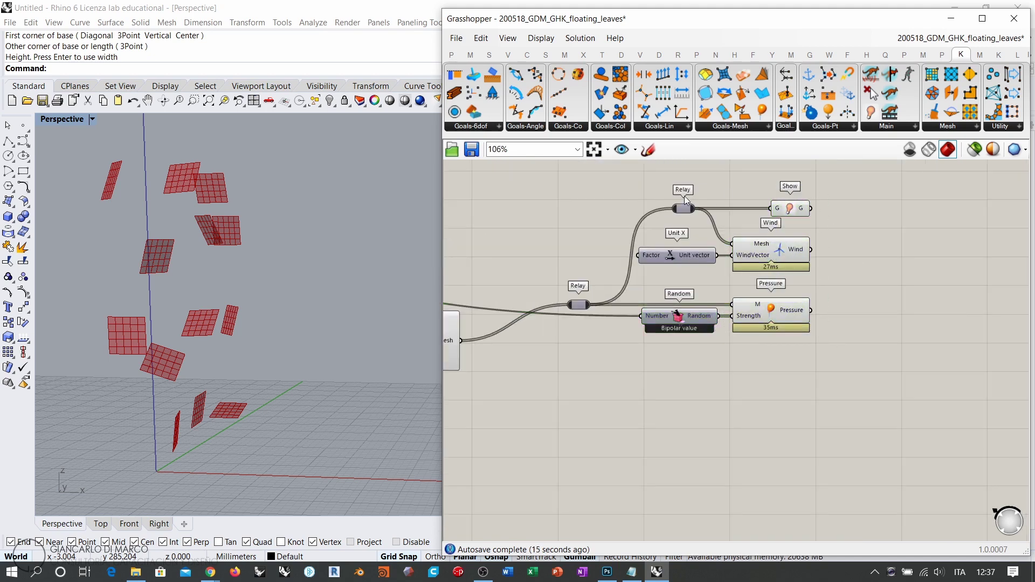
left_click_drag(684, 195, 672, 317)
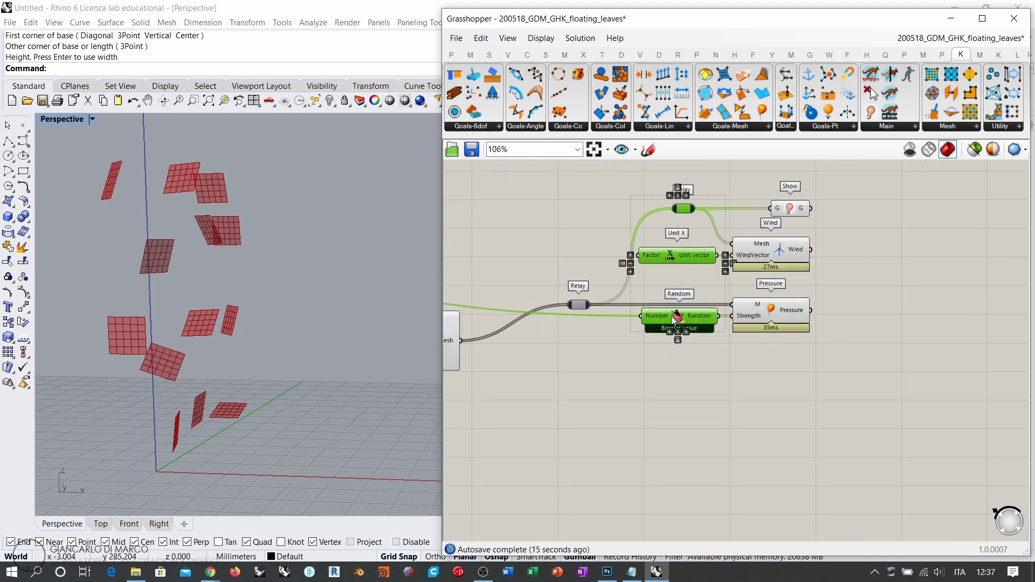
left_click(881, 348)
right_click_drag(767, 308, 816, 309)
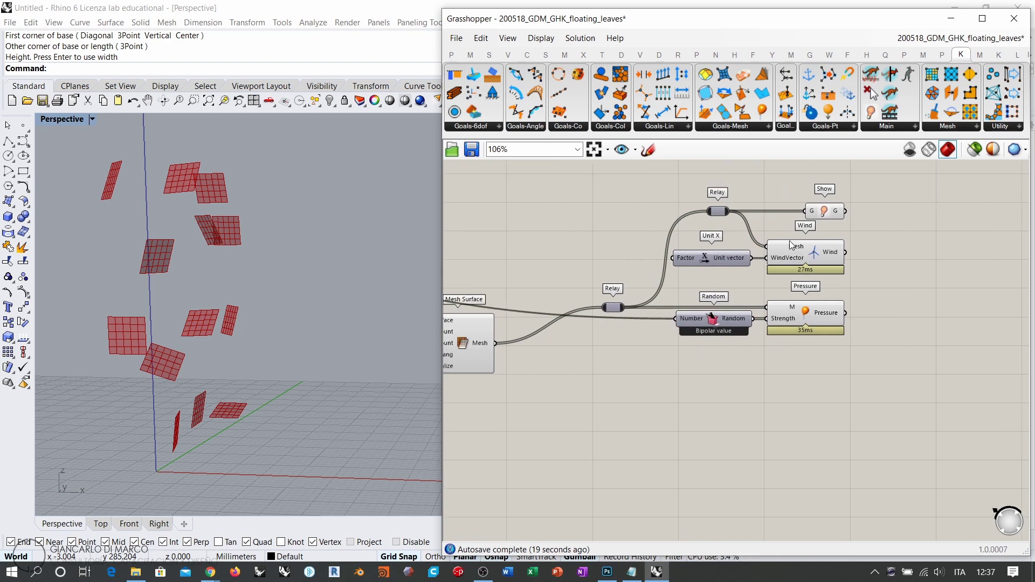
Add an EdgeLengths goal below Pressure
scroll(852, 305, "up", 2)
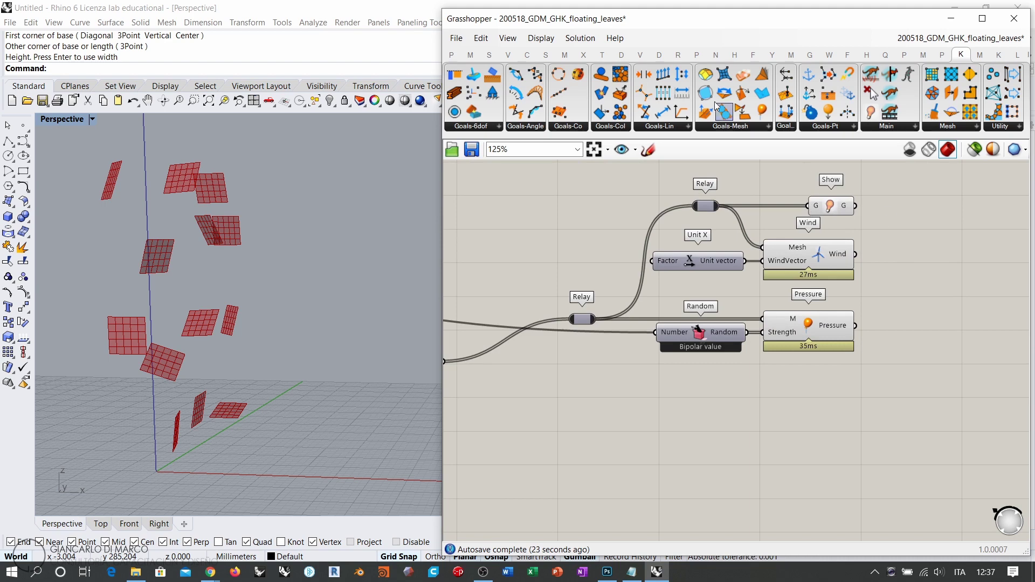
left_click(724, 75)
left_click(829, 410)
left_click_drag(816, 406, 817, 397)
right_click_drag(724, 395, 771, 376)
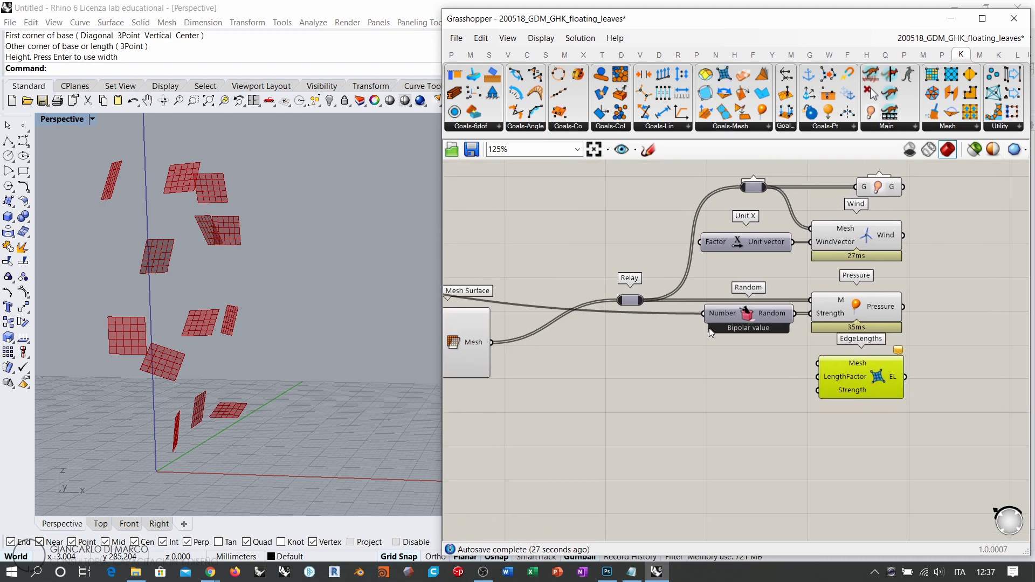
Set the wire display of Random's Number input to Hidden
right_click(718, 313)
mouse_move(802, 337)
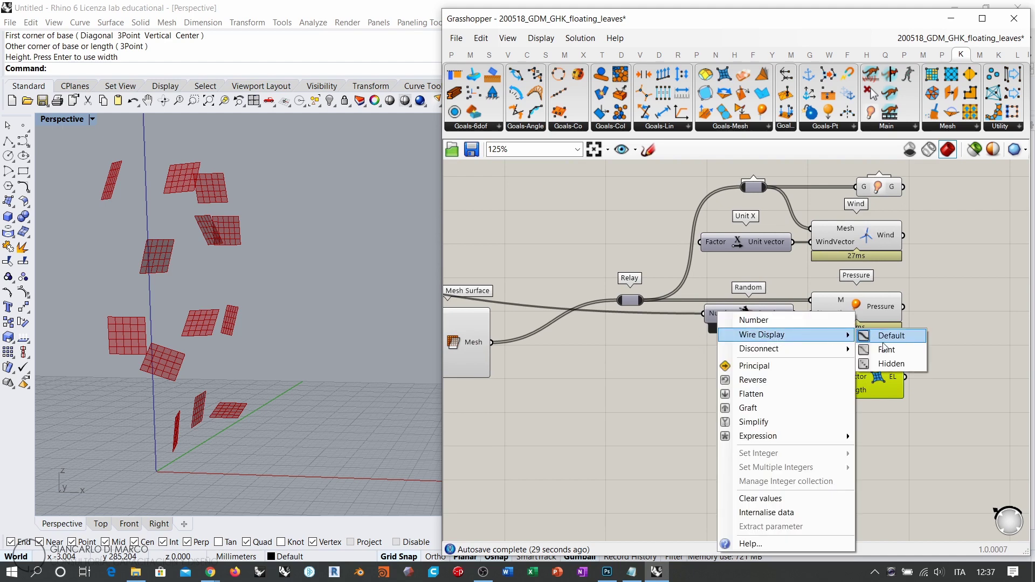
left_click(887, 363)
left_click(757, 374)
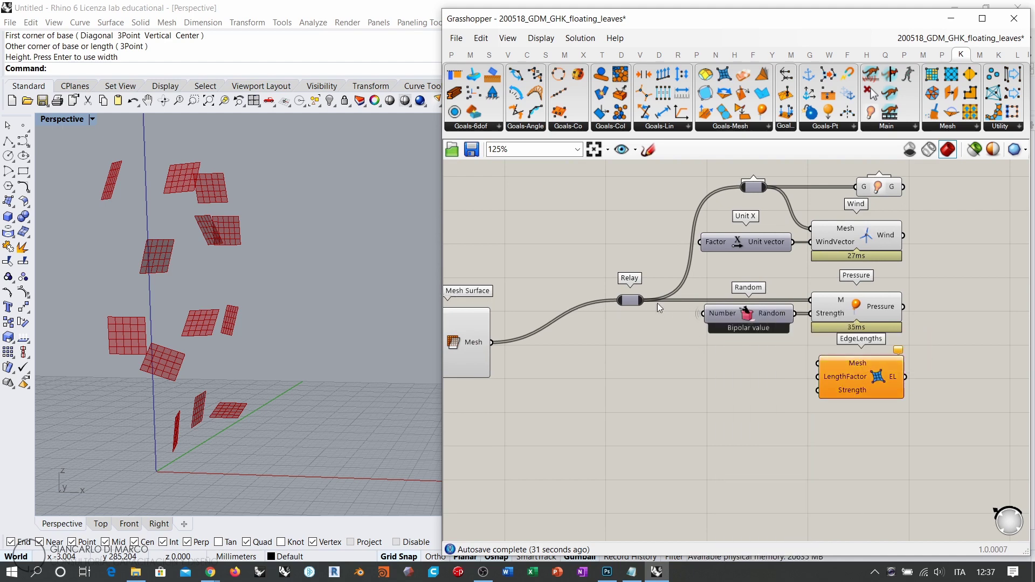
Connect the Relay carrying the mesh to the Mesh input of EdgeLengths
left_click_drag(643, 301, 818, 366)
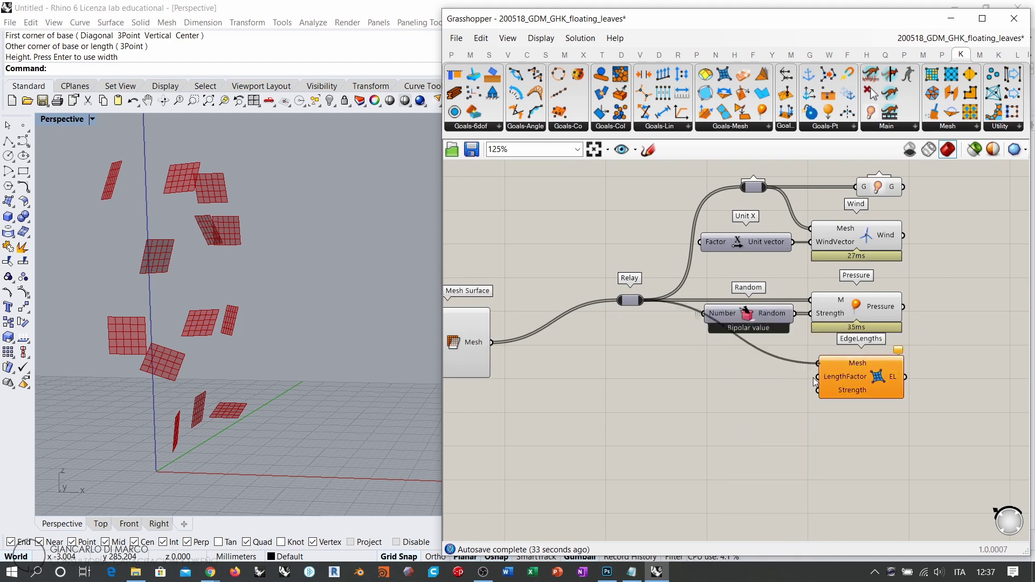
left_click(856, 377)
left_click(788, 380)
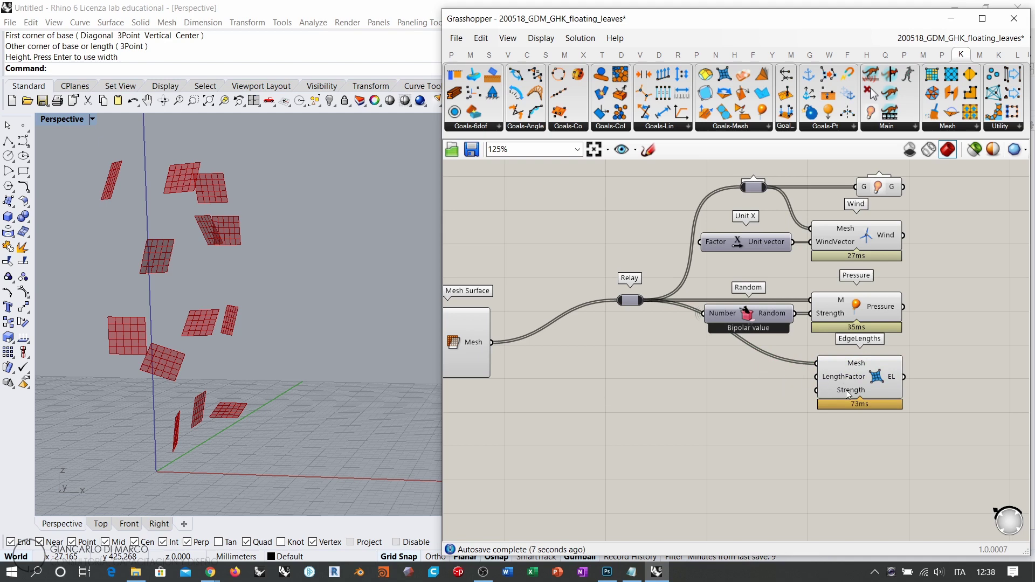
Create a 5.00 number slider and connect it to the Strength input of EdgeLengths
mouse_move(847, 393)
double_click(736, 391)
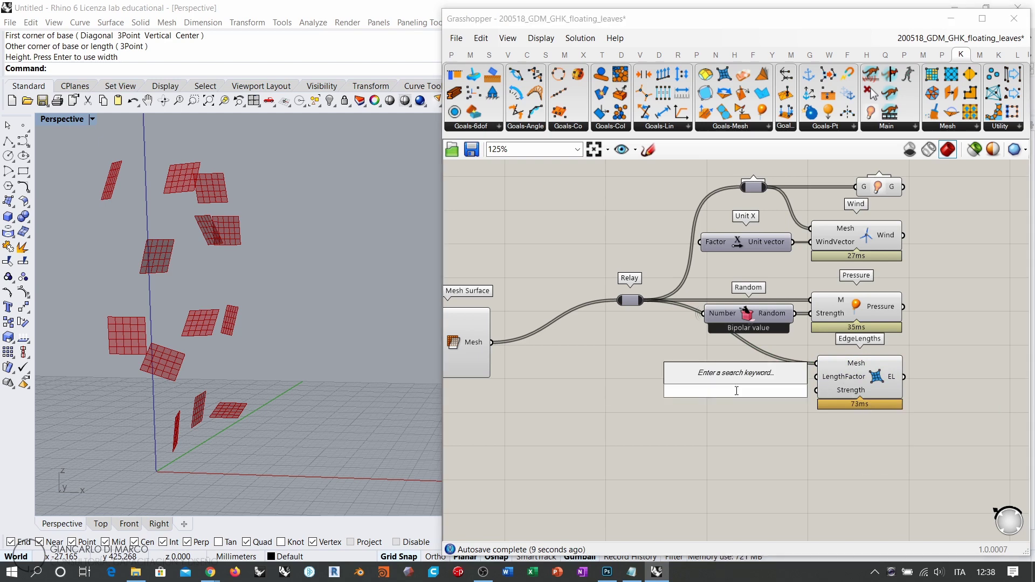
type("5.00")
key("Return")
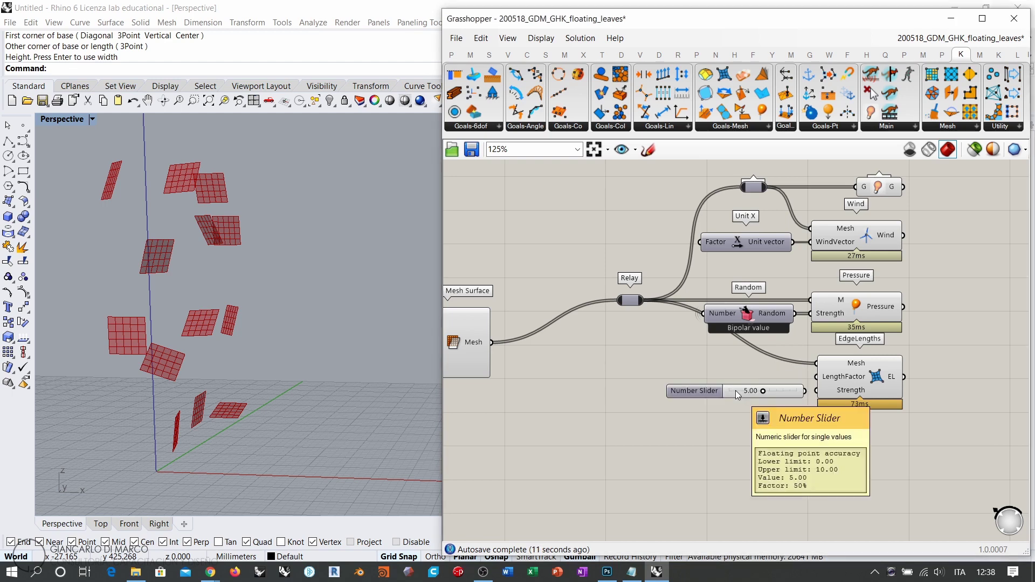
left_click_drag(805, 392, 817, 391)
left_click_drag(783, 394, 770, 392)
left_click(775, 402)
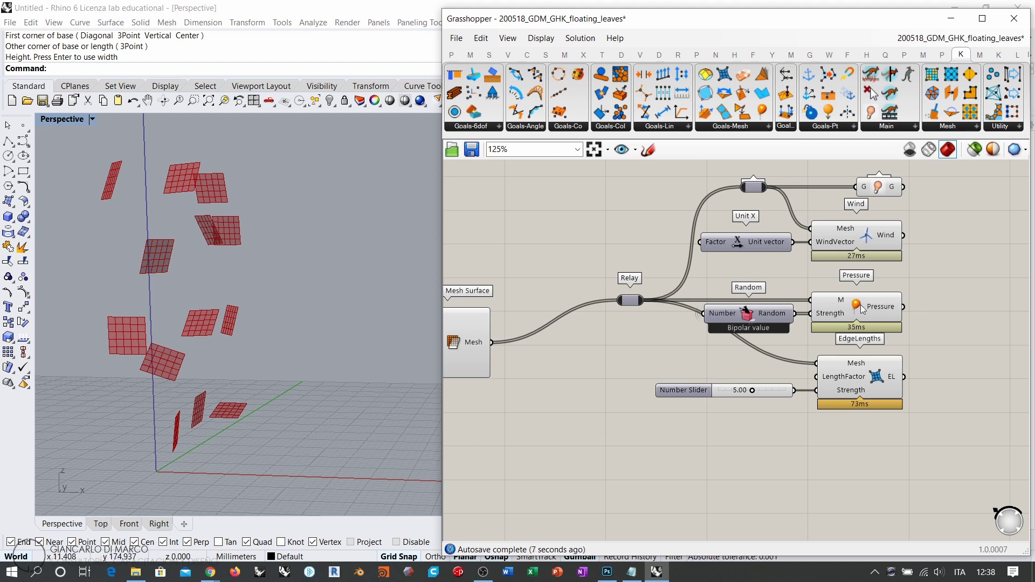
Add a Floor goal below EdgeLengths and feed its Strength input from a new number slider set to 100
scroll(747, 313, "down", 1)
right_click_drag(904, 318, 884, 308)
right_click_drag(241, 374, 204, 351)
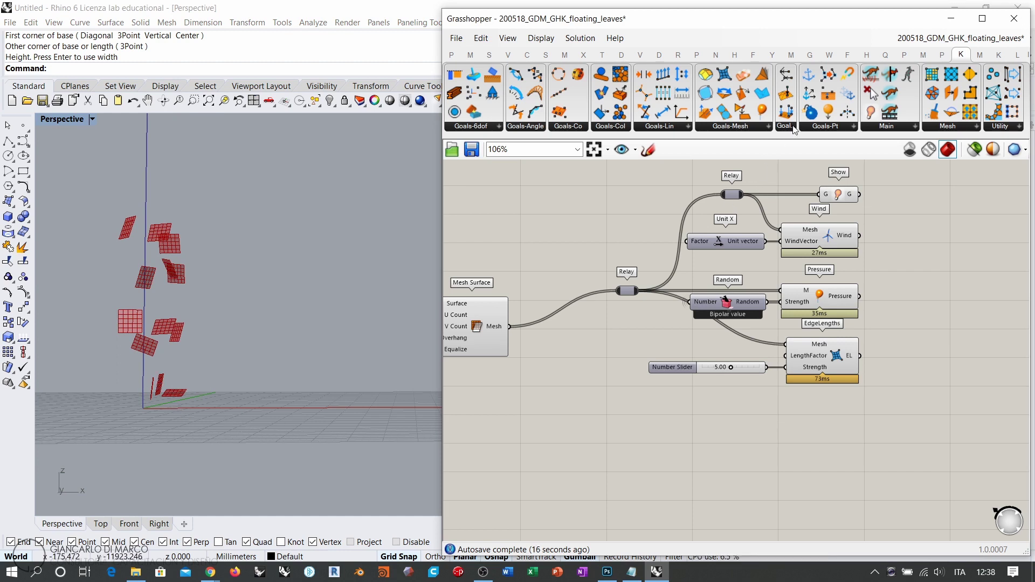
left_click(829, 94)
left_click(829, 413)
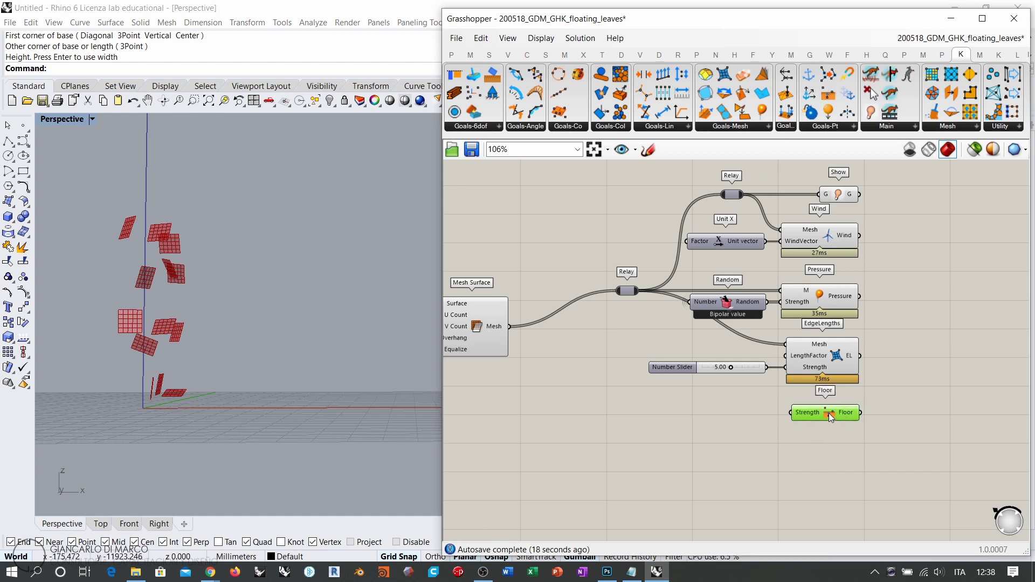
double_click(733, 429)
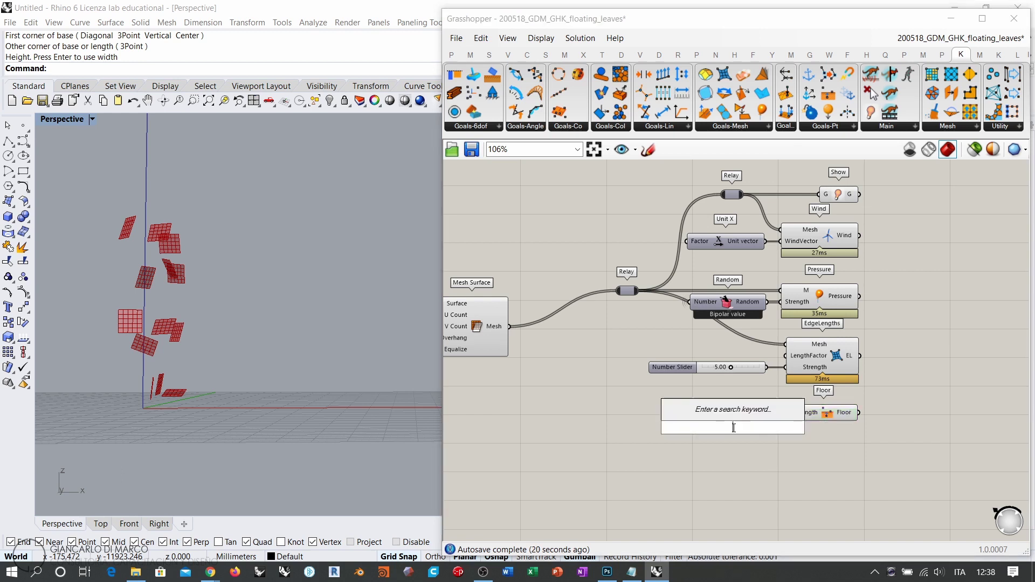
type("100")
key("Return")
mouse_move(732, 428)
left_mouse_down()
mouse_move(726, 418)
mouse_move(771, 415)
mouse_move(729, 412)
left_mouse_up()
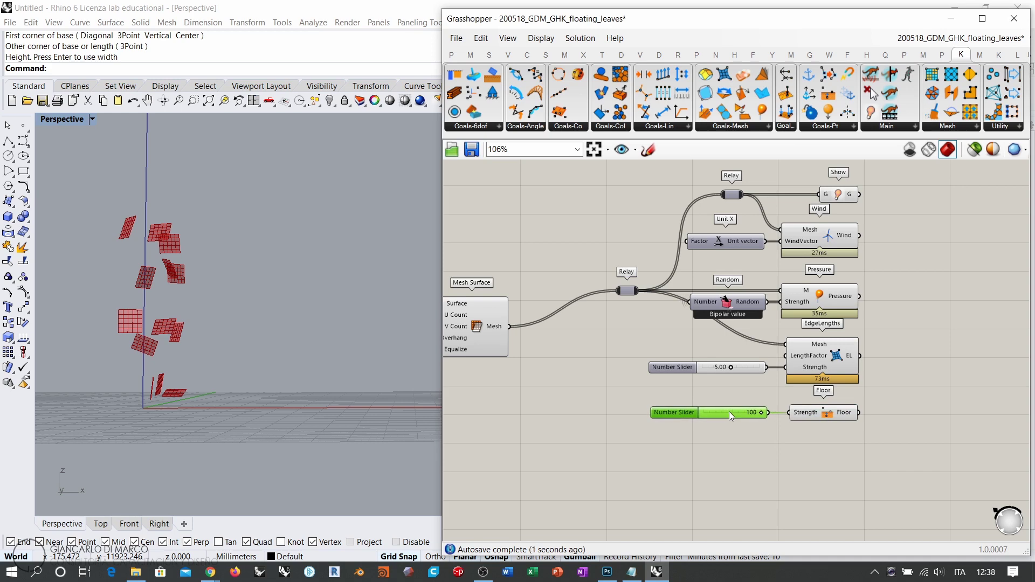
Align the upper Relay, Unit X, Random and the two Strength sliders along their right edges
left_click_drag(767, 446, 686, 191)
left_click(775, 303)
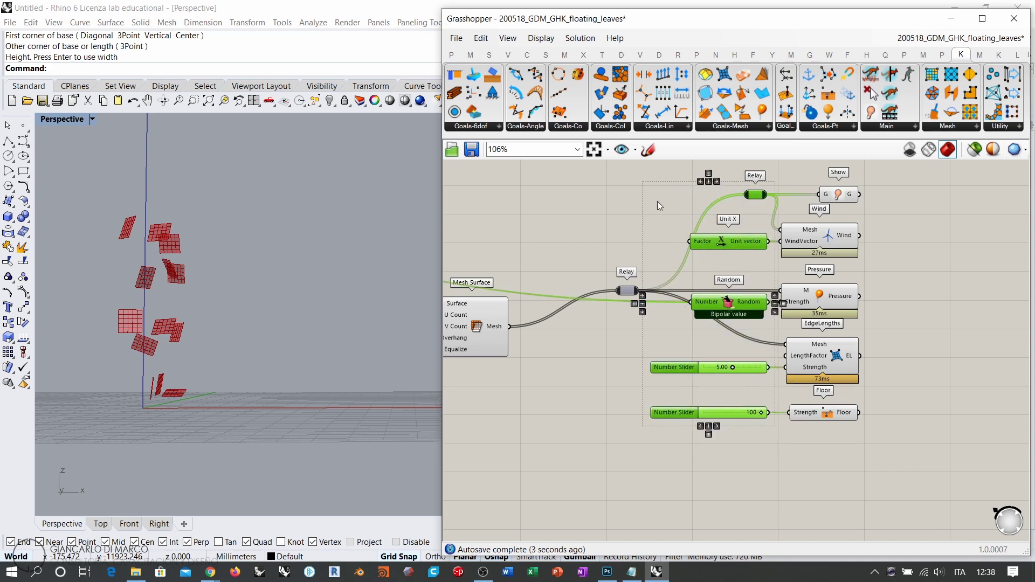
left_click(658, 202)
Align the Show, Wind, Pressure, EdgeLengths and Floor goals along their right edges
right_click_drag(851, 407, 761, 434)
scroll(757, 433, "up", 3)
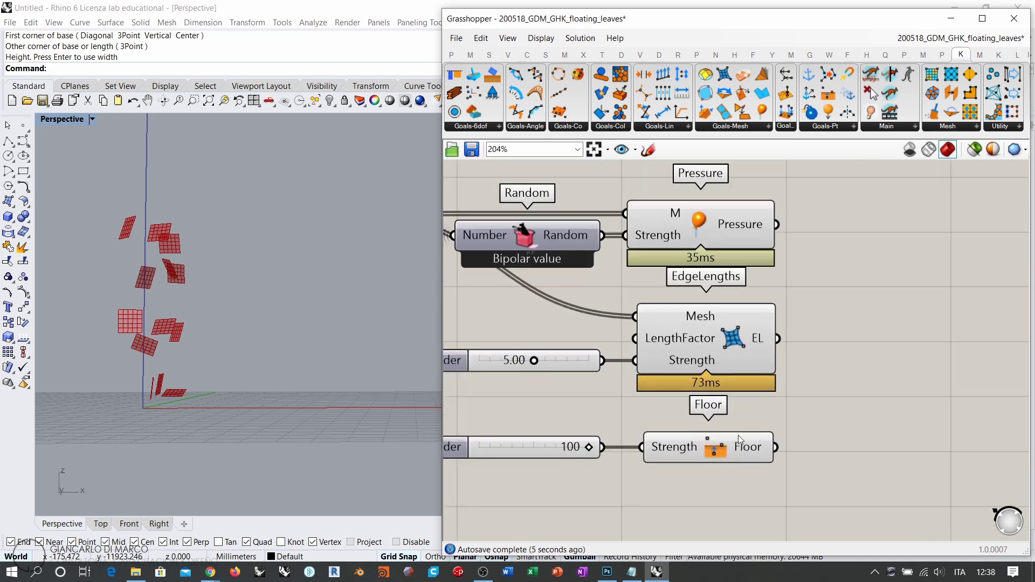
scroll(717, 461, "down", 3)
left_click_drag(759, 487, 692, 220)
left_click(709, 218)
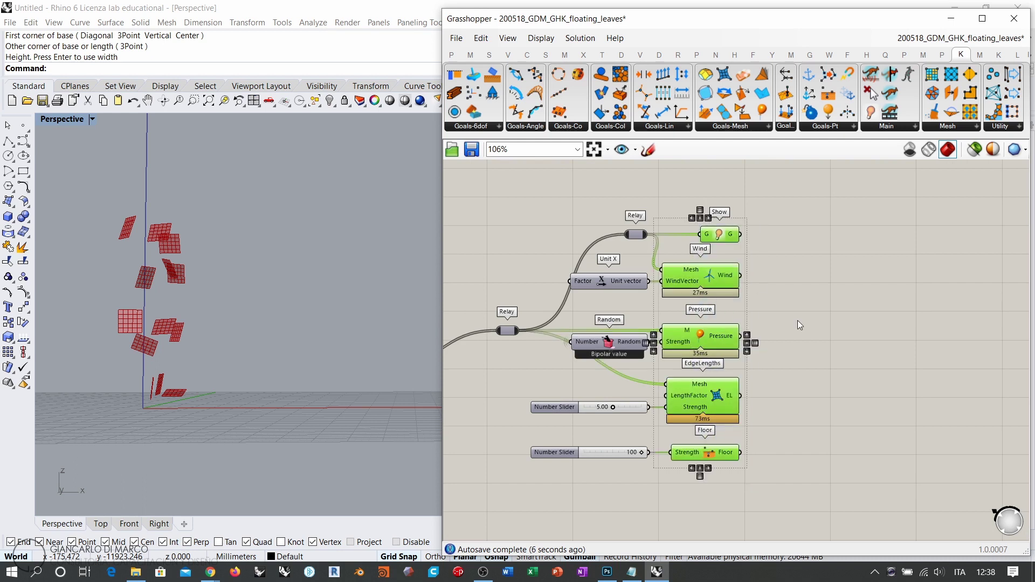
left_click(799, 323)
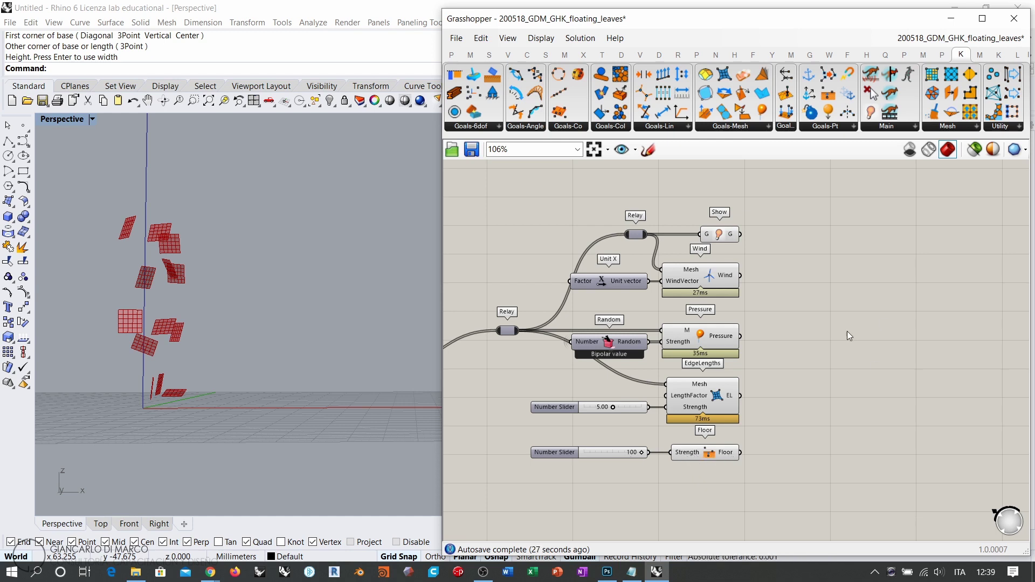
Add an Entwine component beside the goals and connect the Show output to its Branch {0;0} input
scroll(849, 337, "up", 2)
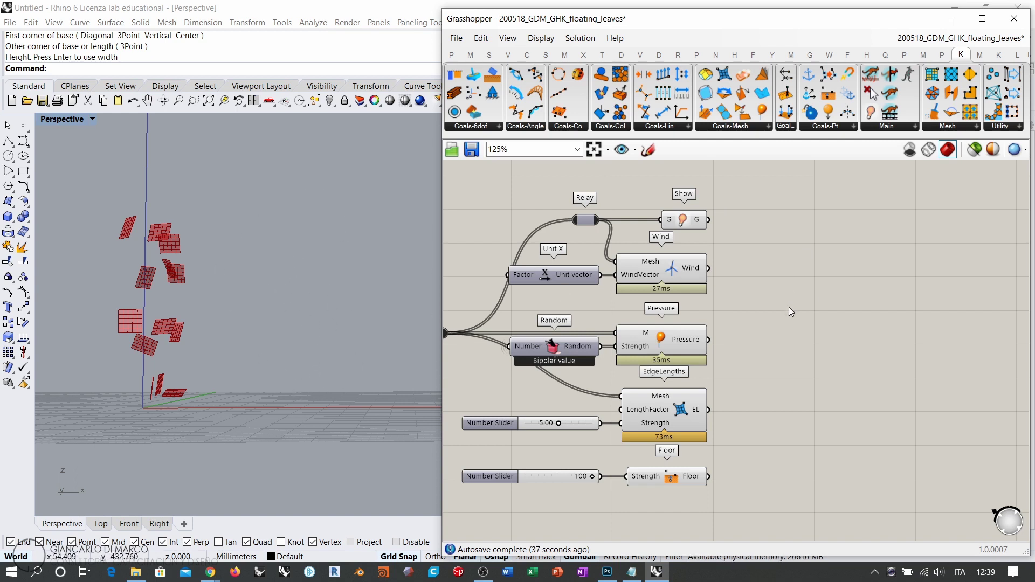
right_click_drag(769, 315, 703, 310)
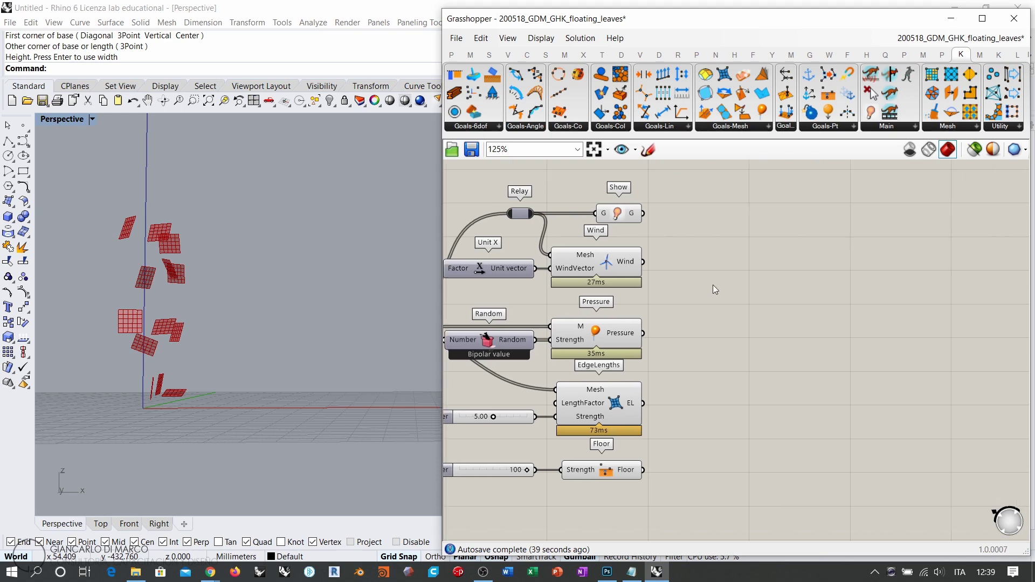
double_click(743, 286)
type("entw")
left_click(709, 270)
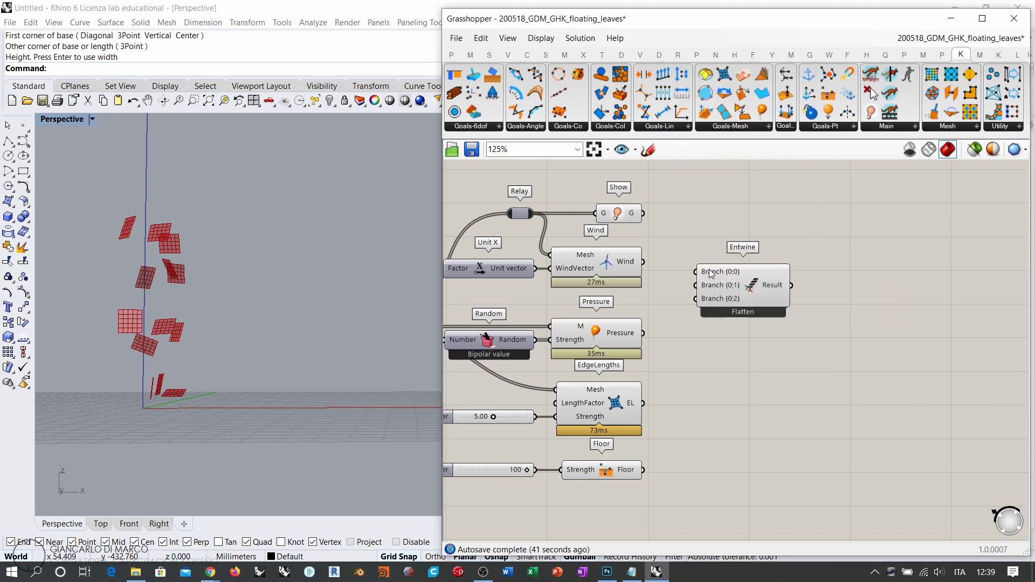
left_click_drag(671, 235, 696, 272)
scroll(684, 280, "up", 3)
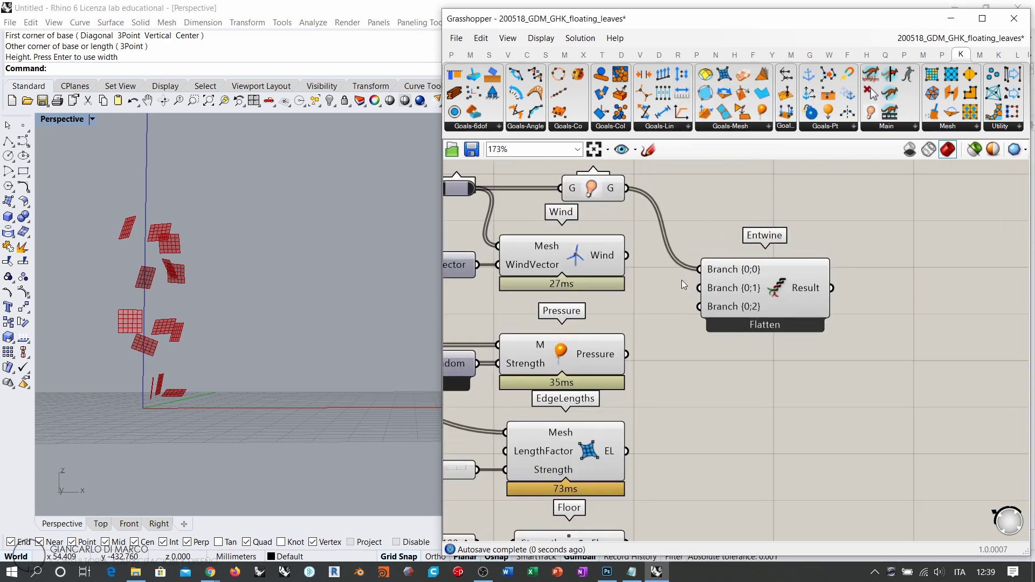
Connect the Wind, Pressure, EdgeLengths and Floor outputs together into the Branch {0;1} input of Entwine
left_click_drag(636, 222, 705, 261)
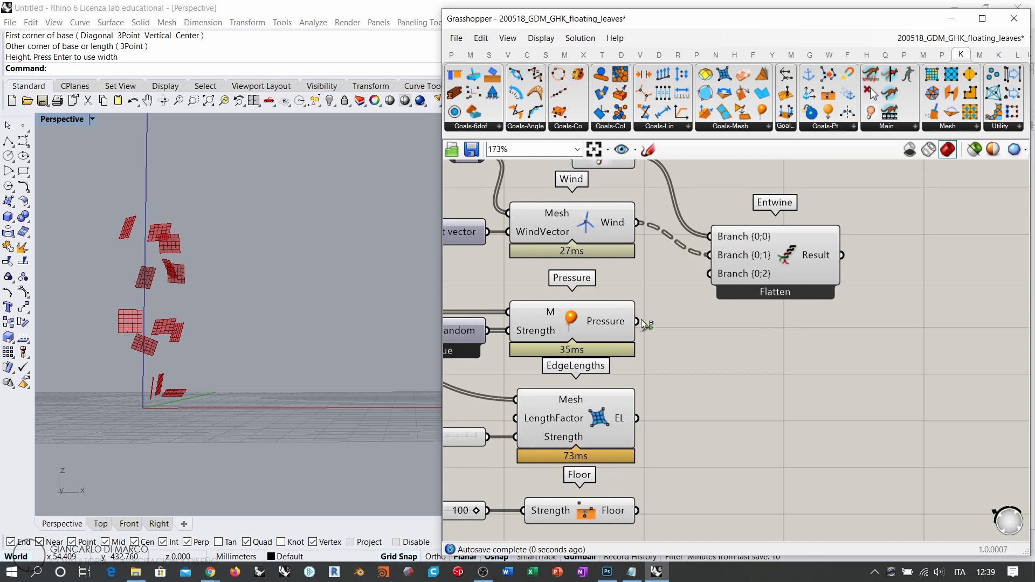
left_click_drag(638, 321, 709, 257, "shift")
left_click_drag(709, 257, 647, 412, "shift")
left_click_drag(637, 510, 708, 256, "shift")
Remove the unused Branch {0;2} input from Entwine and move the component level with the middle of the goals
right_click(749, 273)
scroll(760, 286, "up", 3)
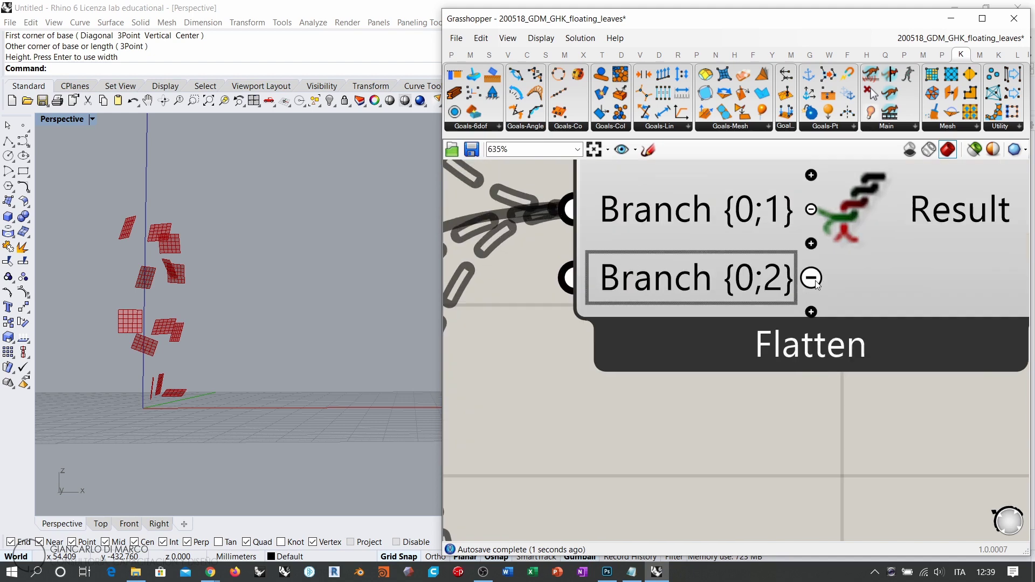
left_click(811, 276)
scroll(811, 276, "down", 3)
left_click_drag(731, 275, 718, 346)
mouse_move(700, 255)
right_mouse_down()
mouse_move(714, 261)
mouse_move(706, 251)
right_mouse_up()
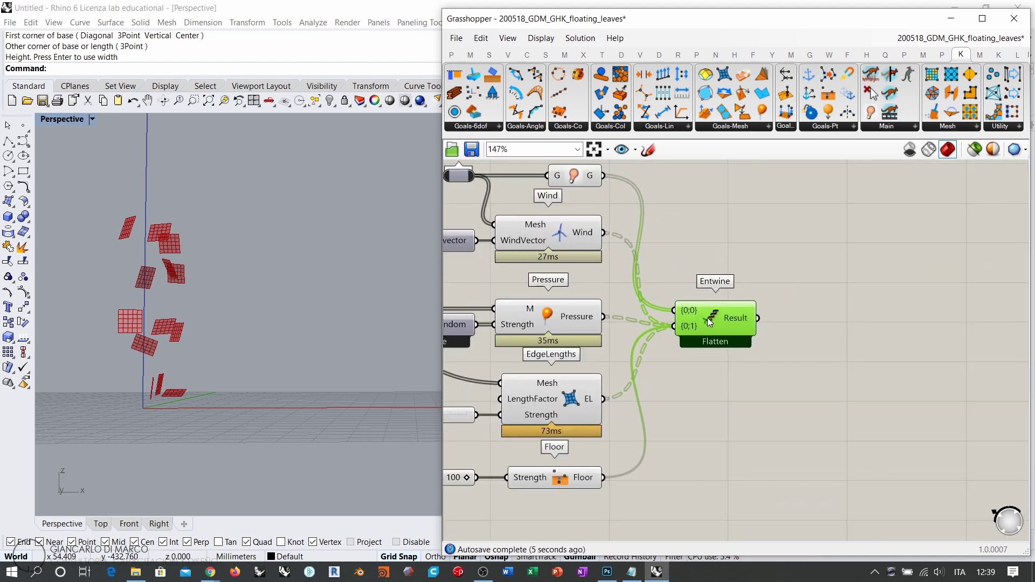
Move the goals, their sliders, the relays and Entwine together closer to Mesh Surface and group them
scroll(745, 279, "down", 2)
scroll(745, 279, "down", 4)
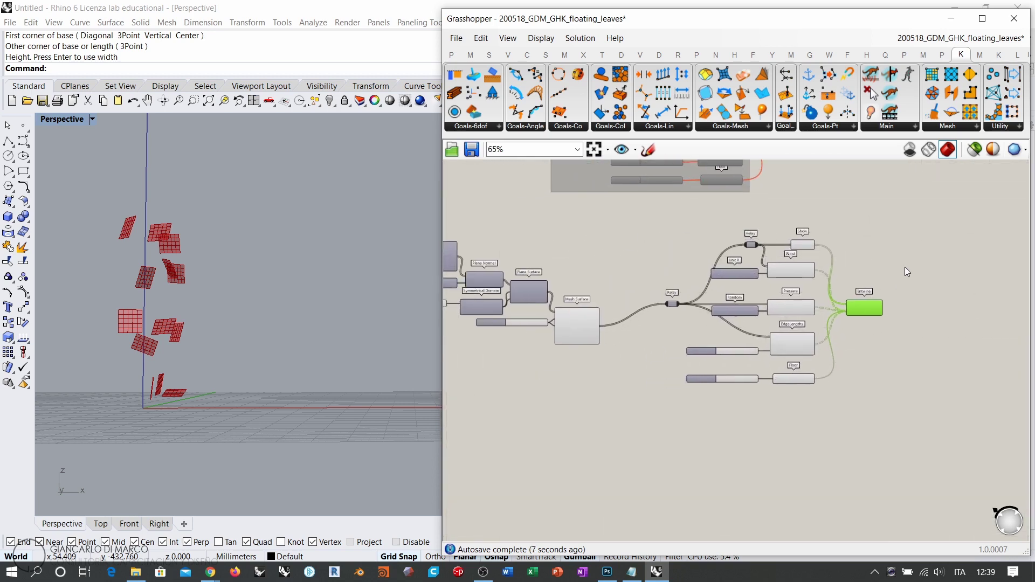
left_click_drag(908, 232, 666, 415)
left_click_drag(794, 307, 758, 342)
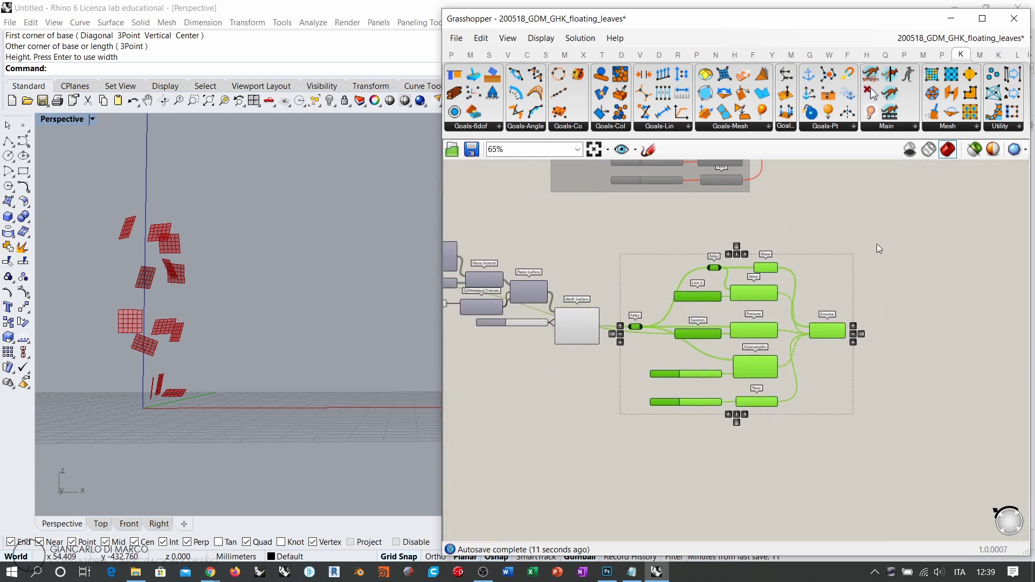
key("ctrl+g")
Group the geometry components up to Mesh Surface, including Populate 3D, Plane Normal and Plane Surface
right_click_drag(563, 268, 720, 273)
left_click_drag(720, 273, 612, 442)
right_click_drag(724, 368, 610, 373)
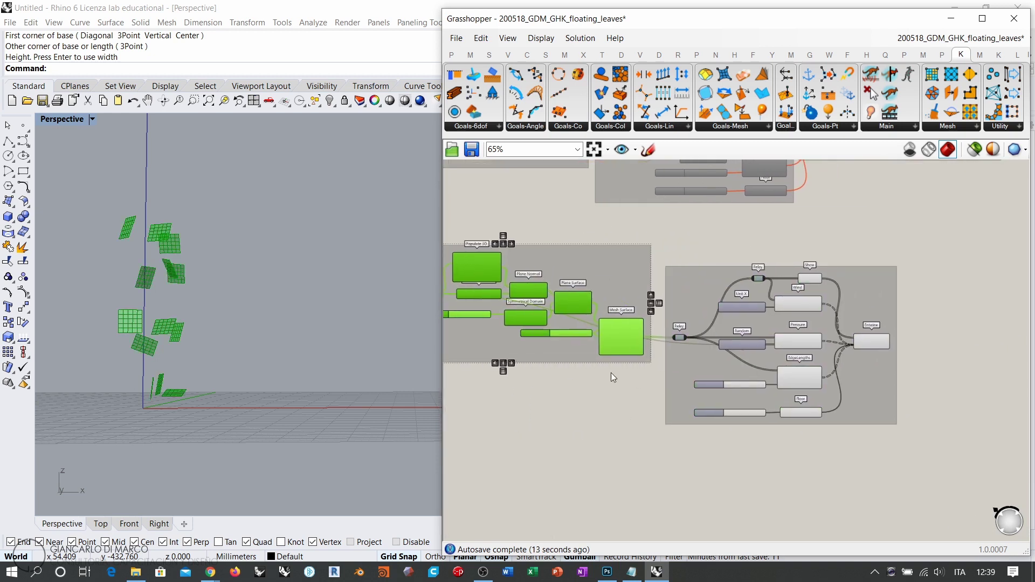
key("ctrl+g")
Turn off the preview of the Mesh Surface component
right_click_drag(723, 253, 503, 313)
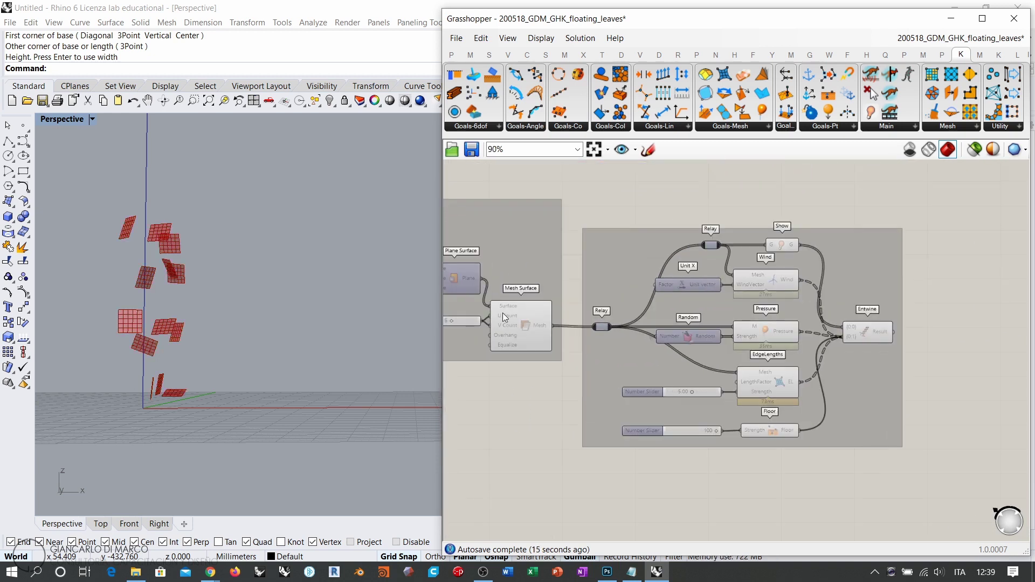
left_click(521, 328)
scroll(808, 264, "up", 3)
left_click_drag(808, 264, 708, 319)
key("ctrl+z")
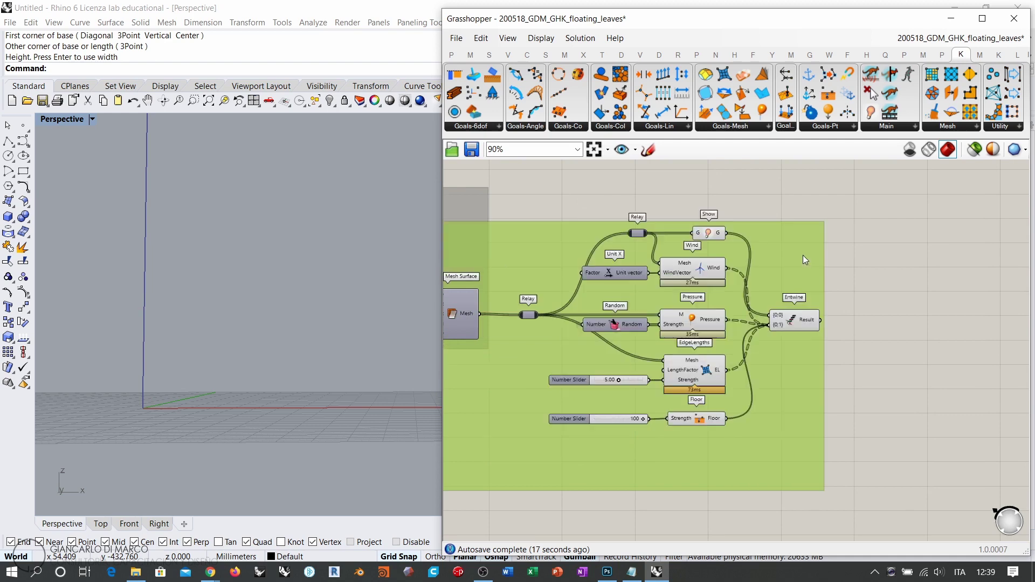
Turn off the preview of all components in the goals group, including Entwine
left_click_drag(863, 209, 509, 492)
middle_click(718, 290)
left_click(761, 247)
scroll(674, 353, "down", 3)
left_click(679, 437)
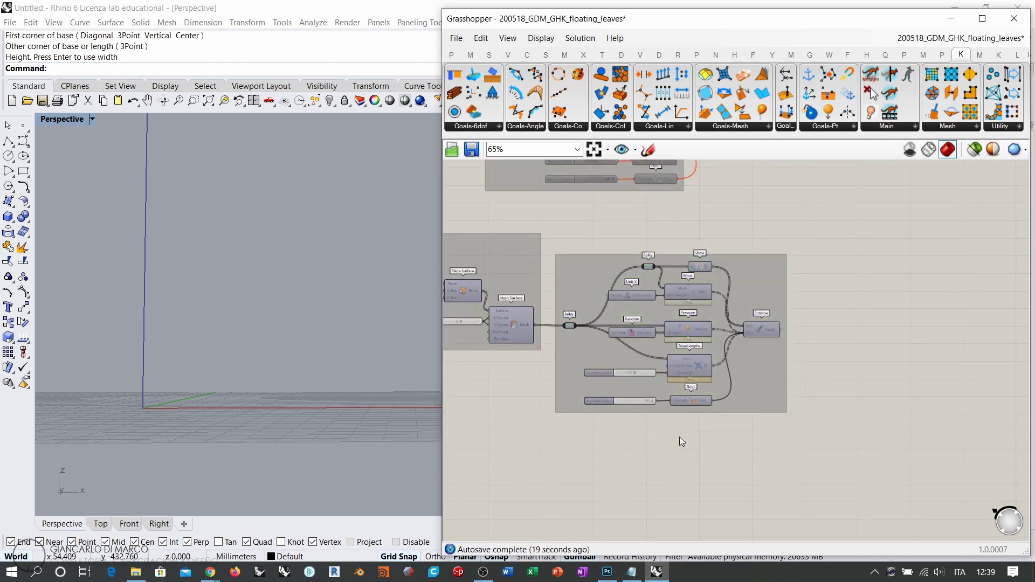
Add a Kangaroo BouncySolver beside Entwine and connect a new Boolean Toggle, left at False, to its On input
right_click_drag(587, 342, 761, 315)
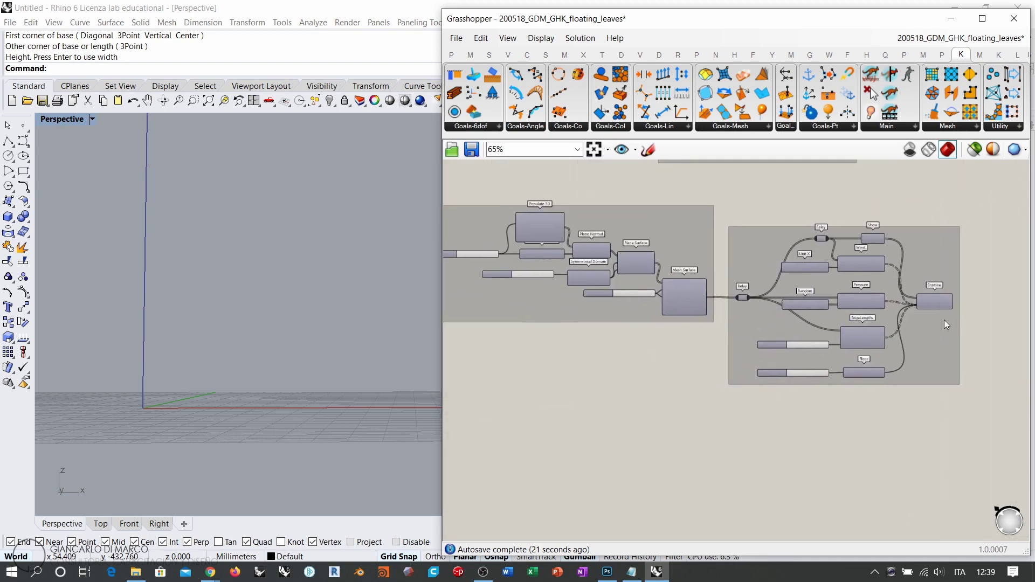
right_click_drag(944, 320, 641, 357)
scroll(713, 321, "up", 5)
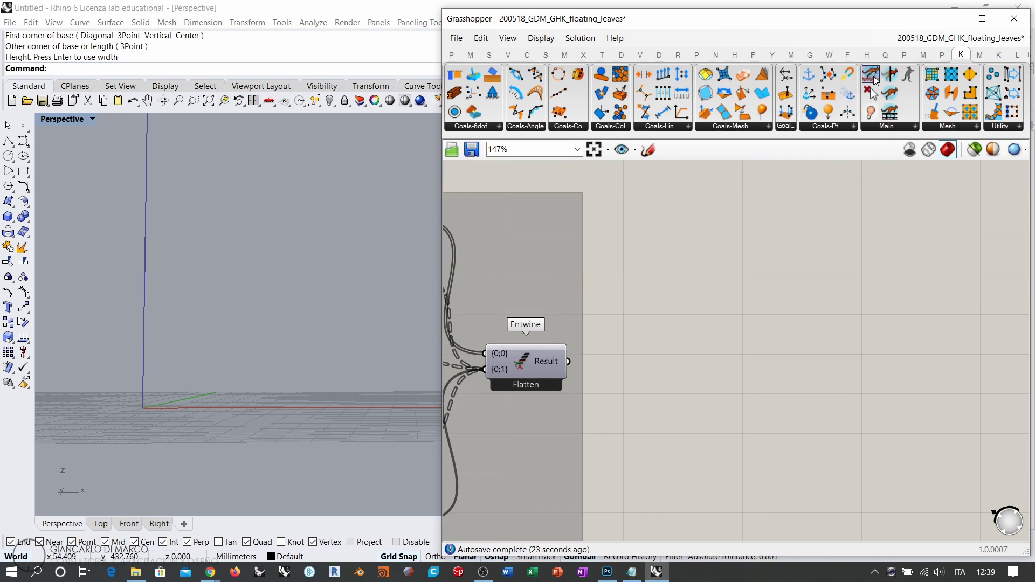
left_click_drag(875, 80, 749, 378)
type("toggl")
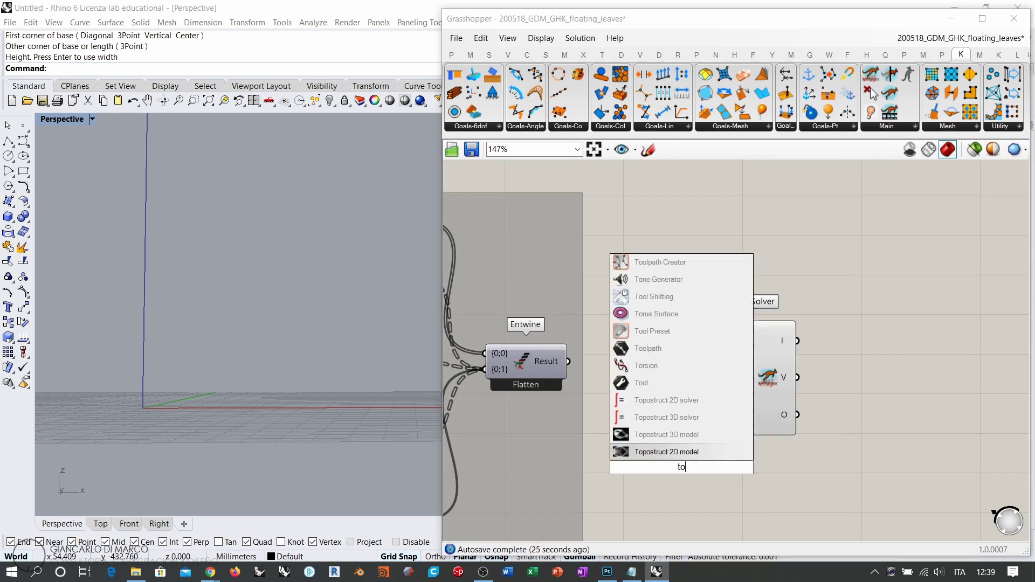
left_click(615, 446)
left_click_drag(691, 446, 701, 425)
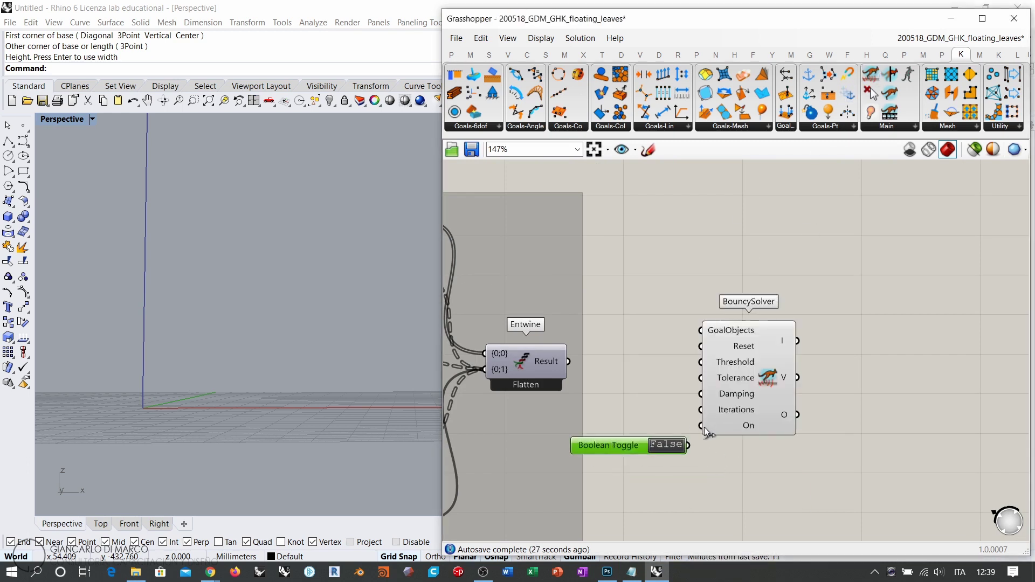
Add a Button wired to the solver's Reset input and line it up above the Boolean Toggle
double_click(673, 409)
type("butt")
key("Return")
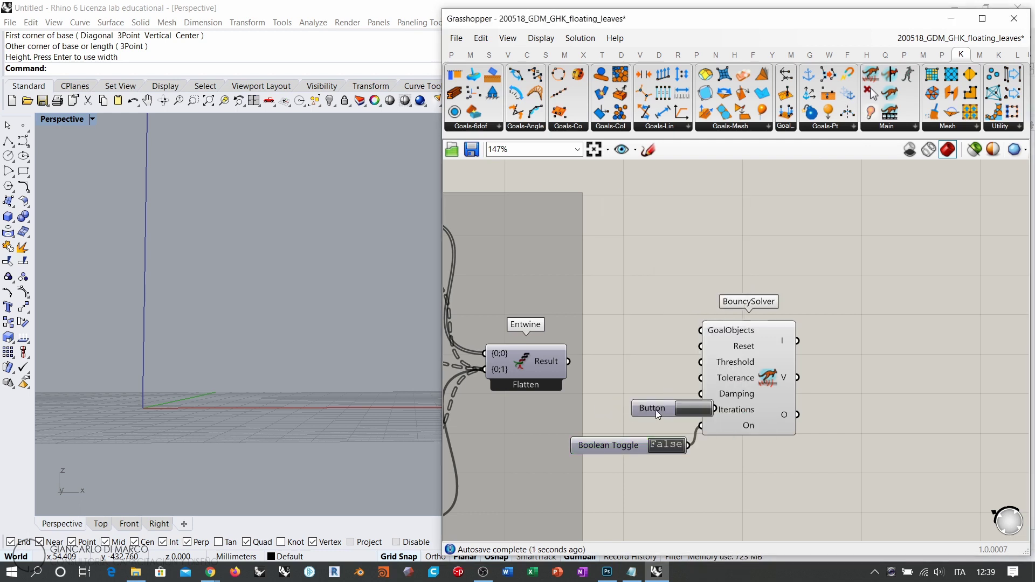
left_click_drag(701, 346, 688, 399)
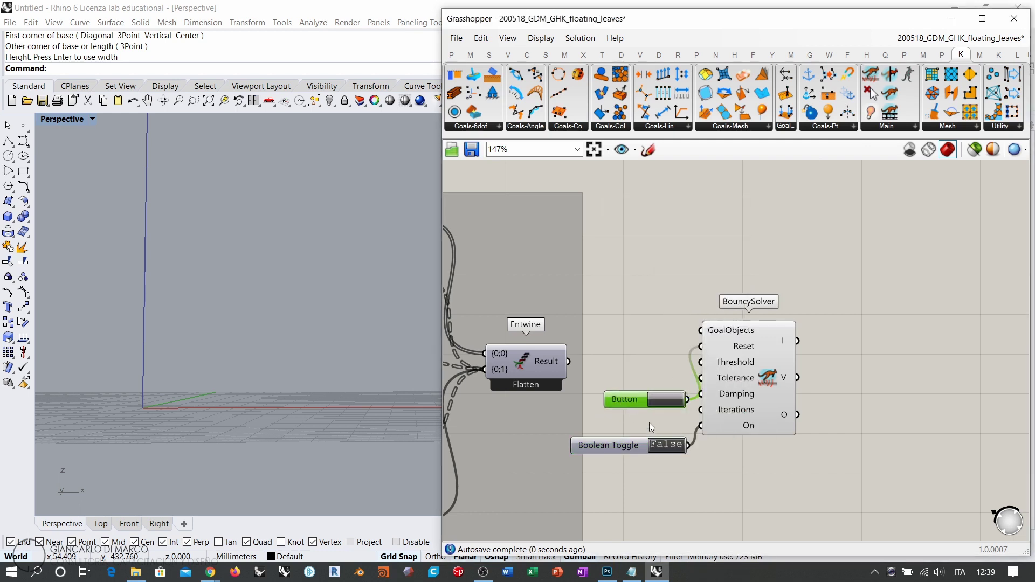
left_click_drag(642, 449, 642, 429)
Connect the Entwine Result to GoalObjects and move the solver, Button and Boolean Toggle farther from the goals group
left_click_drag(569, 361, 703, 330)
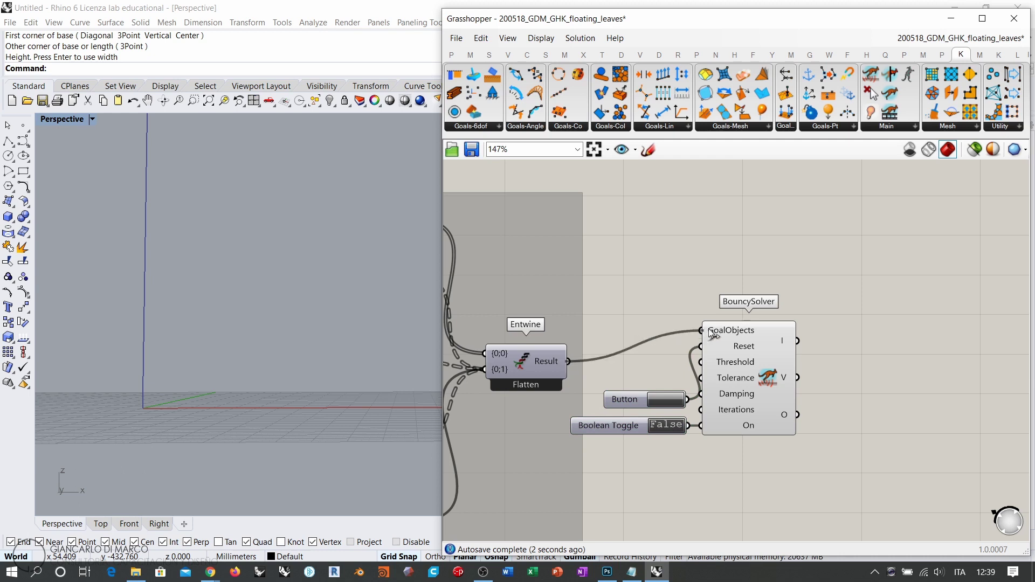
left_click_drag(815, 486, 645, 336)
left_click_drag(755, 377, 851, 377)
left_click(841, 474)
left_click_drag(897, 498, 741, 414)
left_click_drag(810, 382, 775, 377)
left_click(690, 309)
left_click(780, 378)
left_click(668, 339)
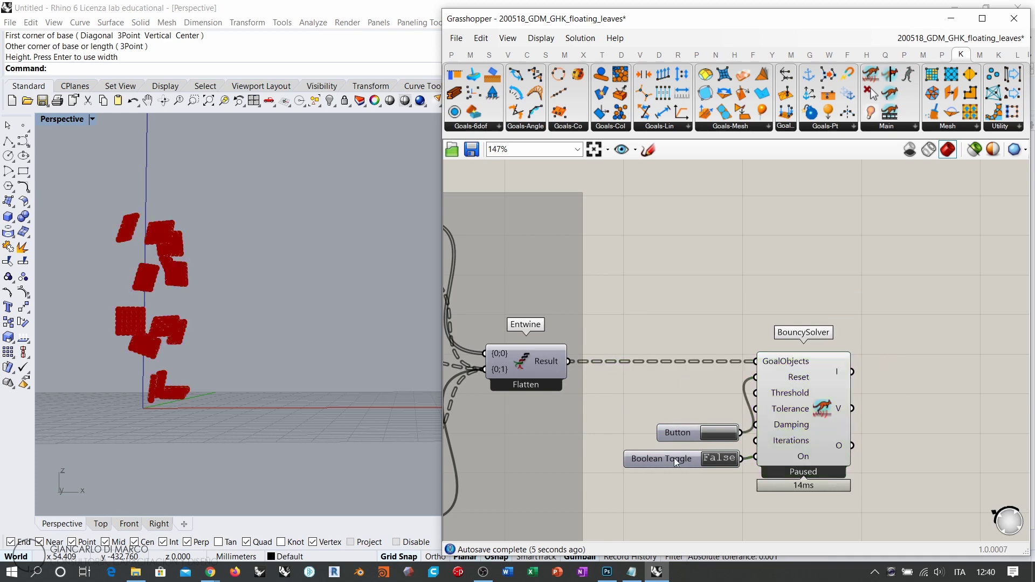
left_click_drag(674, 458, 674, 456)
left_click(684, 398)
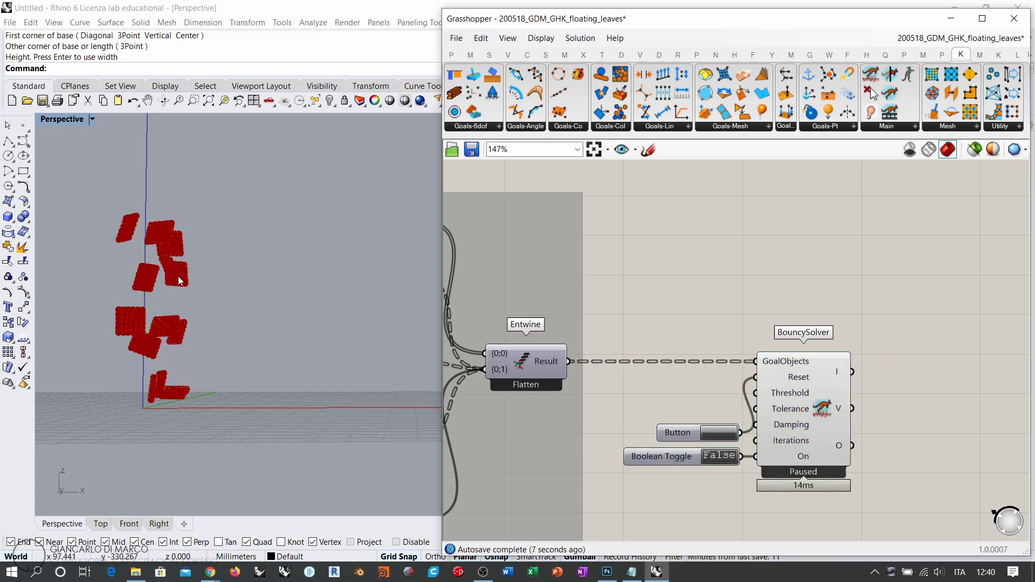
Inspect the solver's points and meshes in the Rhino viewport, and turn off the BouncySolver preview
scroll(180, 281, "up", 8)
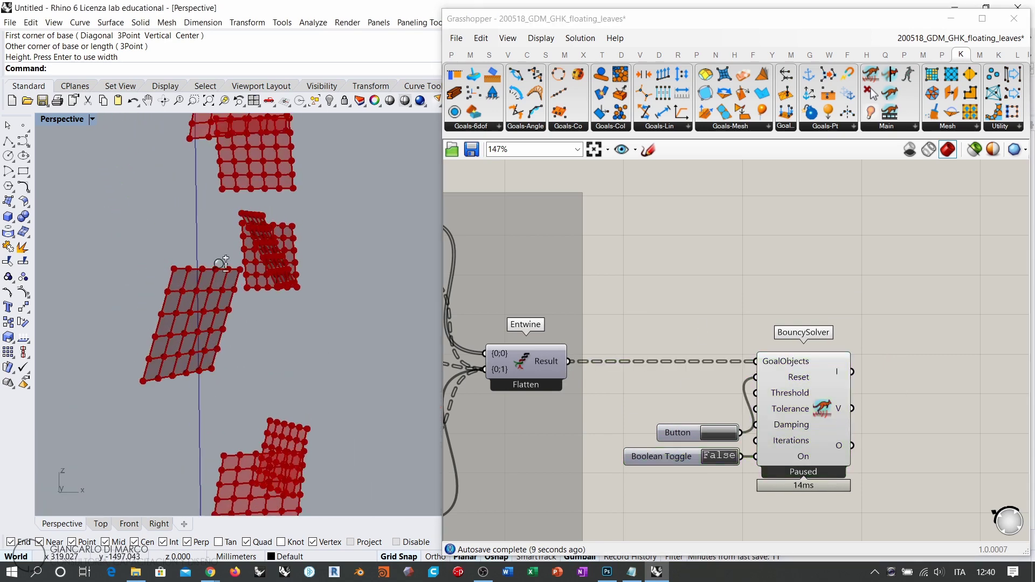
scroll(220, 263, "down", 8)
scroll(230, 187, "up", 8)
scroll(228, 252, "down", 8)
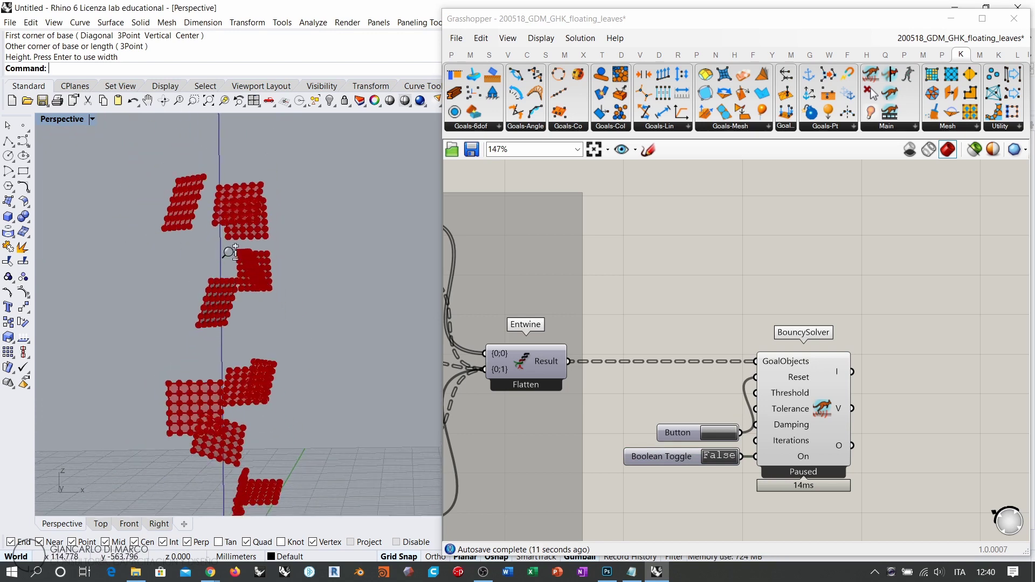
scroll(229, 252, "down", 4)
right_click_drag(290, 333, 223, 317, "shift")
left_click_drag(881, 374, 776, 493)
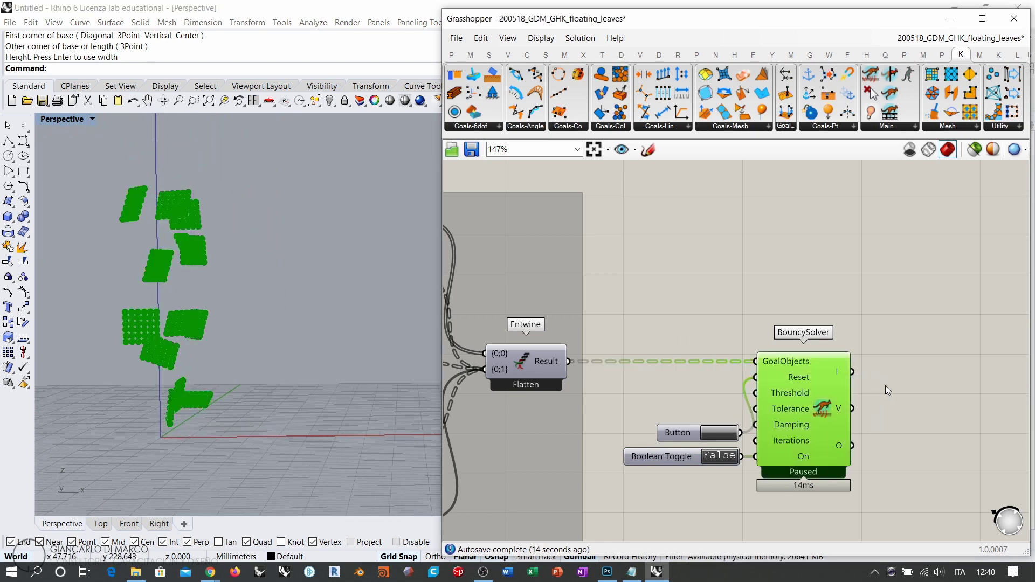
left_click(885, 386)
Add a Tree Statistics component directly above BouncySolver and connect the Entwine Result to its Tree input
right_click_drag(930, 397, 829, 404)
double_click(843, 345)
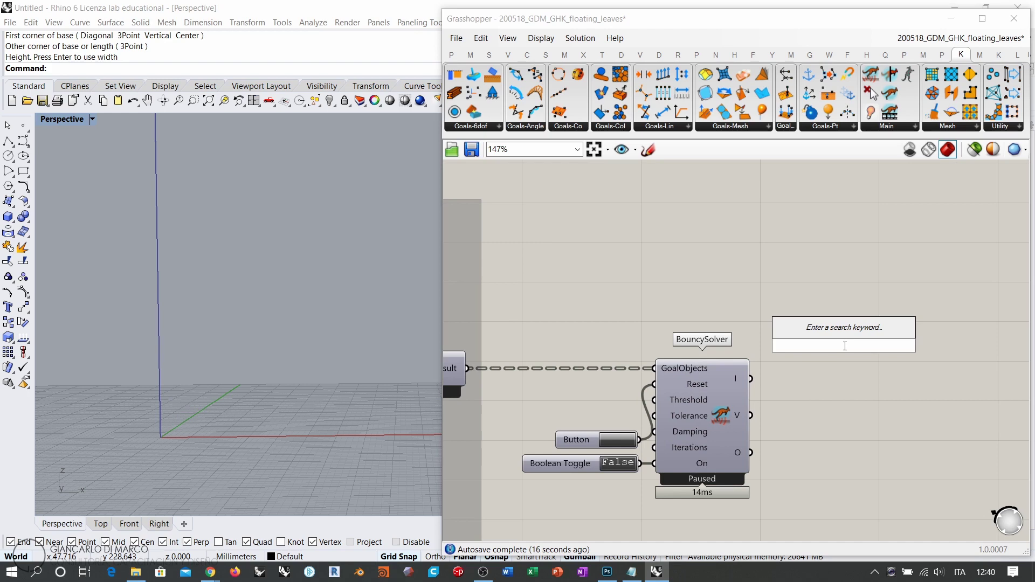
type("tree stat")
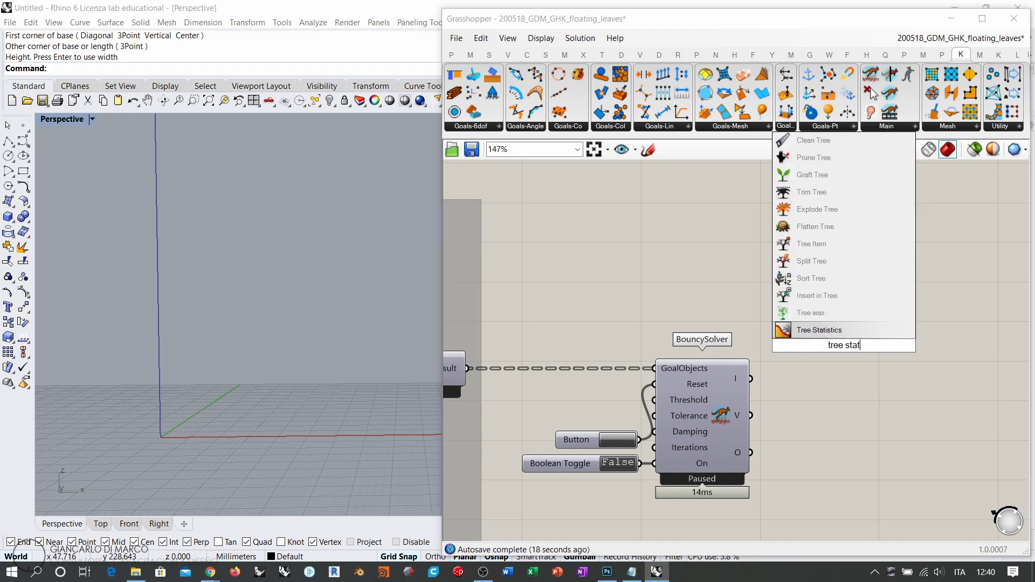
key("Return")
left_click_drag(468, 369, 714, 335)
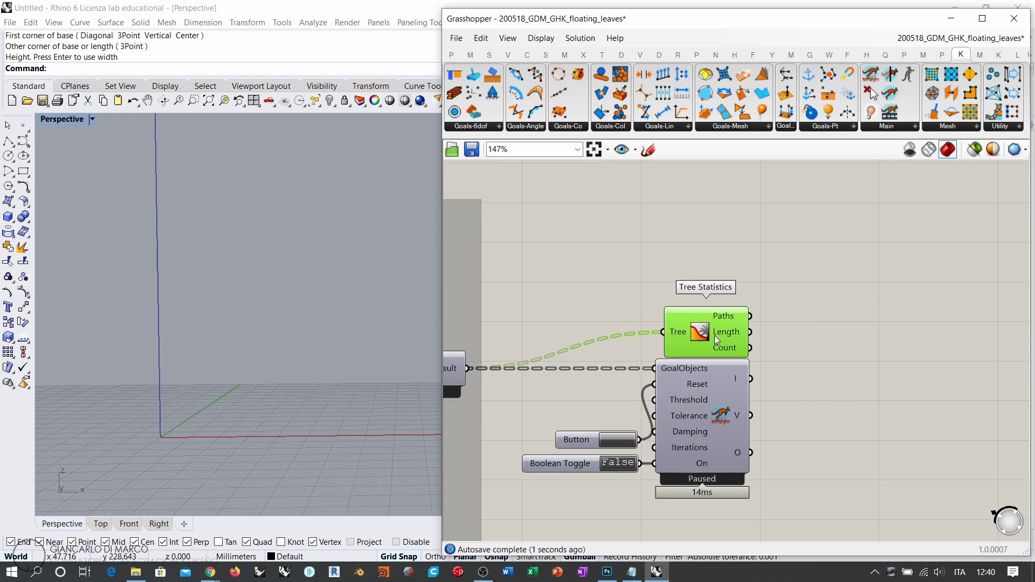
Add a Partition List beside Tree Statistics, with the solver's O output feeding List and Length feeding Size
left_click(777, 345)
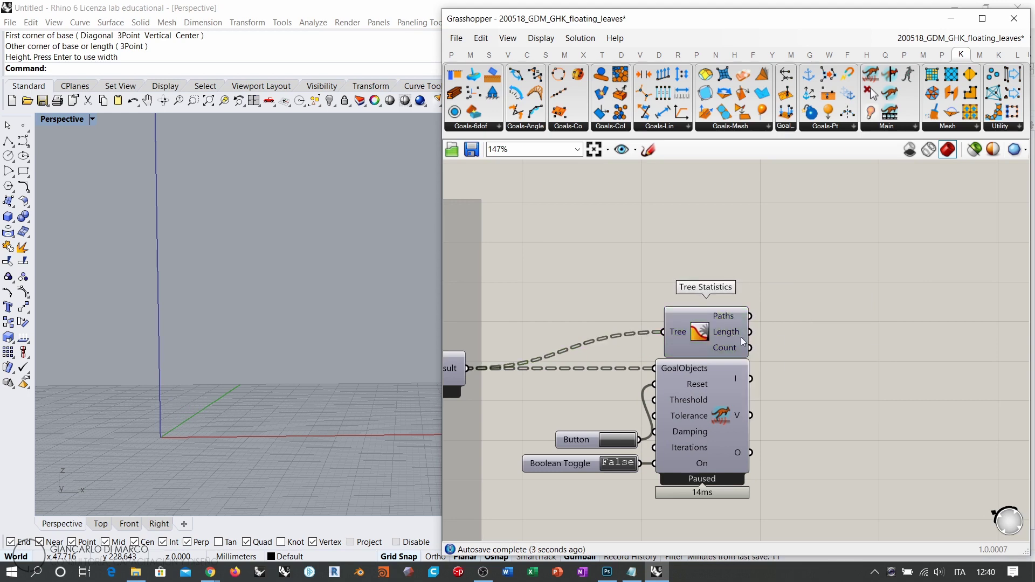
right_click_drag(860, 358, 769, 314)
double_click(769, 315)
type("pa")
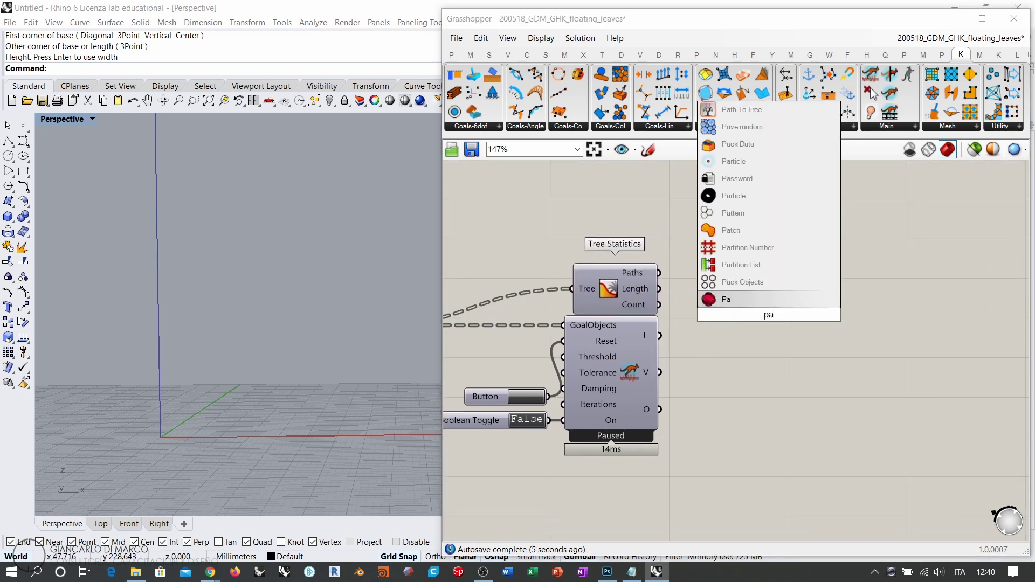
type("rti")
left_click(751, 303)
left_click_drag(661, 409, 705, 284)
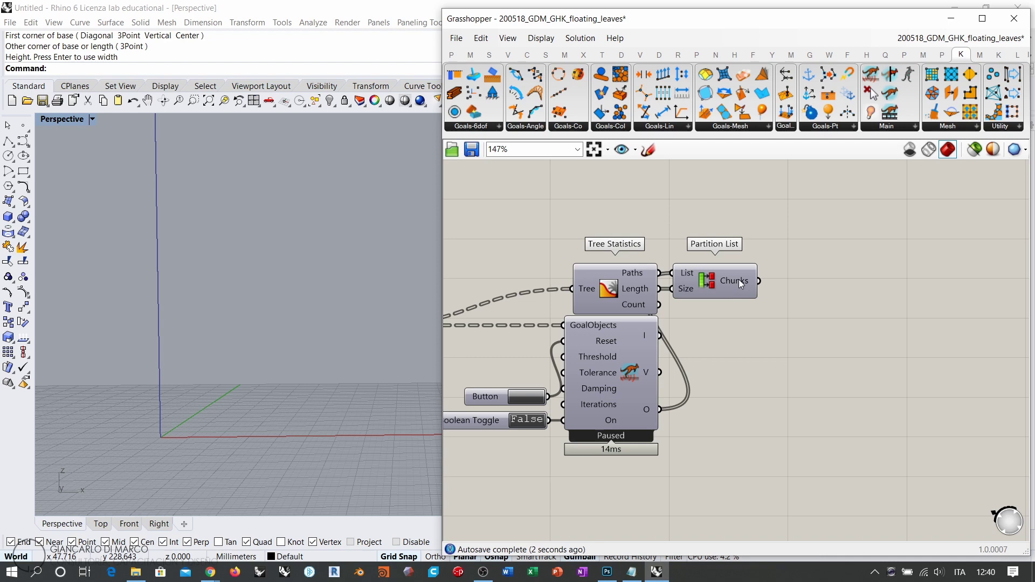
mouse_move(741, 280)
right_click_drag(550, 362, 725, 348)
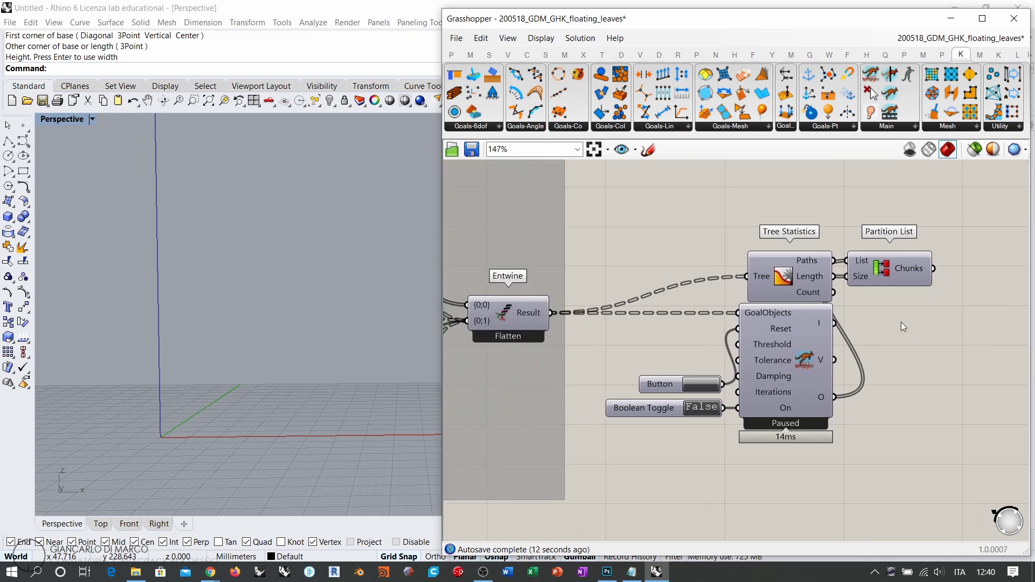
Add an Explode Tree fed by the Partition List Chunks and reduce it to the single {0;0;0;0} output
right_click_drag(901, 322, 716, 306)
double_click(726, 298)
type("6")
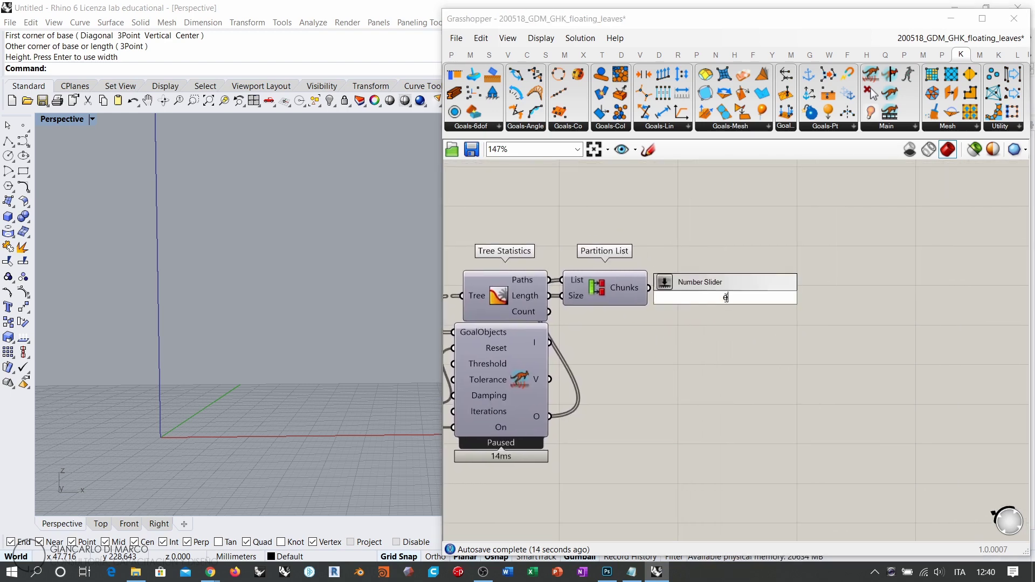
type("xplode")
key("Return")
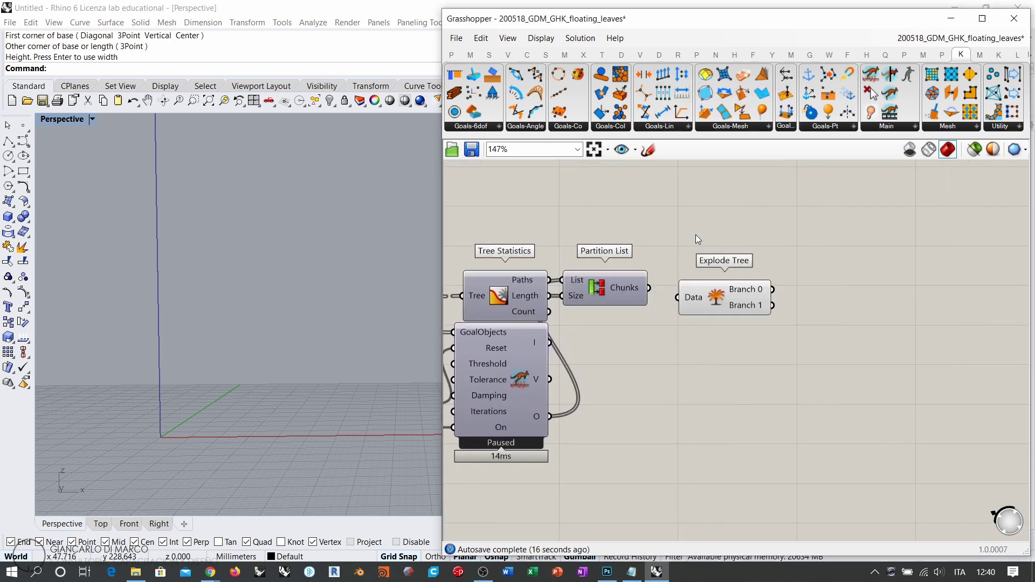
left_click_drag(649, 287, 626, 269)
scroll(711, 300, "up", 5)
right_click_drag(228, 279, 216, 305)
right_click_drag(657, 337, 810, 342)
scroll(858, 319, "down", 1)
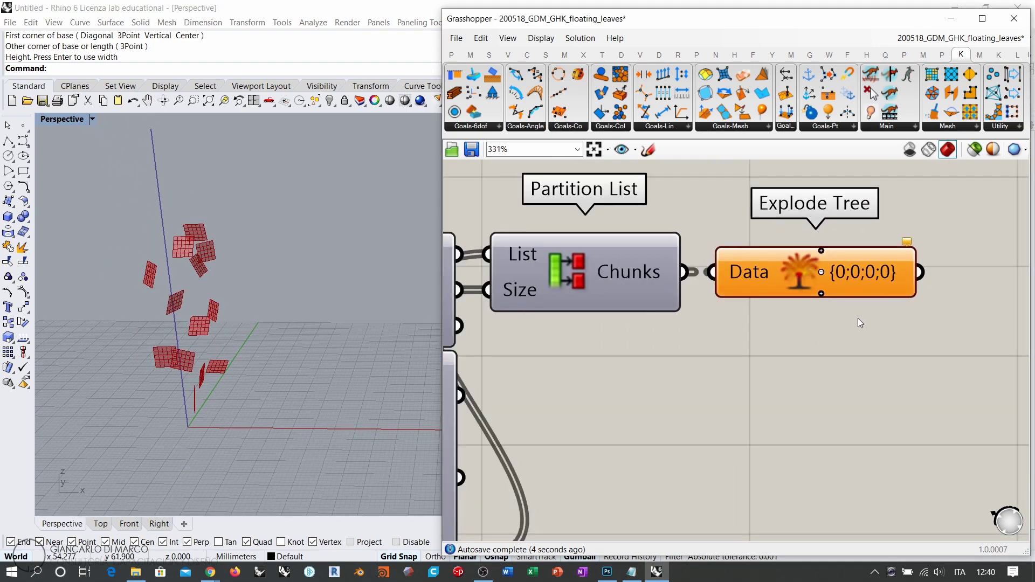
scroll(860, 322, "down", 5)
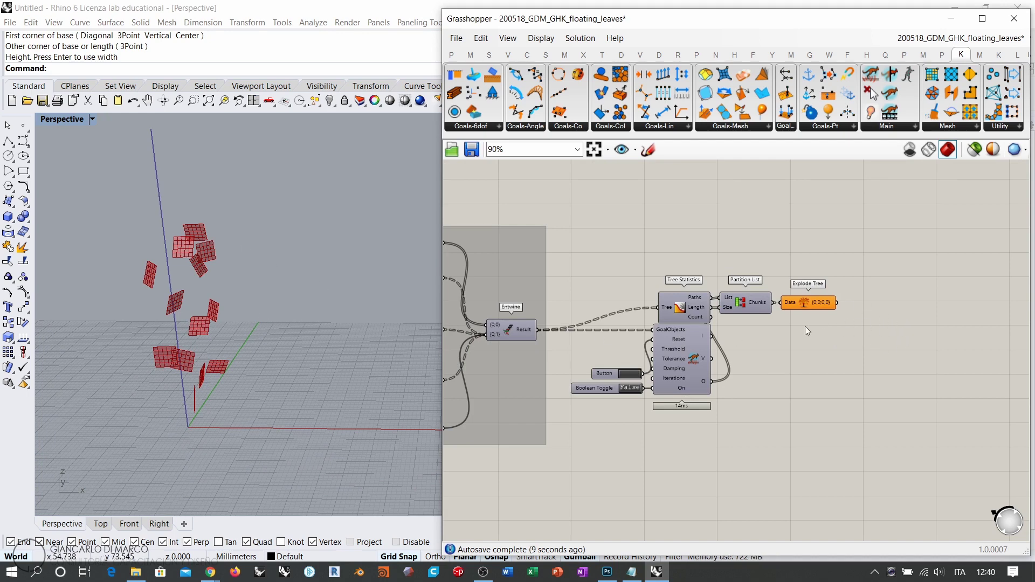
Group the Button, Boolean Toggle, BouncySolver, Tree Statistics, Partition List and Explode Tree components
left_click_drag(831, 264, 600, 456)
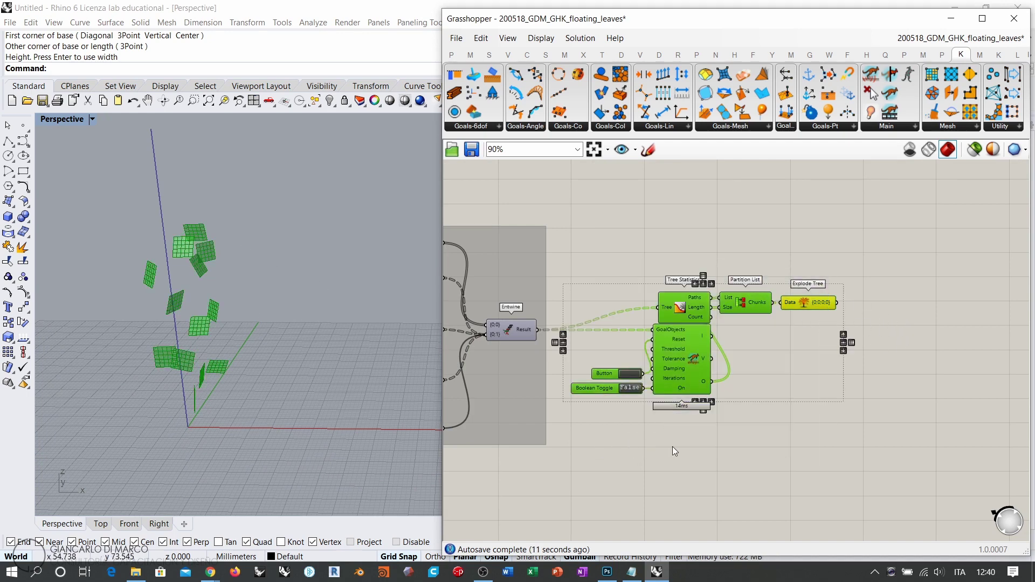
left_click(672, 446)
scroll(761, 392, "down", 4)
left_click_drag(855, 245, 680, 329)
left_click(810, 306)
Reset the BouncySolver and run the leaf simulation by switching the Boolean Toggle to True
right_click_drag(592, 404, 654, 371)
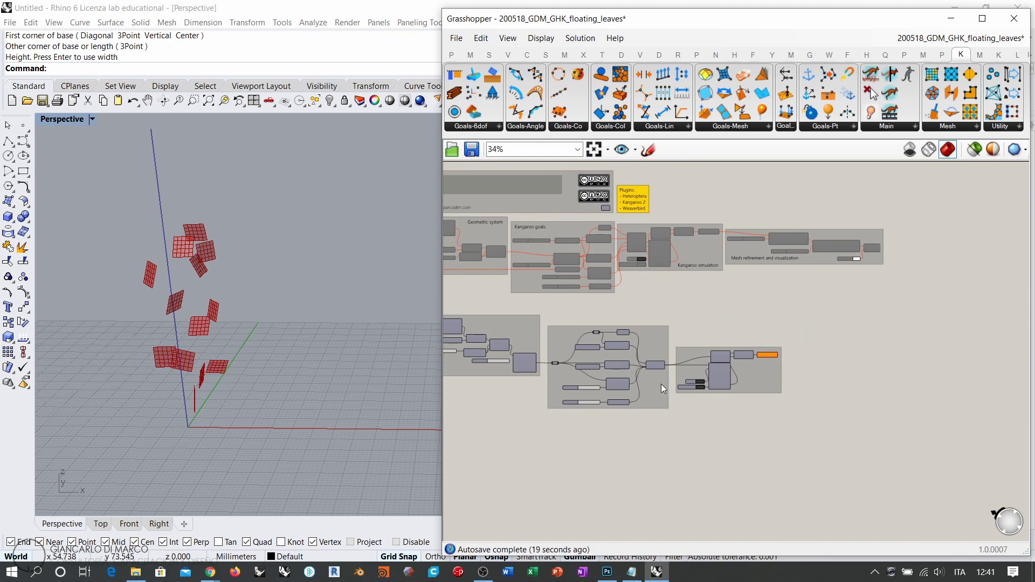
scroll(713, 394, "up", 6)
left_click(659, 348)
right_click_drag(280, 367, 164, 338, "shift")
scroll(168, 348, "down", 8)
double_click(658, 367)
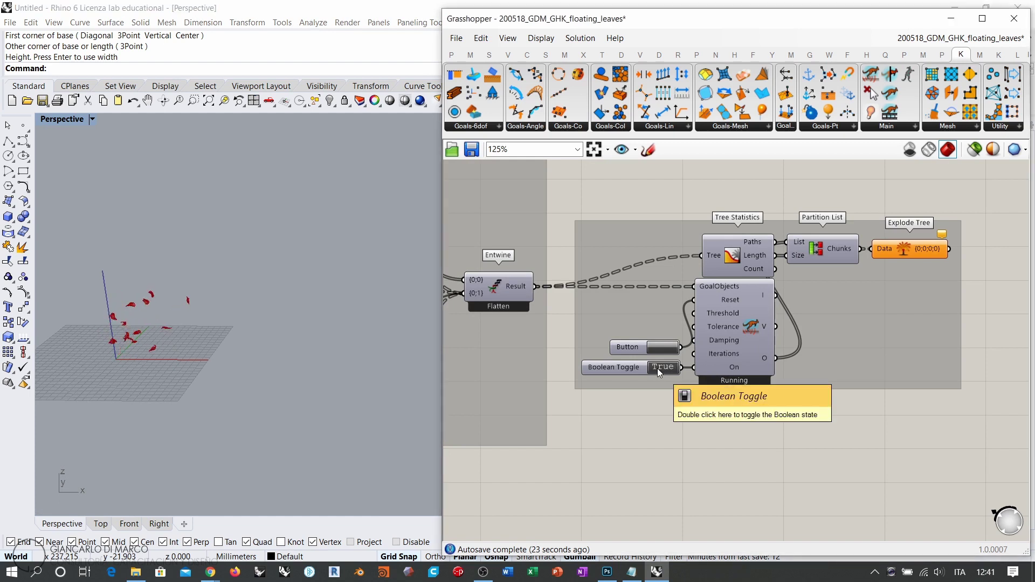
right_click_drag(144, 369, 237, 351)
scroll(150, 360, "down", 6)
scroll(238, 351, "up", 6)
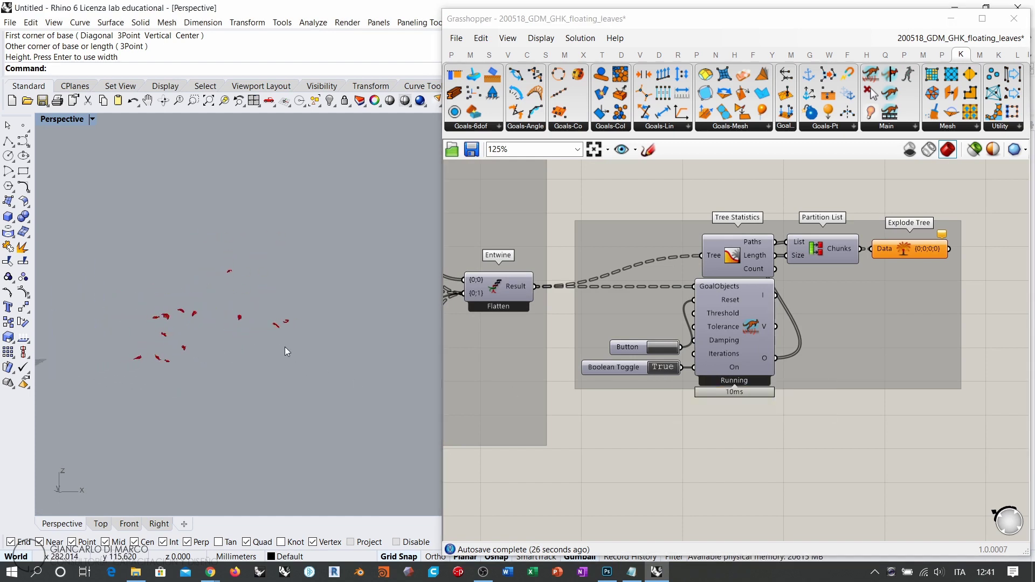
Follow the drifting leaves in the perspective view, pause the simulation with the Boolean Toggle set to False, and reset the BouncySolver
right_click_drag(375, 351, 248, 357, "shift")
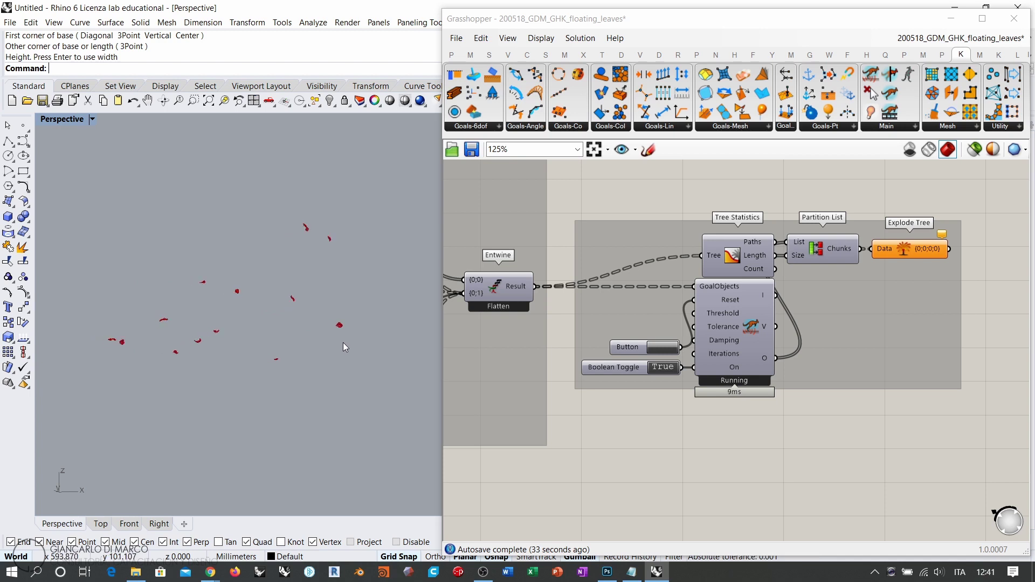
right_click_drag(342, 346, 252, 337, "shift")
right_click_drag(350, 333, 234, 333, "shift")
right_click_drag(318, 351, 282, 339, "shift")
scroll(198, 332, "down", 3)
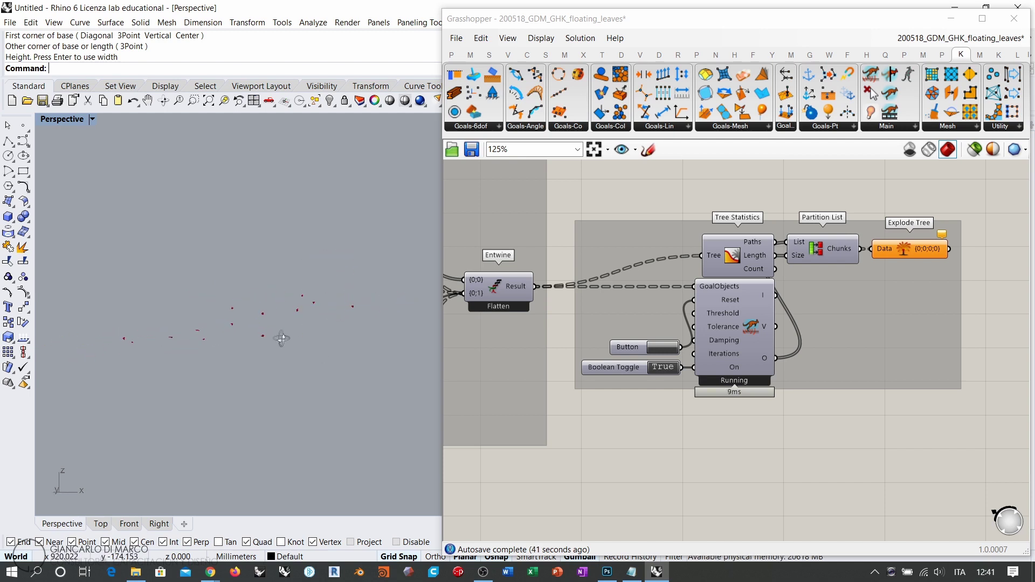
left_click(664, 370)
left_click(662, 350)
Move the leaf-size Number Slider slightly closer to the Symmetrical Domain component's Length input
right_click_drag(672, 396, 826, 414)
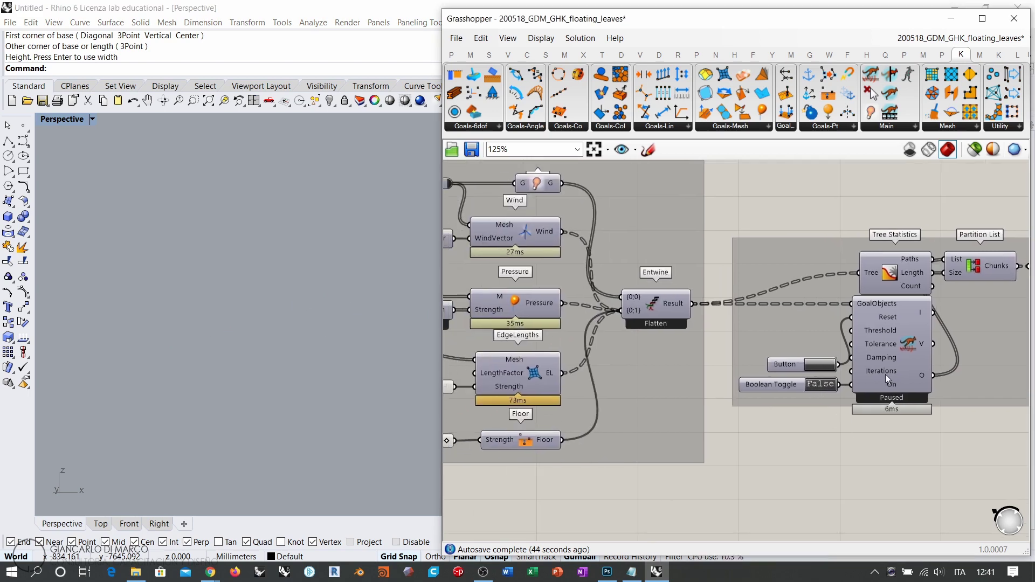
scroll(885, 374, "down", 5)
right_click_drag(755, 362, 830, 374)
right_click_drag(474, 313, 576, 324)
scroll(564, 319, "up", 5)
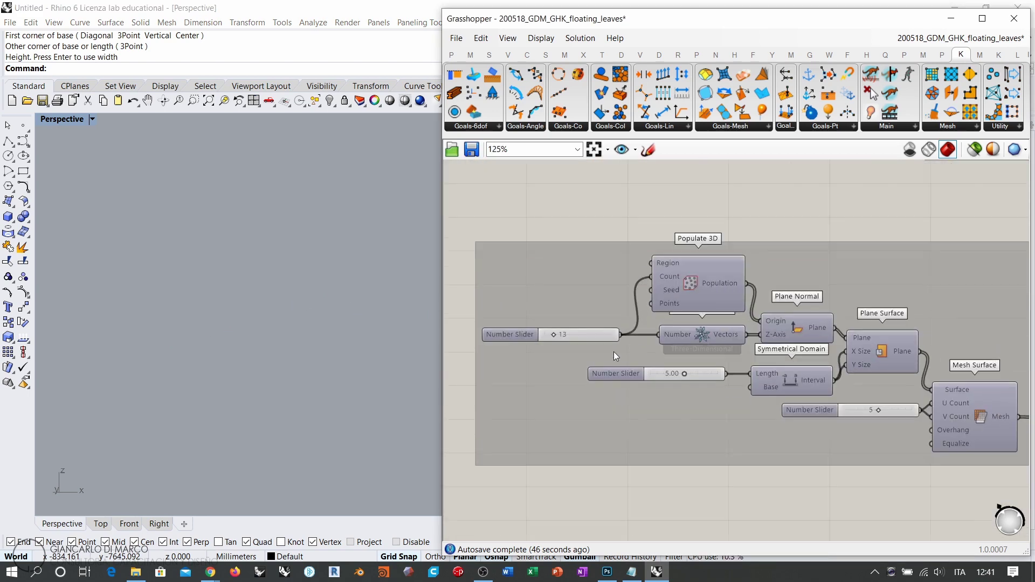
left_click(603, 337)
left_click(710, 501)
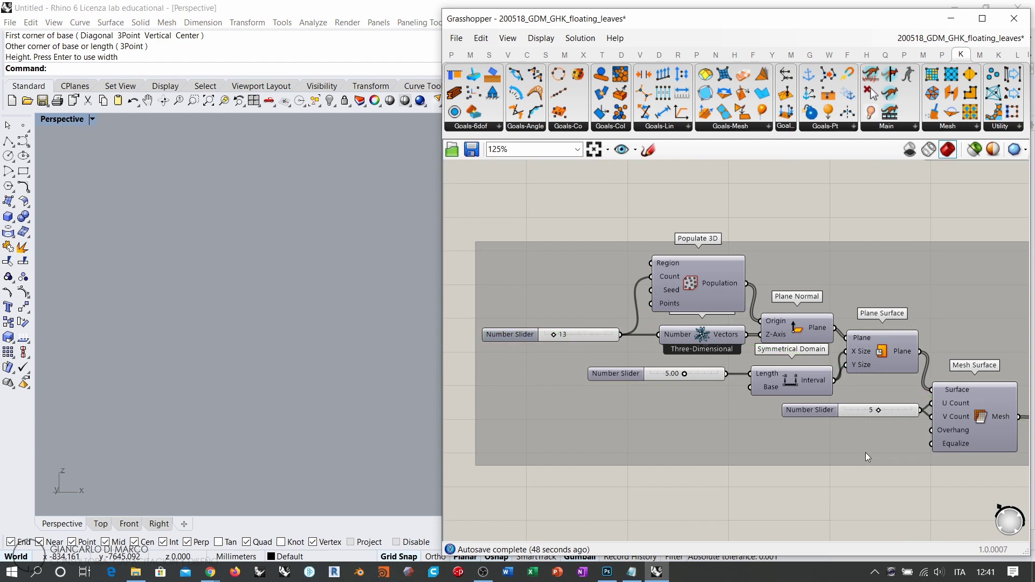
right_click_drag(860, 444, 777, 426)
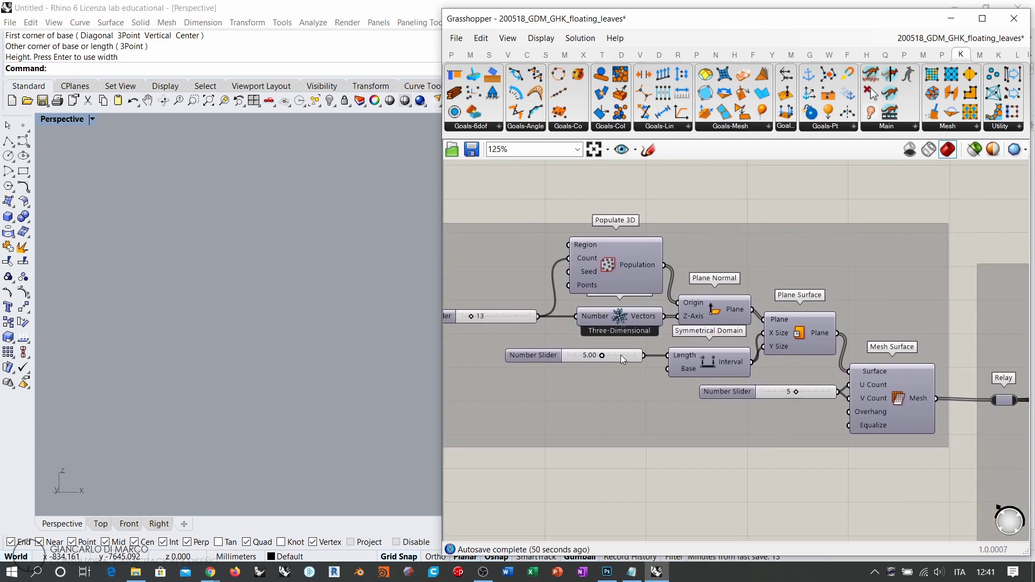
left_click_drag(620, 356, 635, 354)
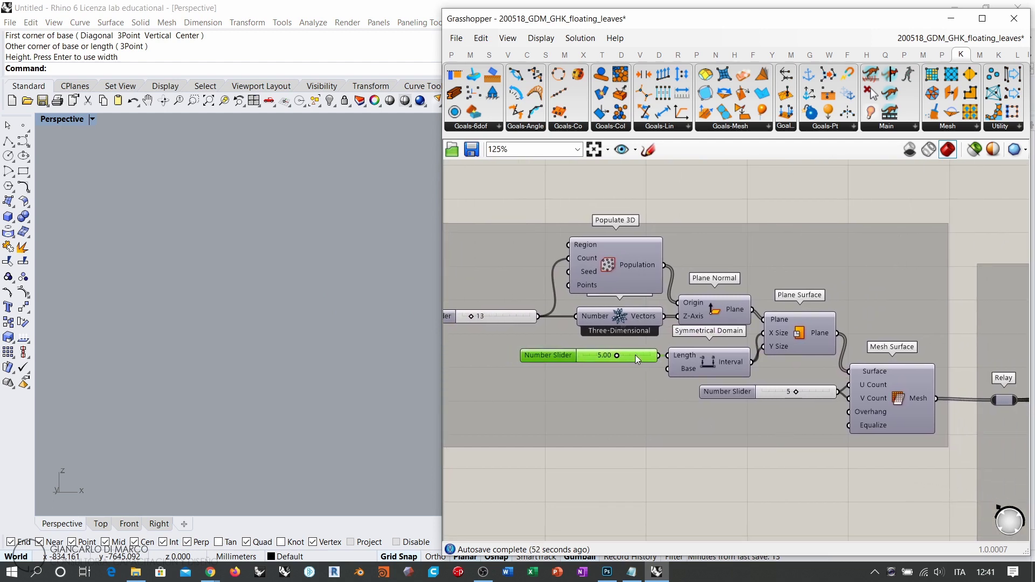
left_click(631, 378)
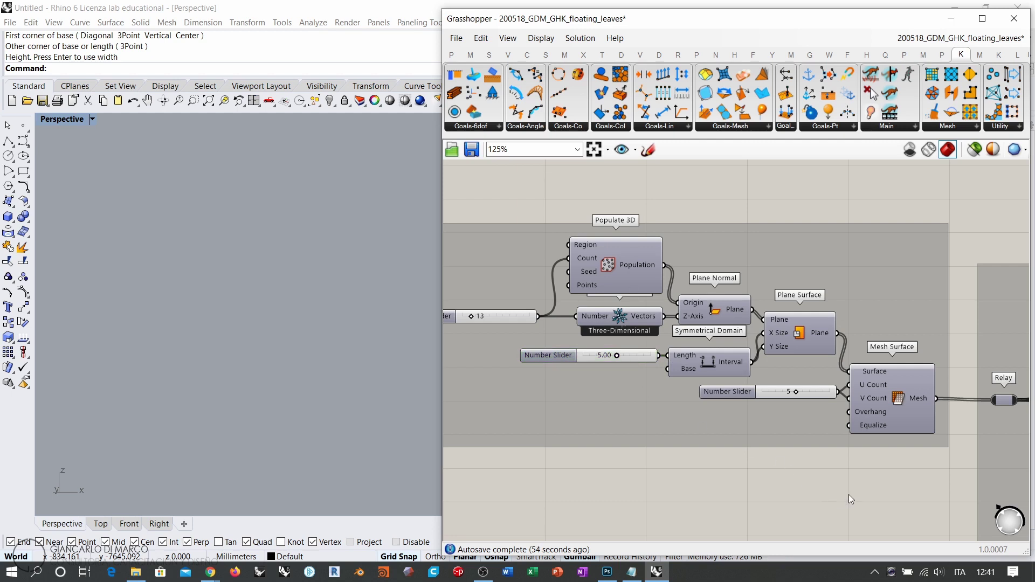
Examine the Kangaroo goals group, the reset leaf meshes in the perspective view, and the available mesh goals
right_click_drag(892, 489, 543, 439)
right_click_drag(849, 416, 696, 377)
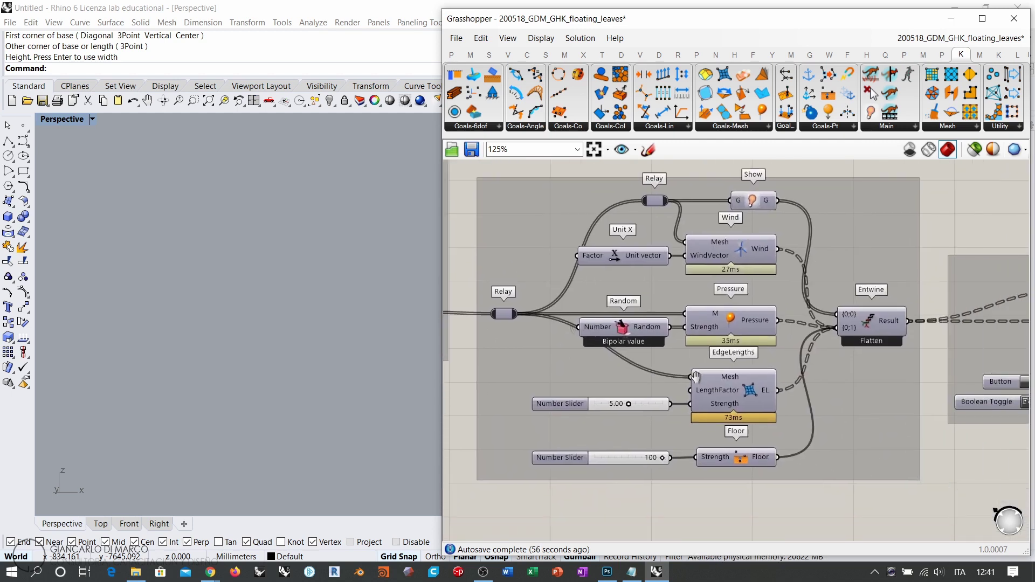
scroll(696, 377, "up", 2)
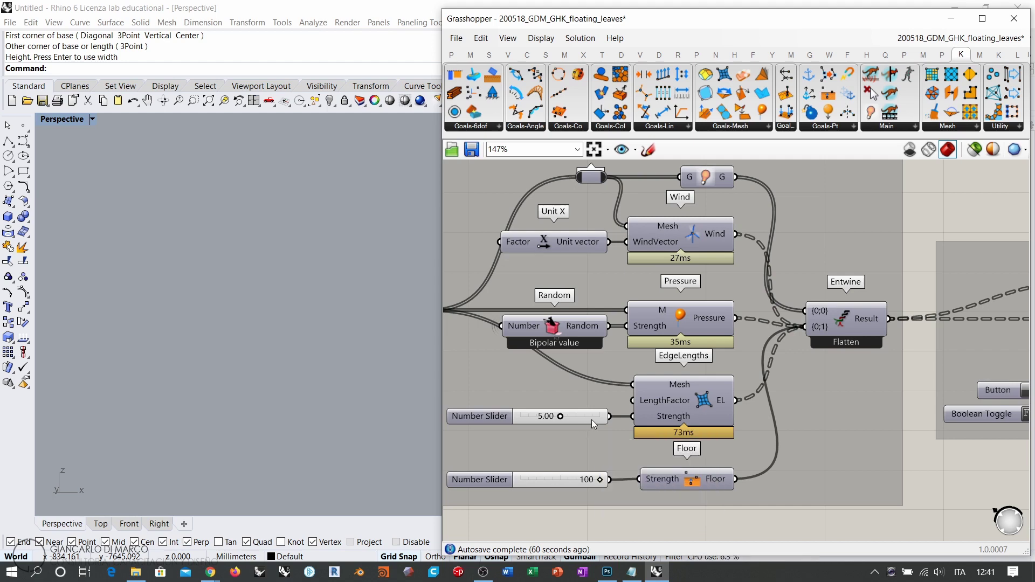
scroll(324, 388, "up", 5)
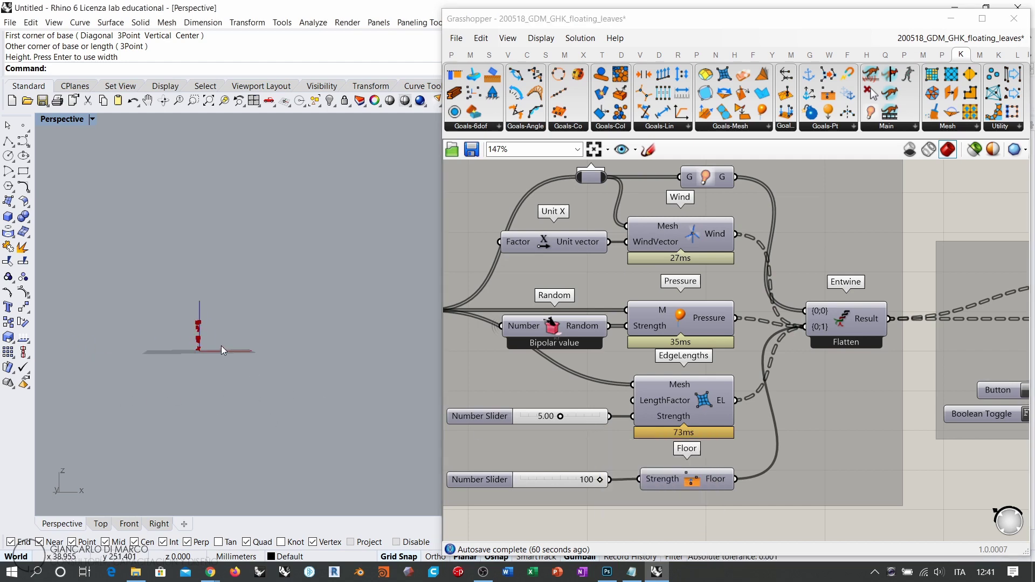
scroll(248, 345, "up", 6)
scroll(251, 338, "down", 6)
right_click_drag(251, 338, 212, 354)
scroll(186, 349, "up", 4)
scroll(215, 337, "down", 2)
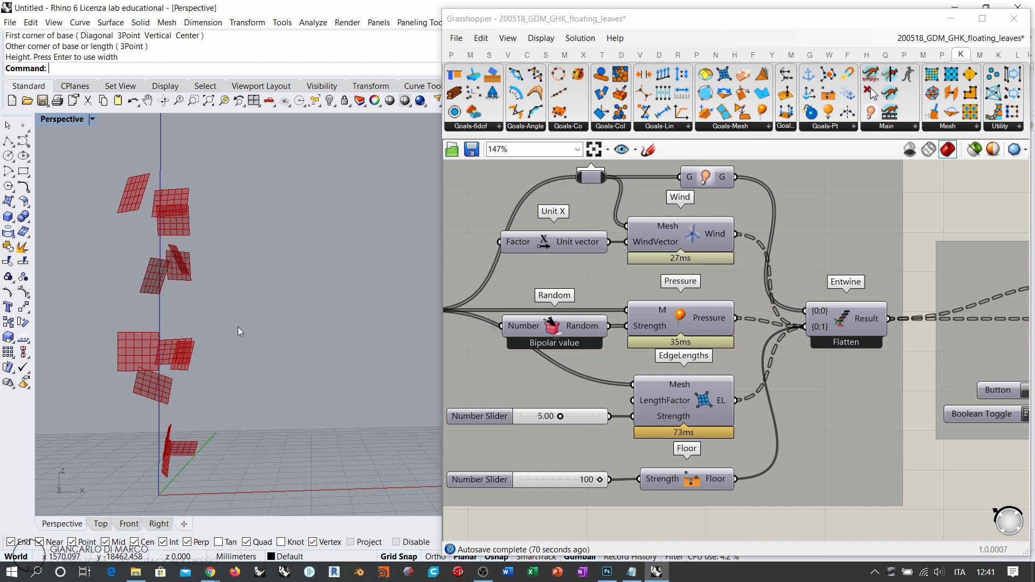
right_click_drag(242, 286, 276, 271)
left_click(745, 128)
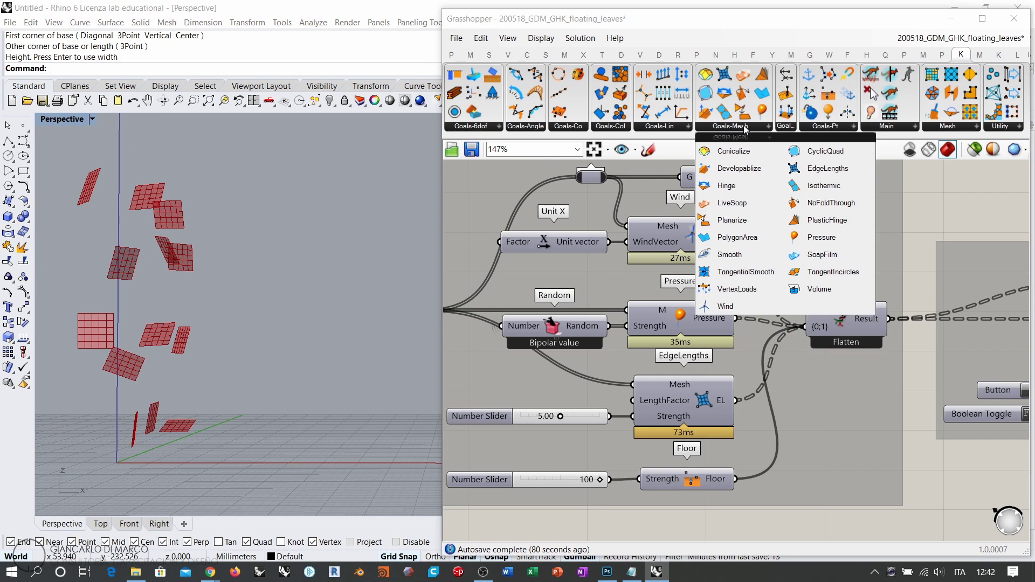
left_click(972, 199)
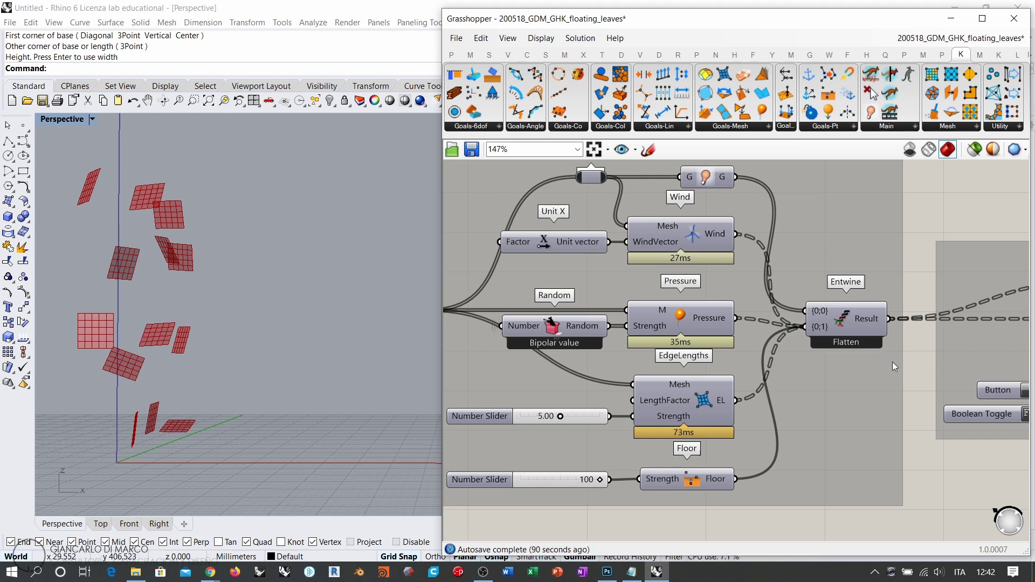
Examine the reference definition's mesh refinement and visualization group, and compare the reference layout with the rebuilt groups
right_click_drag(893, 363, 848, 369)
scroll(719, 327, "down", 3)
mouse_move(981, 358)
right_mouse_down()
mouse_move(679, 359)
mouse_move(698, 370)
right_mouse_up()
mouse_move(811, 202)
right_mouse_down()
mouse_move(691, 388)
mouse_move(690, 406)
right_mouse_up()
right_click_drag(796, 271, 759, 349)
scroll(715, 294, "up", 2)
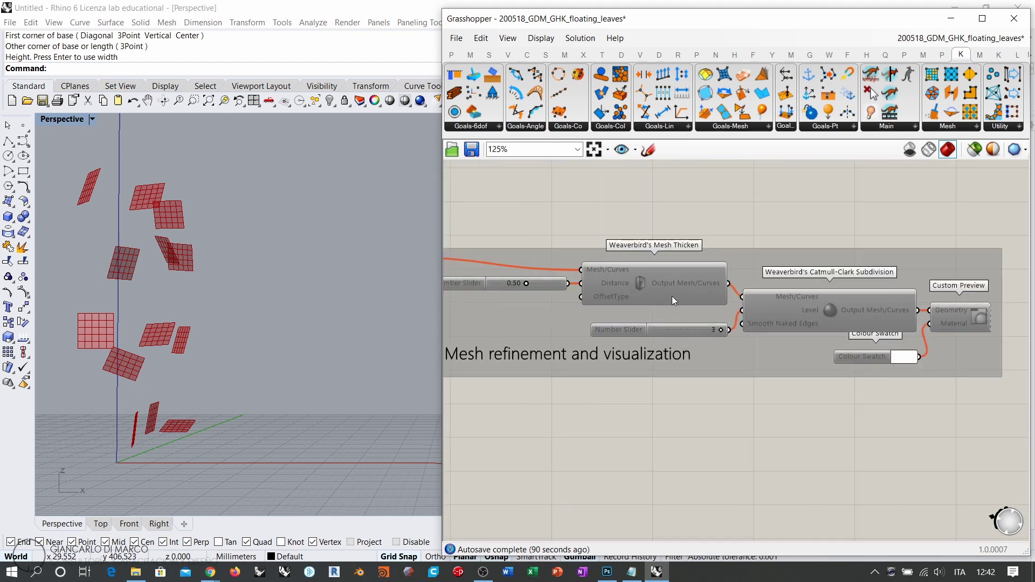
right_click_drag(601, 227, 996, 364)
mouse_move(485, 340)
right_mouse_down()
mouse_move(606, 345)
mouse_move(454, 275)
right_mouse_up()
right_click_drag(916, 345, 579, 282)
right_click_drag(786, 275, 742, 333)
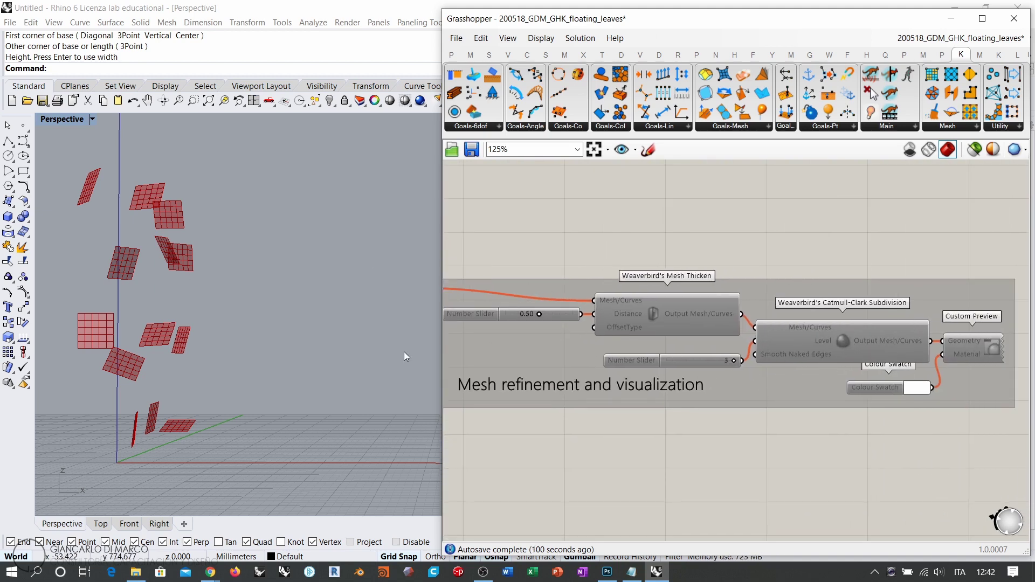
scroll(795, 315, "down", 5)
right_click_drag(795, 315, 876, 321)
scroll(874, 259, "down", 1)
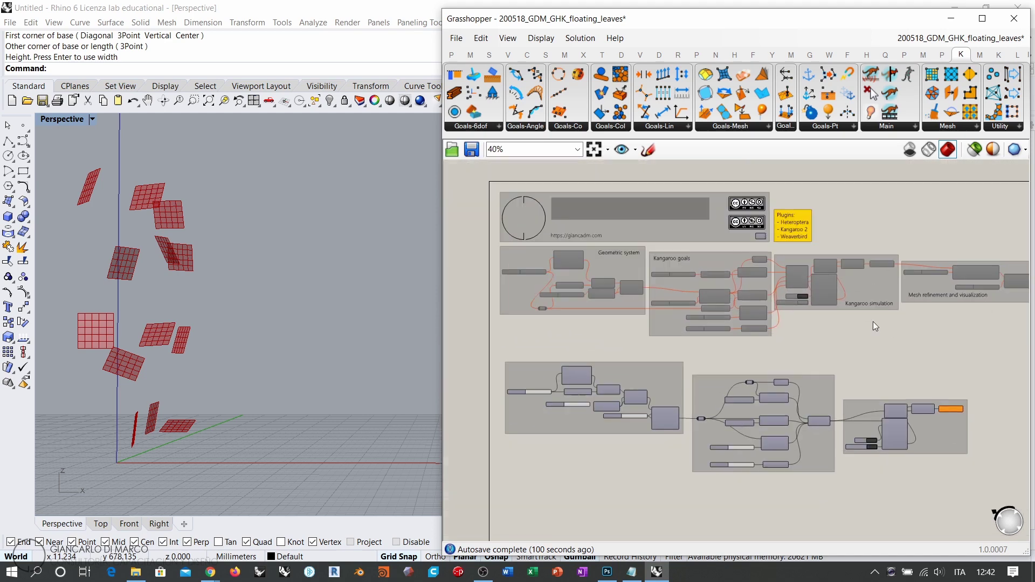
scroll(800, 334, "down", 1)
right_click_drag(800, 334, 720, 301)
scroll(770, 306, "down", 1)
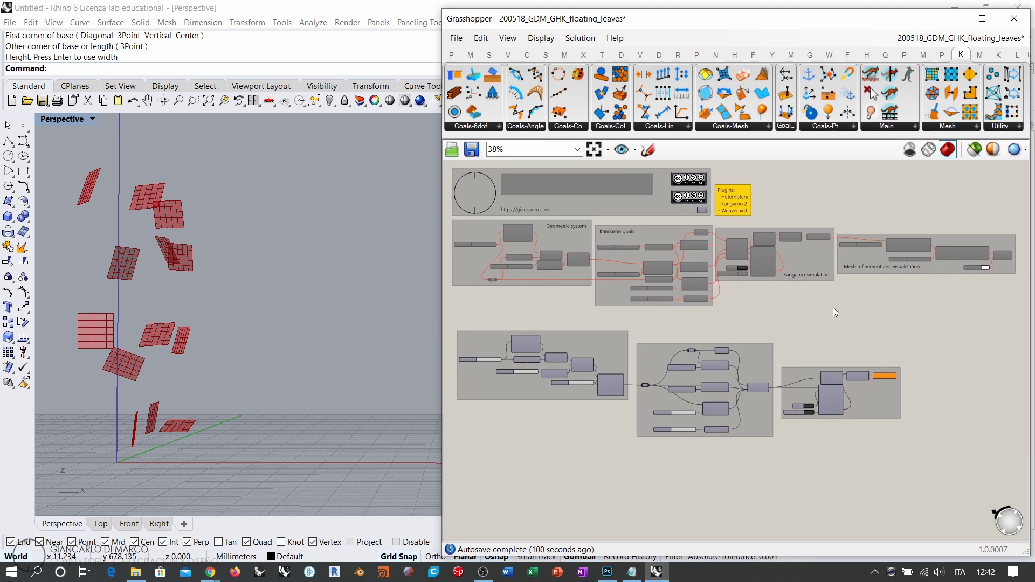